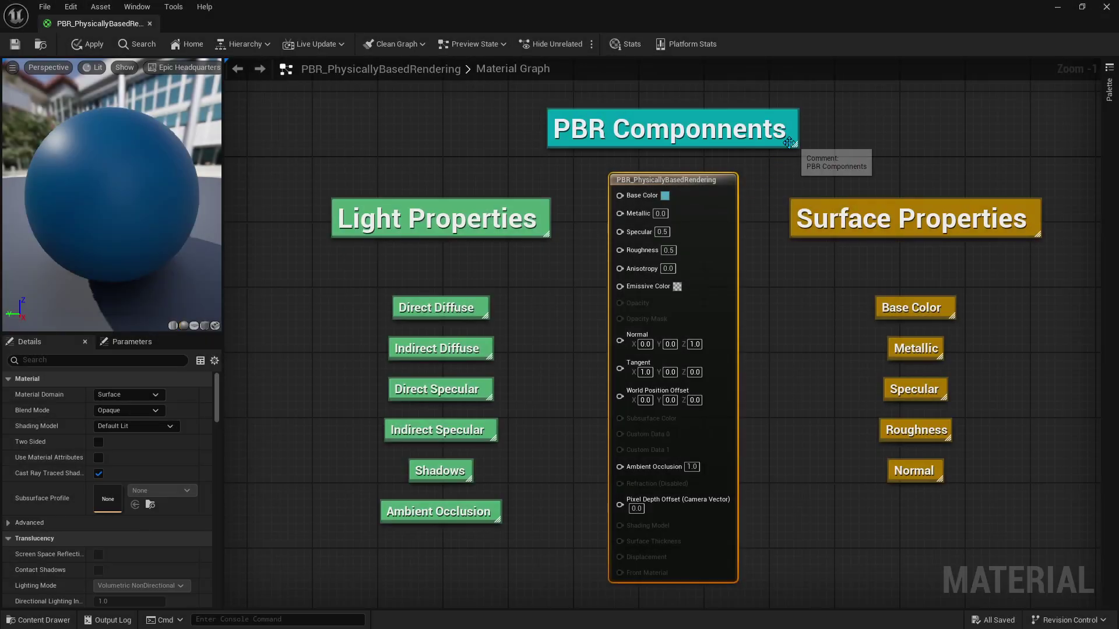
- Select the PBR Componnents, Light Properties and Surface Properties heading comments together
{"action": "left_click", "coordinate": [789, 143]}
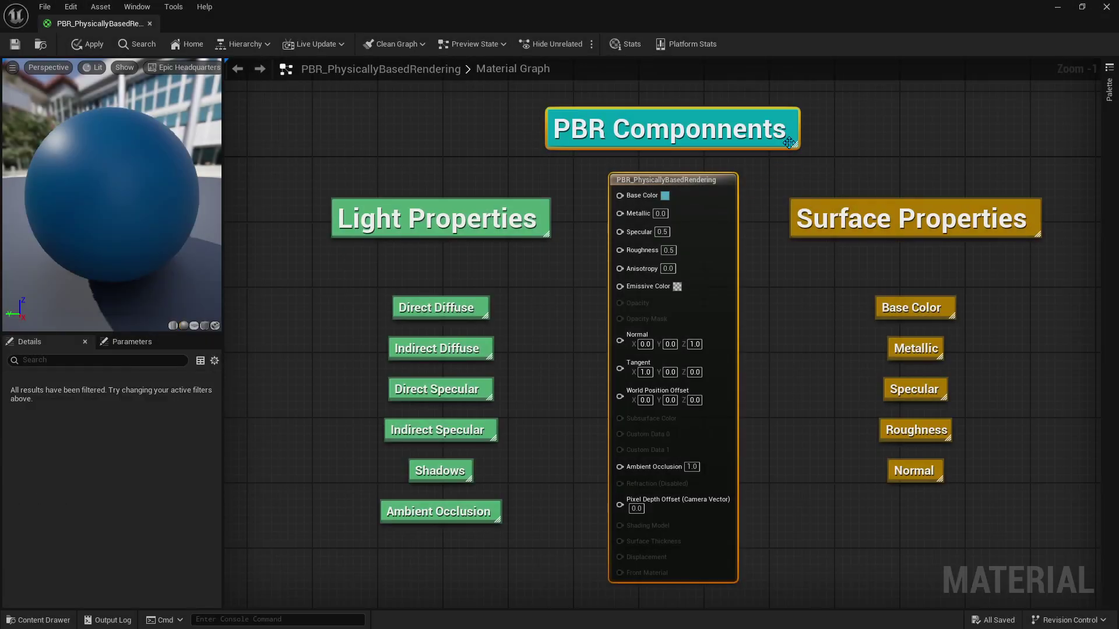
{"action": "left_click", "coordinate": [549, 234], "text": "ctrl"}
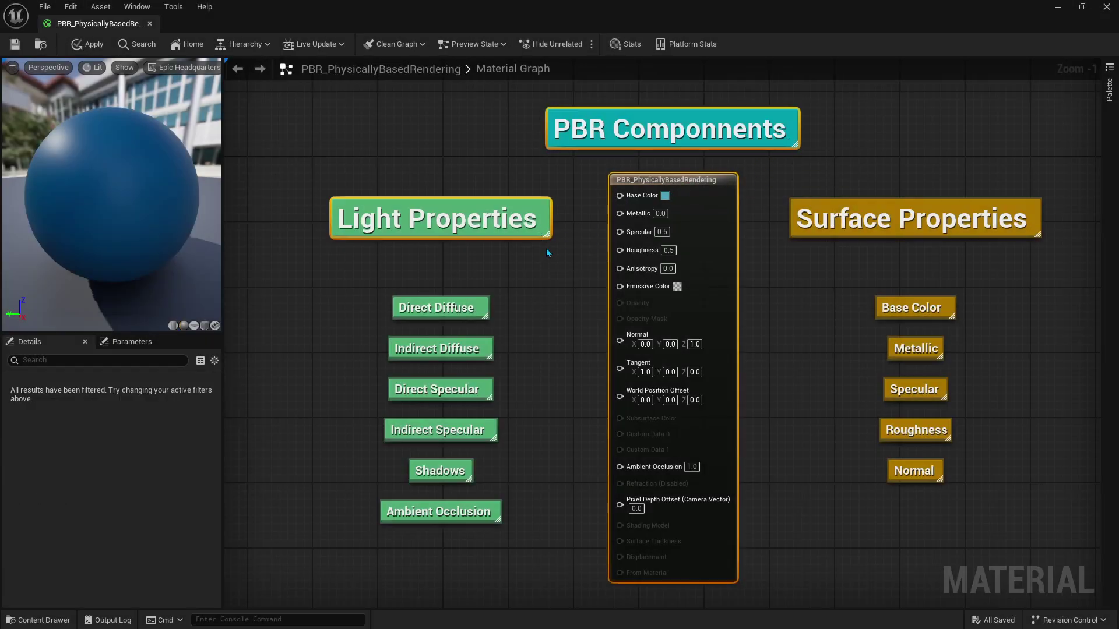
{"action": "left_click", "coordinate": [810, 234], "text": "ctrl"}
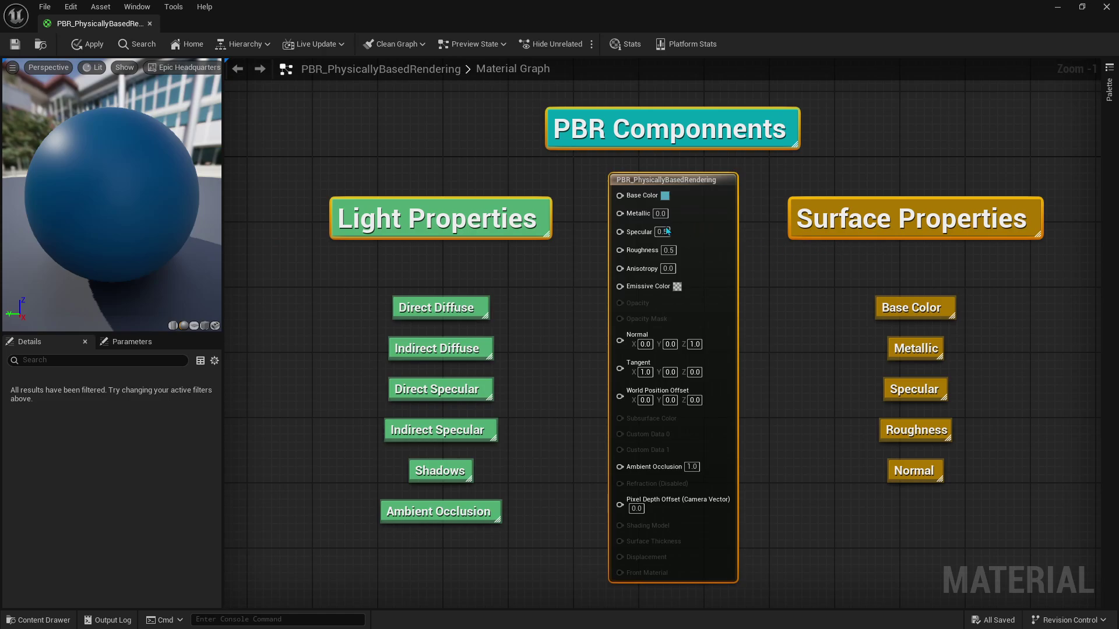
- Select the Light Properties heading and its six light labels, then frame them in view
{"action": "mouse_move", "coordinate": [595, 222]}
{"action": "left_mouse_down"}
{"action": "mouse_move", "coordinate": [319, 553]}
{"action": "mouse_move", "coordinate": [297, 551]}
{"action": "left_mouse_up"}
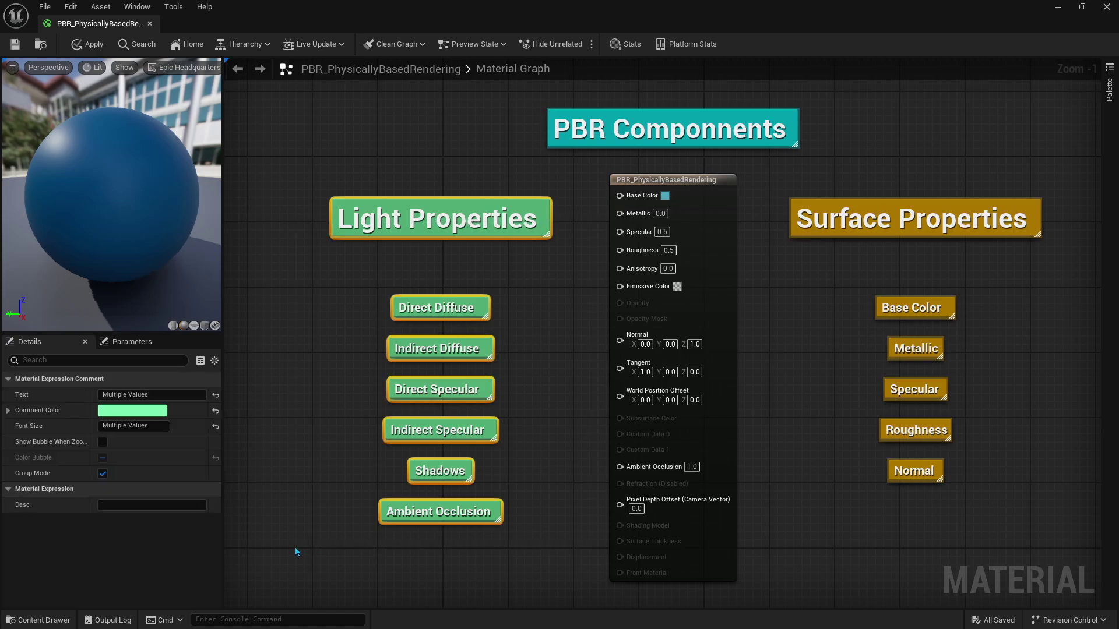
{"action": "key", "text": "f"}
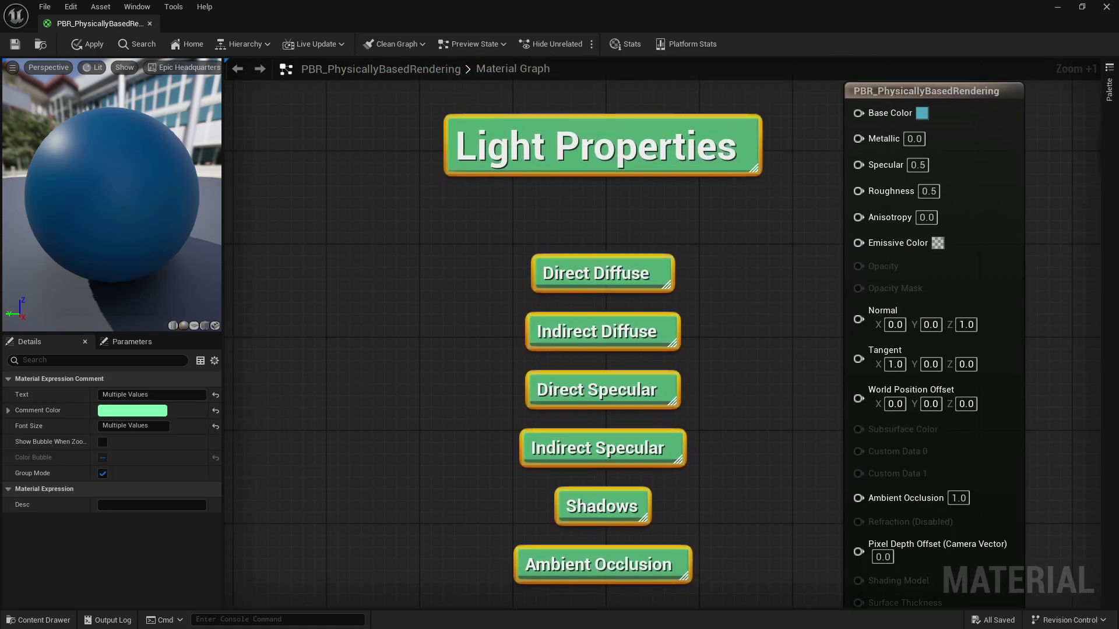
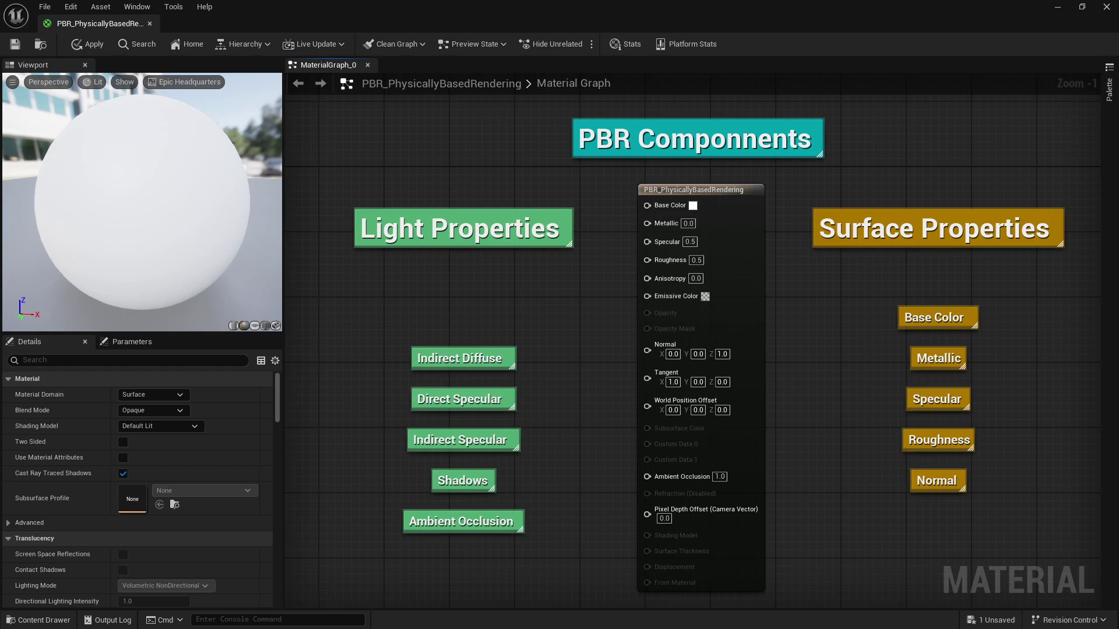
- Delete the Surface Properties comment, reposition the output node, and lift the Base Color comment above the others
{"action": "left_click_drag", "start_coordinate": [750, 541], "coordinate": [955, 562]}
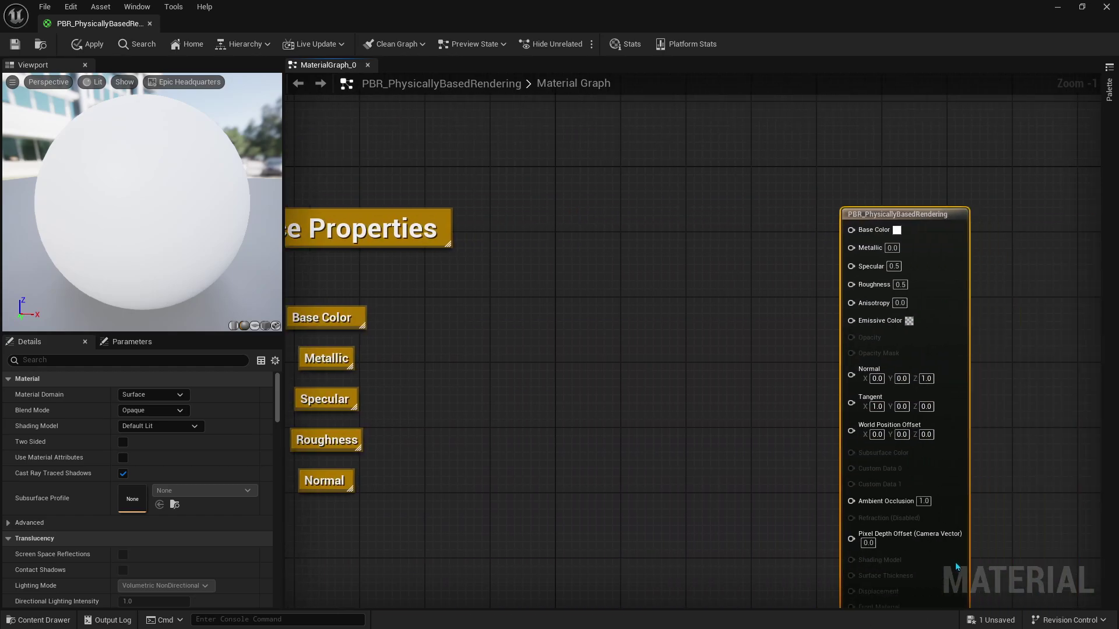
{"action": "mouse_move", "coordinate": [705, 515]}
{"action": "right_mouse_down"}
{"action": "mouse_move", "coordinate": [794, 459]}
{"action": "mouse_move", "coordinate": [810, 427]}
{"action": "right_mouse_up"}
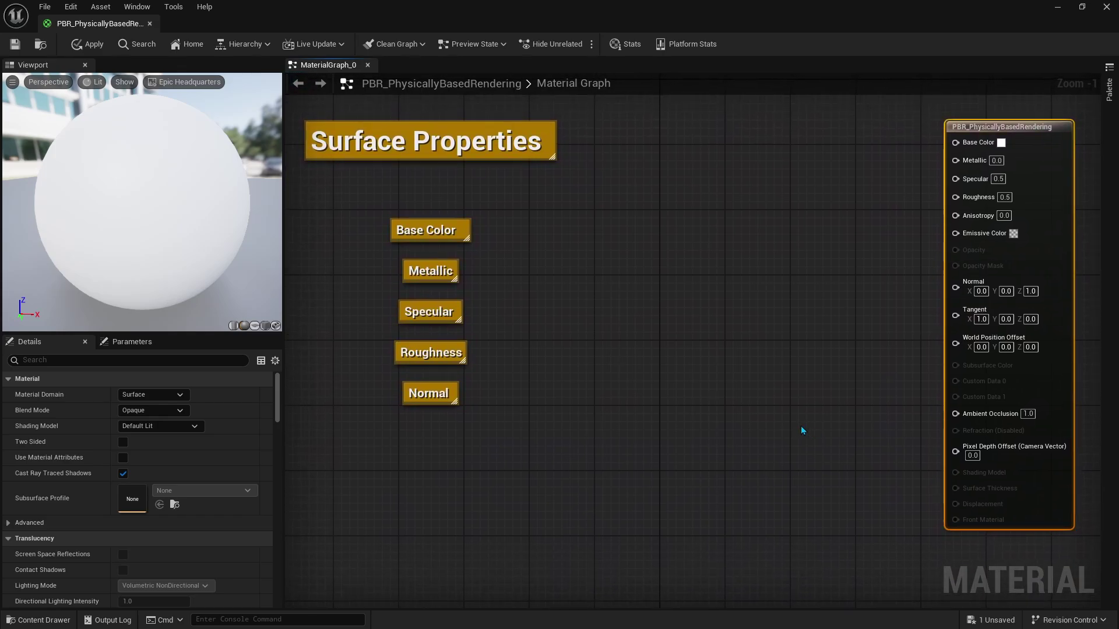
{"action": "left_click", "coordinate": [551, 153]}
{"action": "key", "text": "Delete"}
{"action": "left_click_drag", "start_coordinate": [1037, 217], "coordinate": [877, 233]}
{"action": "scroll", "coordinate": [664, 251], "scroll_direction": "up", "scroll_amount": 1}
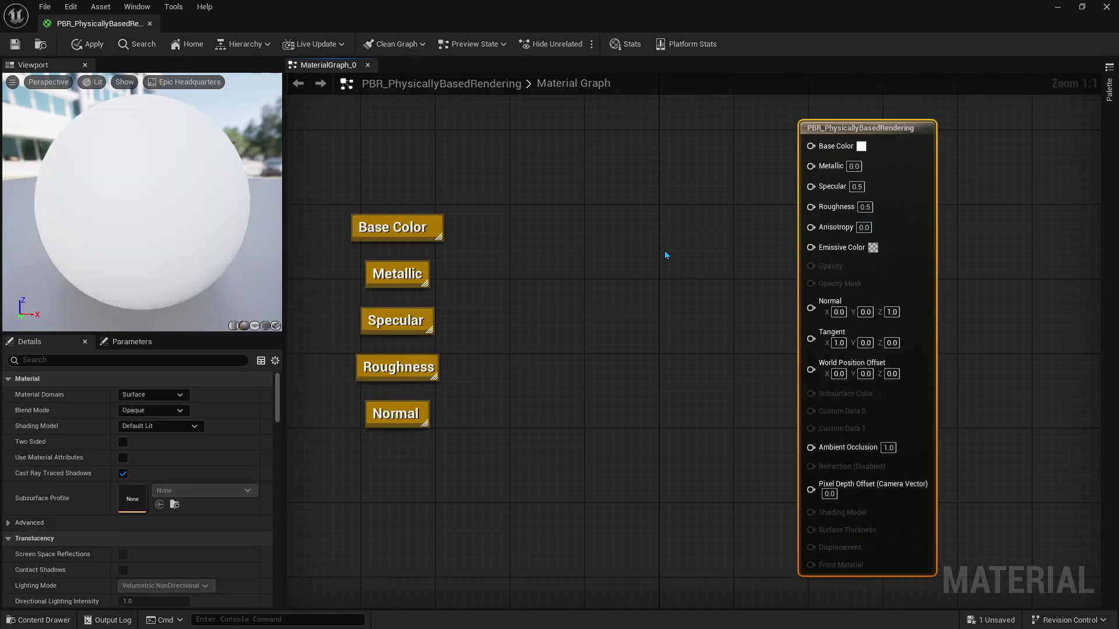
{"action": "left_click_drag", "start_coordinate": [404, 240], "coordinate": [597, 137]}
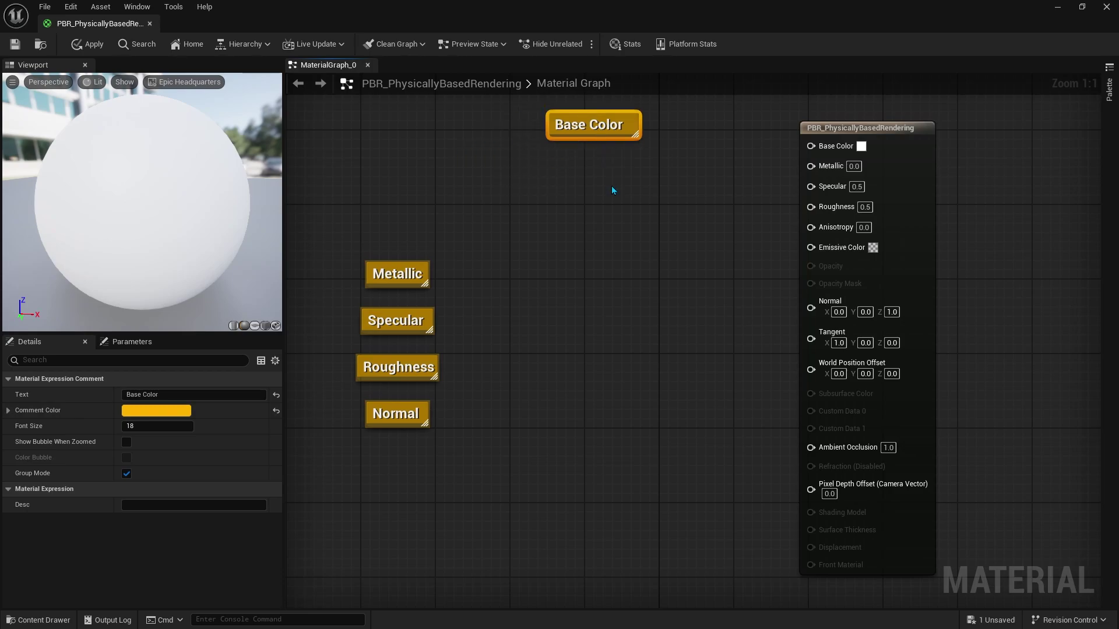
- Set the Base Color default to light cyan and add a Constant3Vector node (0,0,0)
{"action": "left_click", "coordinate": [861, 147]}
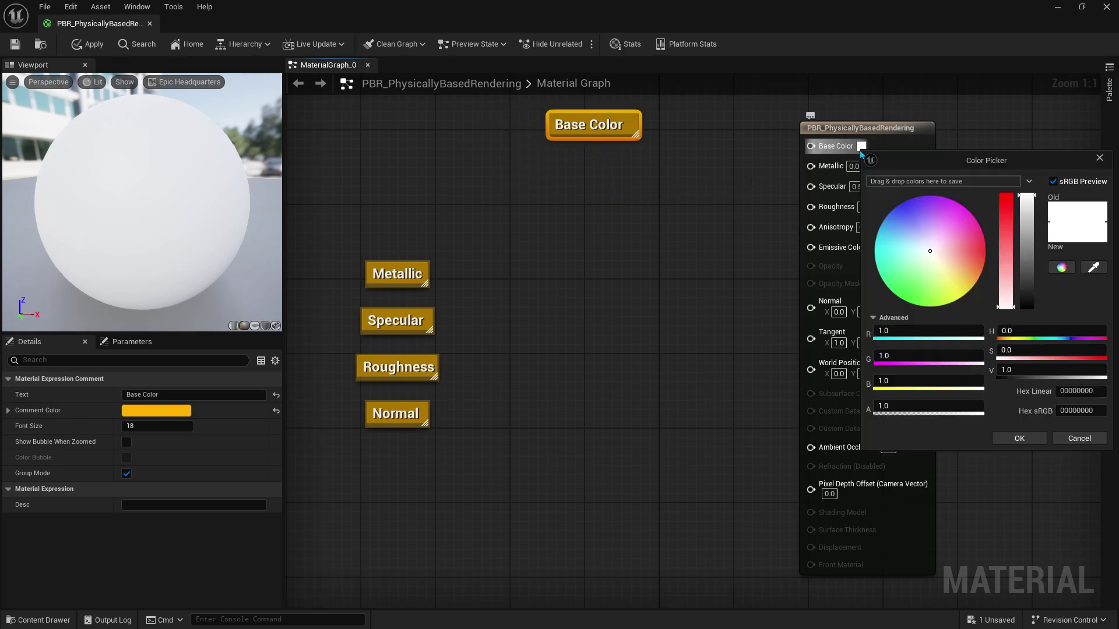
{"action": "left_click_drag", "start_coordinate": [943, 233], "coordinate": [890, 241]}
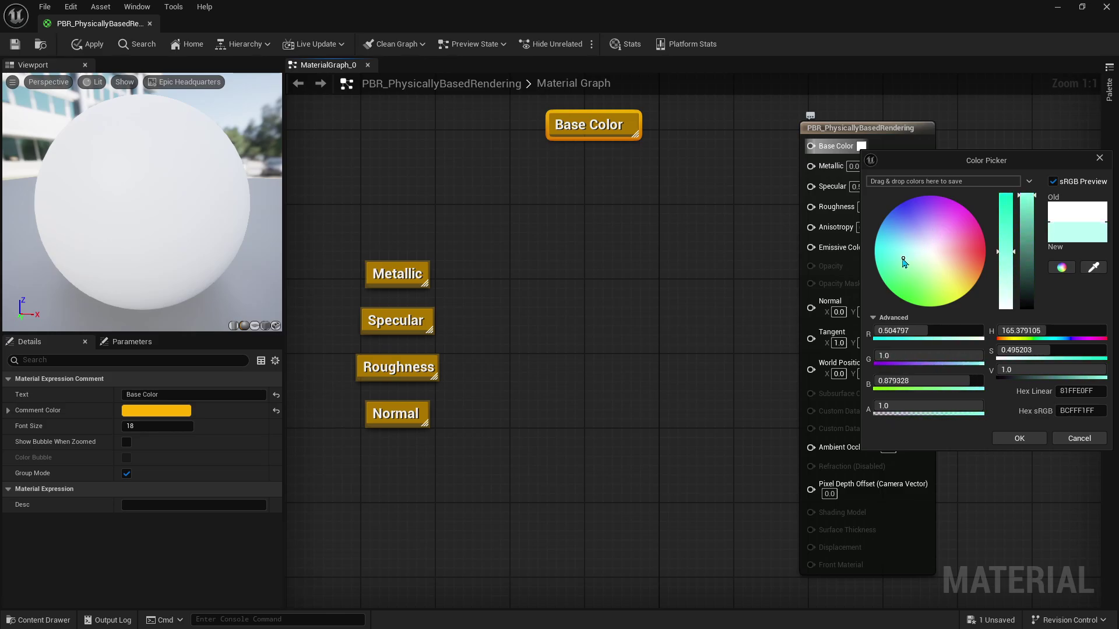
{"action": "left_click", "coordinate": [1021, 437]}
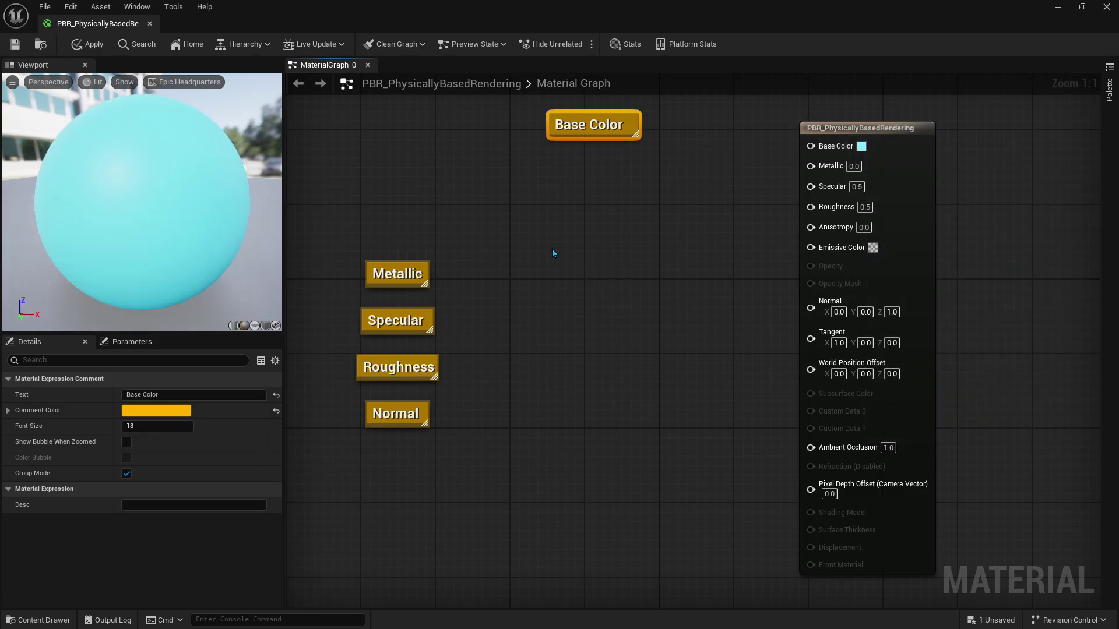
{"action": "left_click", "coordinate": [512, 204]}
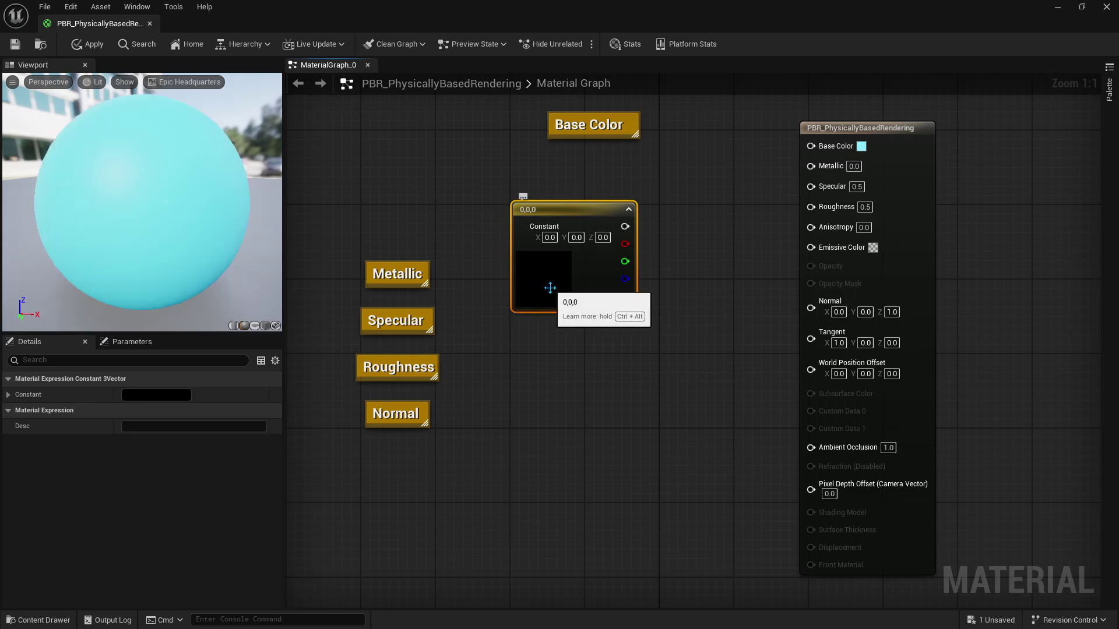
- Add a Vector Parameter node below the constant and wire it into Base Color
{"action": "left_click", "coordinate": [513, 338]}
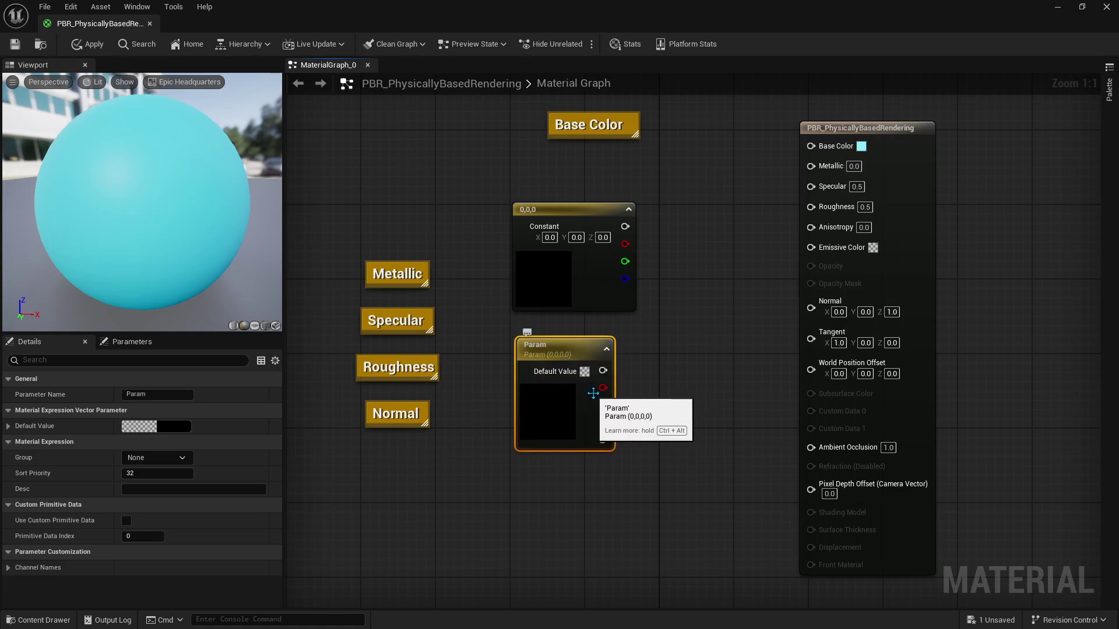
{"action": "left_click_drag", "start_coordinate": [603, 371], "coordinate": [811, 145]}
{"action": "double_click", "coordinate": [555, 410]}
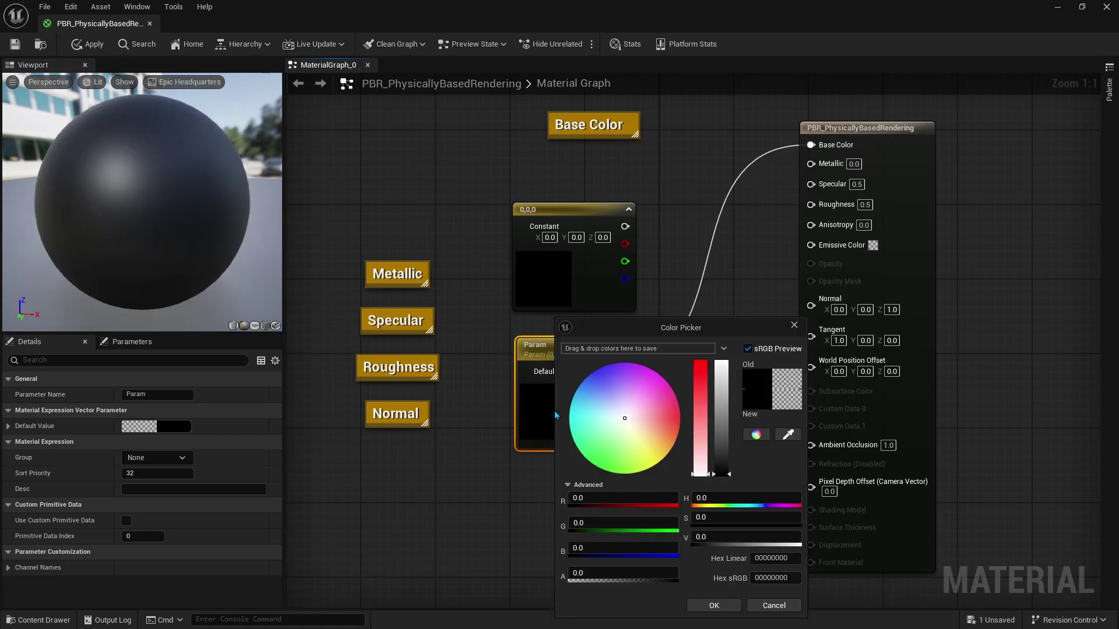
{"action": "left_click_drag", "start_coordinate": [643, 329], "coordinate": [375, 86]}
- Try parameter colours: a pale green tint, toggle sRGB preview, then desaturate to neutral white
{"action": "left_click_drag", "start_coordinate": [405, 172], "coordinate": [353, 207]}
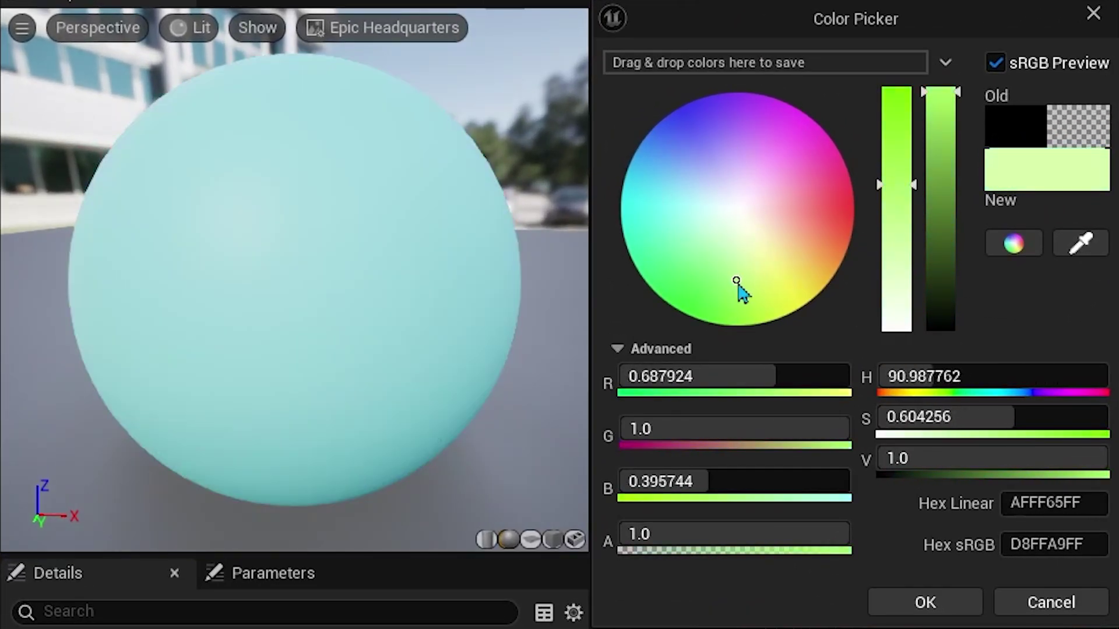
{"action": "left_click_drag", "start_coordinate": [739, 286], "coordinate": [740, 286]}
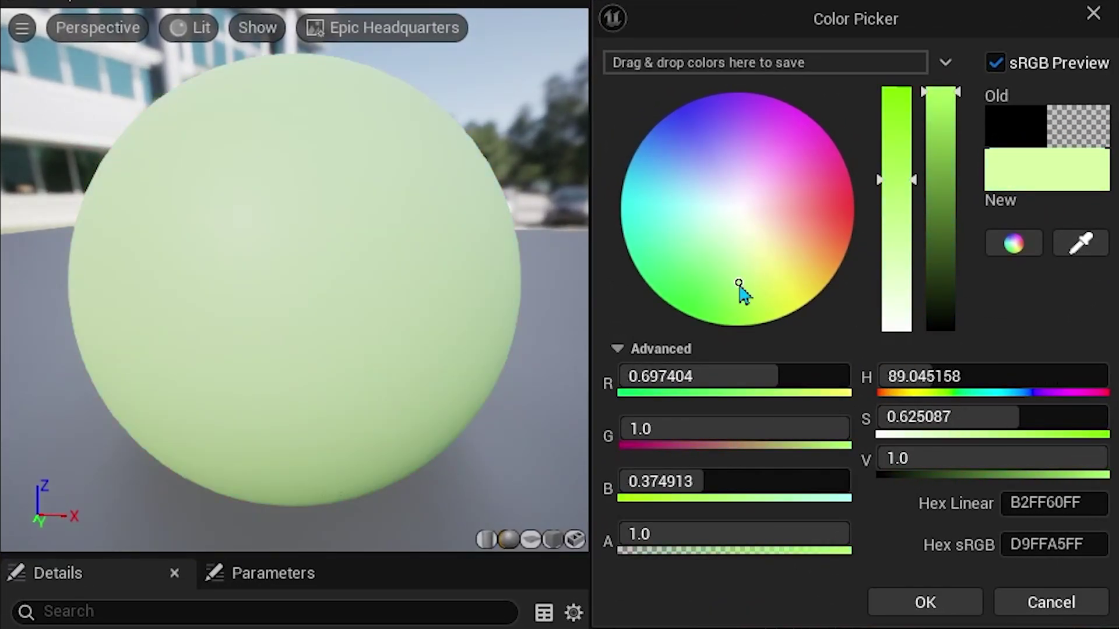
{"action": "left_click", "coordinate": [998, 71]}
{"action": "left_click", "coordinate": [998, 71]}
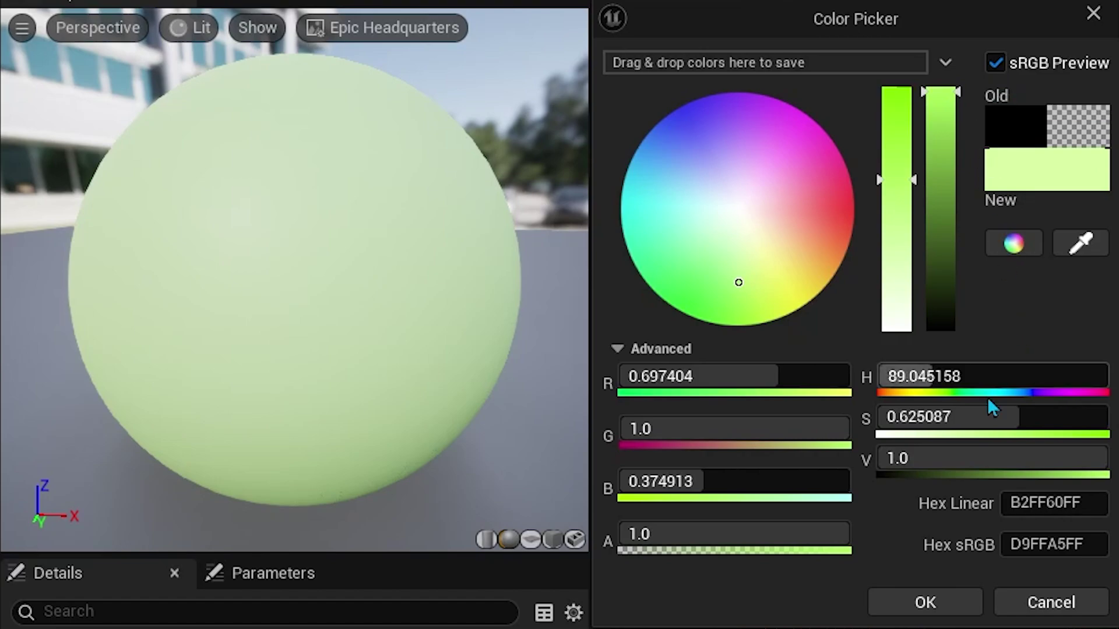
{"action": "mouse_move", "coordinate": [986, 458]}
{"action": "left_mouse_down"}
{"action": "mouse_move", "coordinate": [928, 458]}
{"action": "mouse_move", "coordinate": [984, 468]}
{"action": "left_mouse_up"}
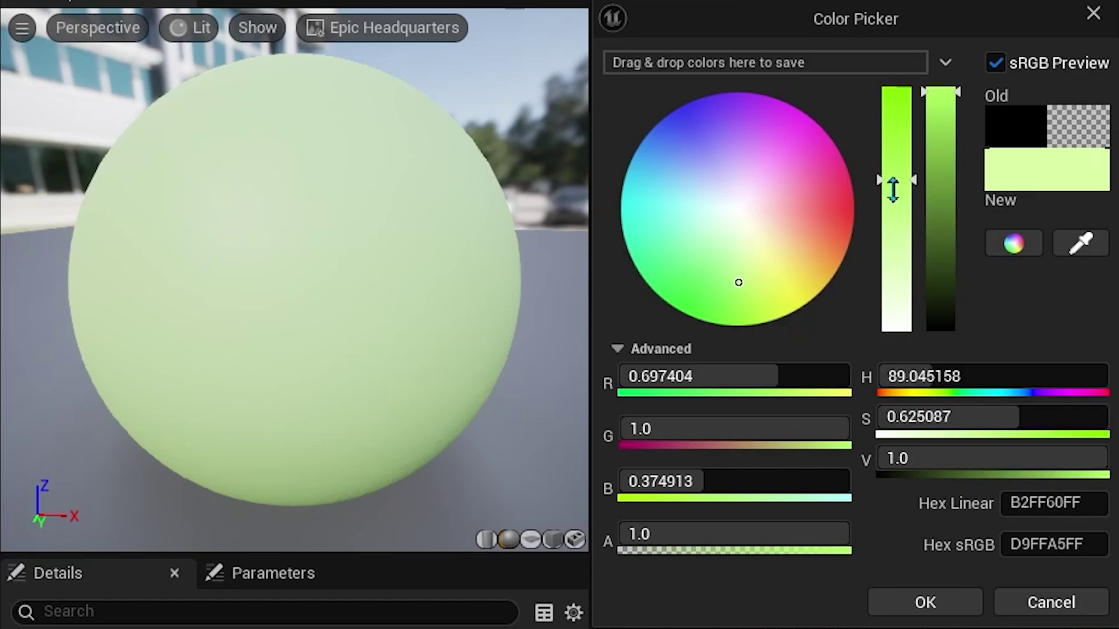
{"action": "left_click_drag", "start_coordinate": [890, 180], "coordinate": [881, 366]}
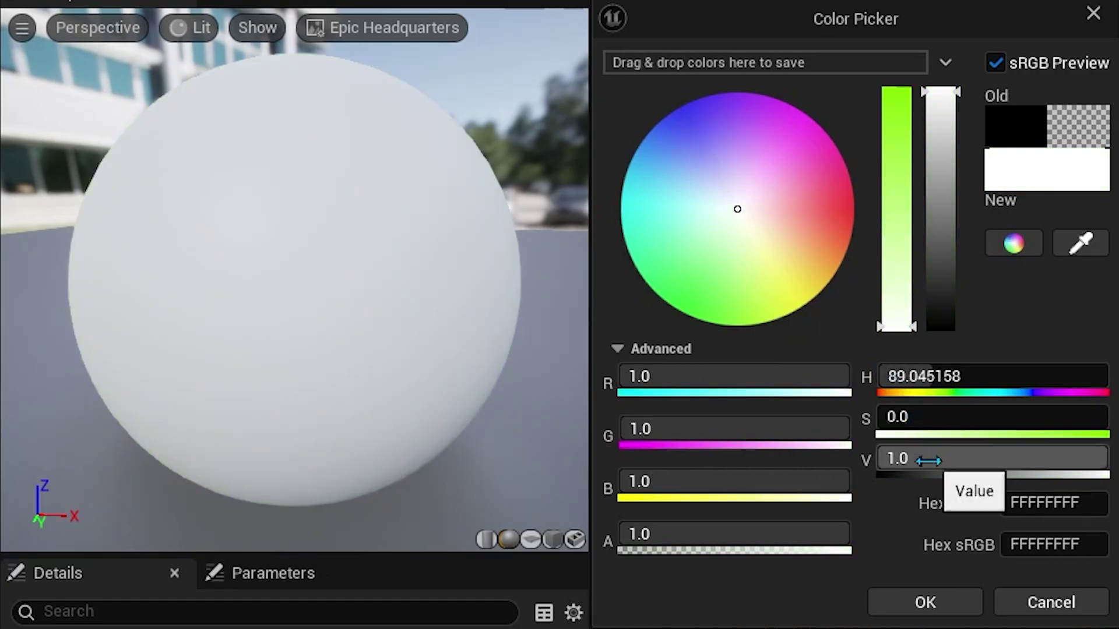
- Test parameter brightness values 0.08, 0.94, then back to 0.08
{"action": "left_click", "coordinate": [927, 460]}
{"action": "type", "text": ".08"}
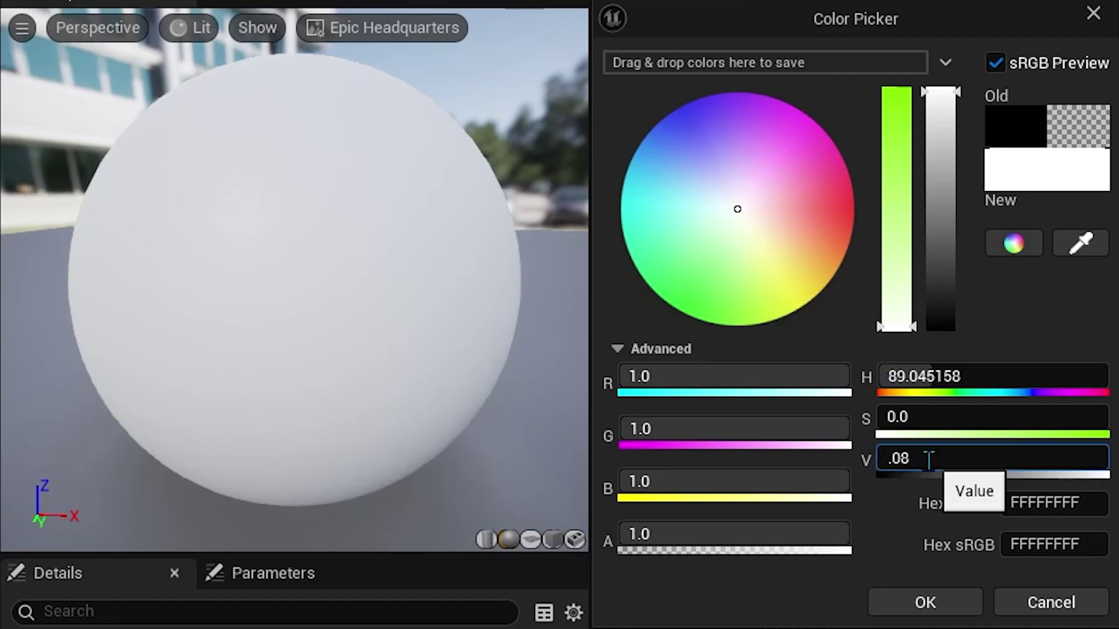
{"action": "key", "text": "Return"}
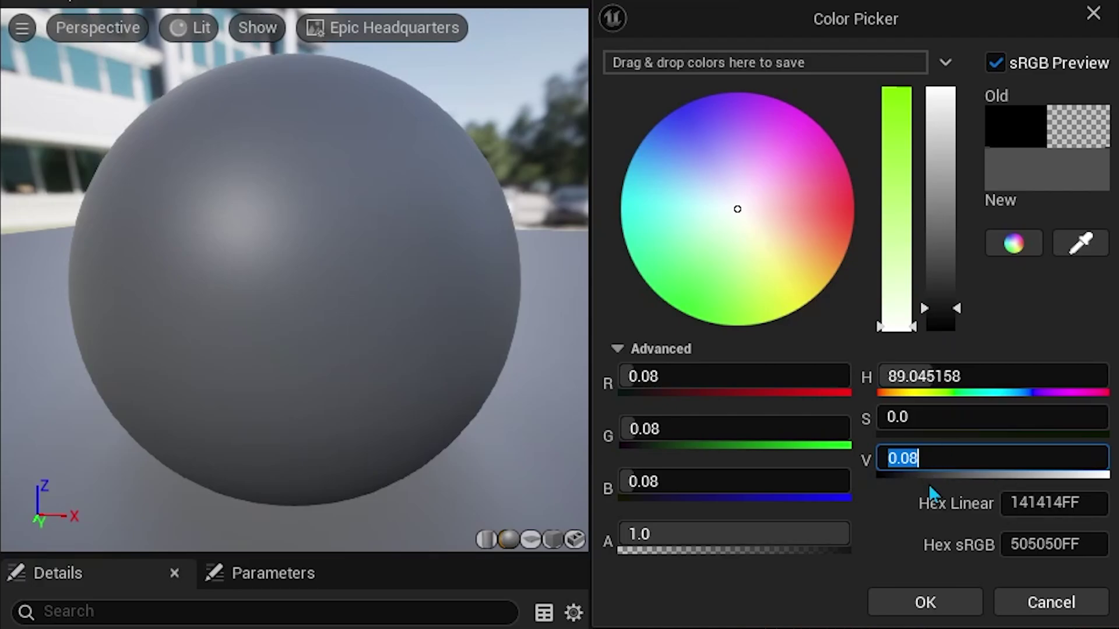
{"action": "type", "text": ".94"}
{"action": "key", "text": "Return"}
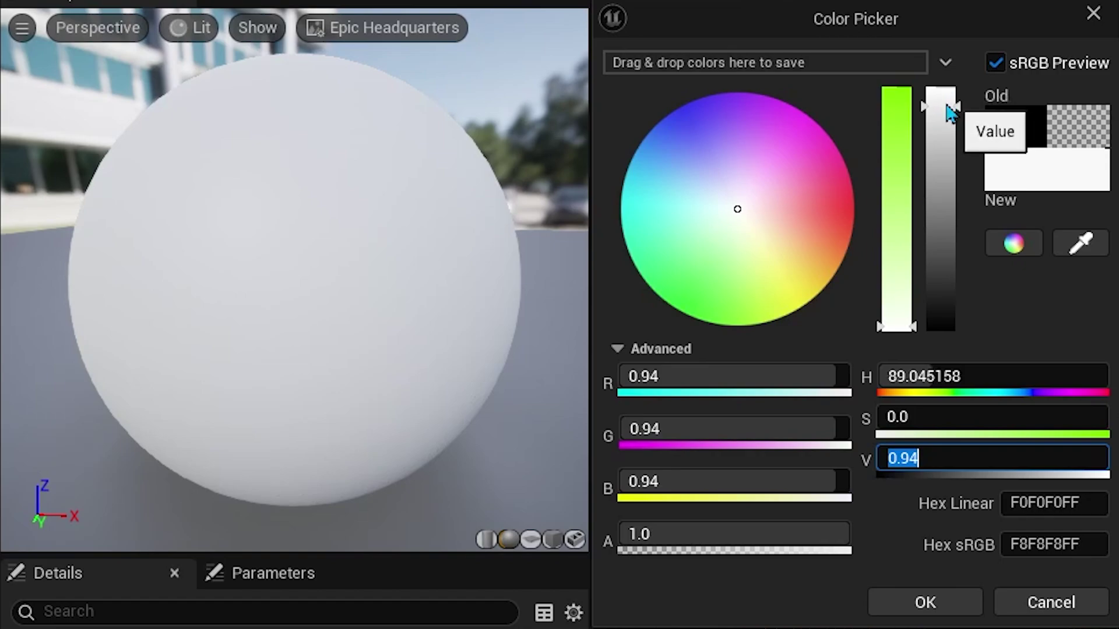
{"action": "type", "text": ".08"}
{"action": "key", "text": "Return"}
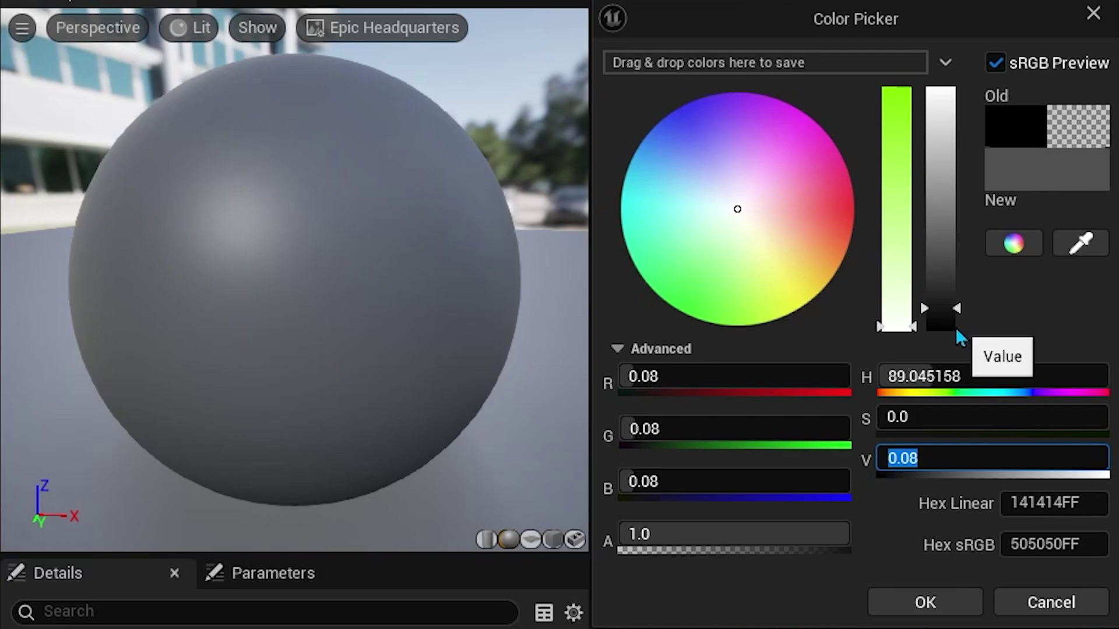
- Push brightness to 1.0 and then 4.0, discard the colour changes, and select the constant node
{"action": "mouse_move", "coordinate": [940, 308]}
{"action": "left_mouse_down"}
{"action": "mouse_move", "coordinate": [926, 163]}
{"action": "mouse_move", "coordinate": [941, 15]}
{"action": "left_mouse_up"}
{"action": "left_click", "coordinate": [1001, 456]}
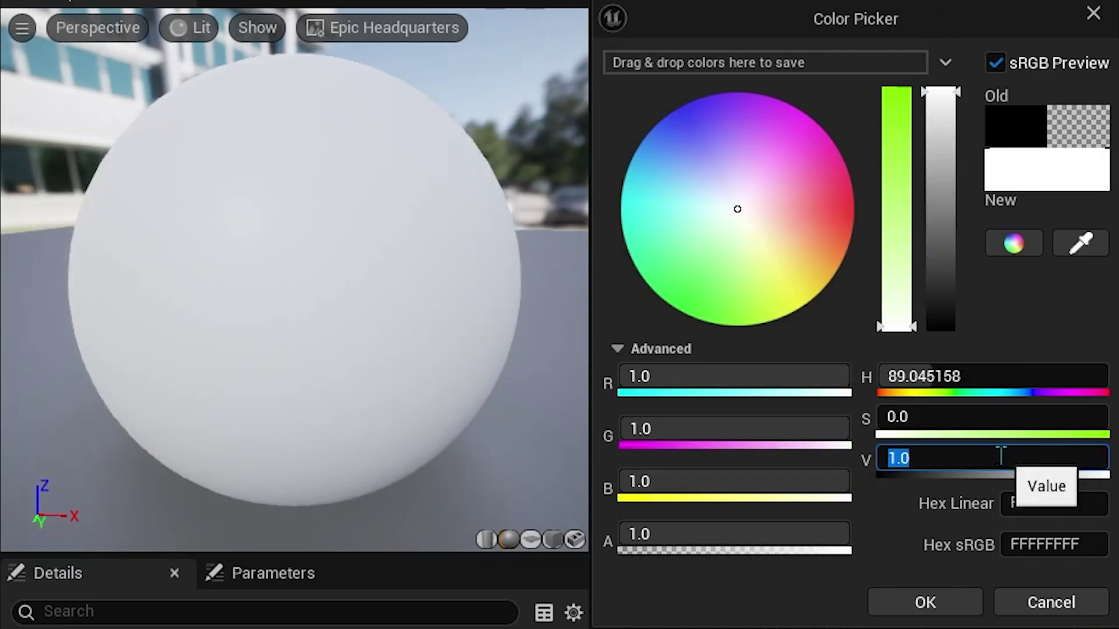
{"action": "type", "text": "4"}
{"action": "key", "text": "Return"}
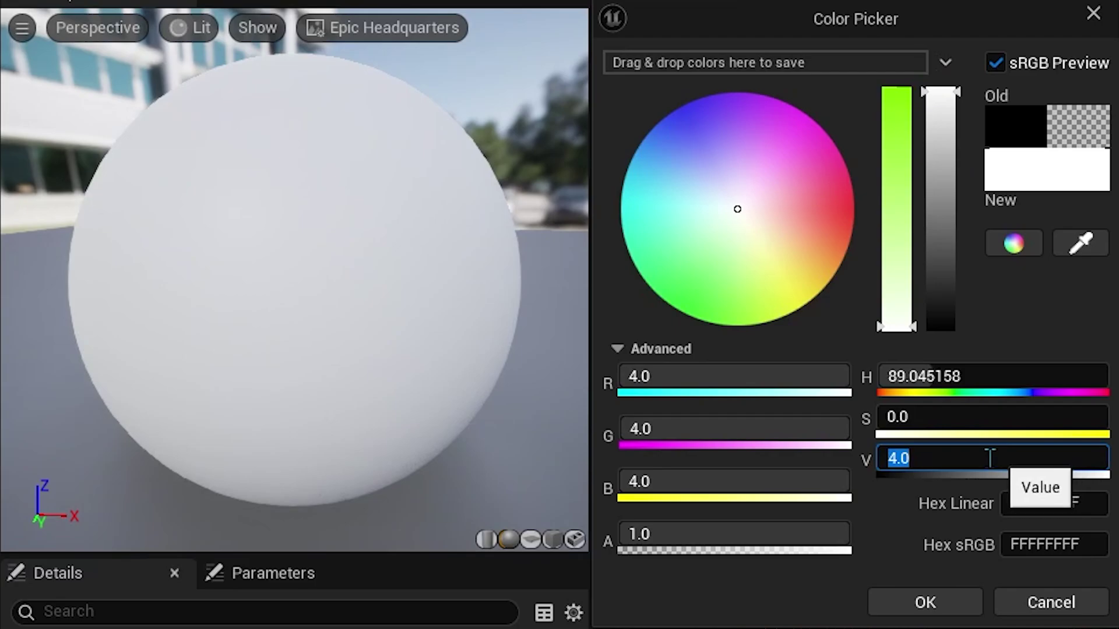
{"action": "left_click", "coordinate": [917, 488]}
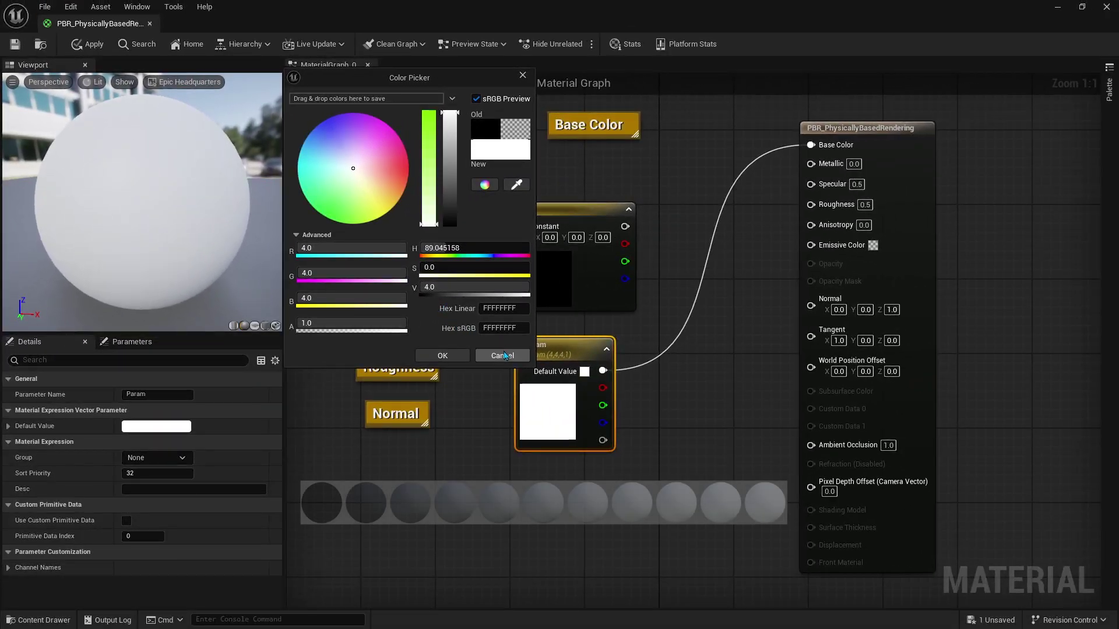
{"action": "left_click", "coordinate": [504, 352]}
{"action": "left_click", "coordinate": [562, 263], "text": "shift"}
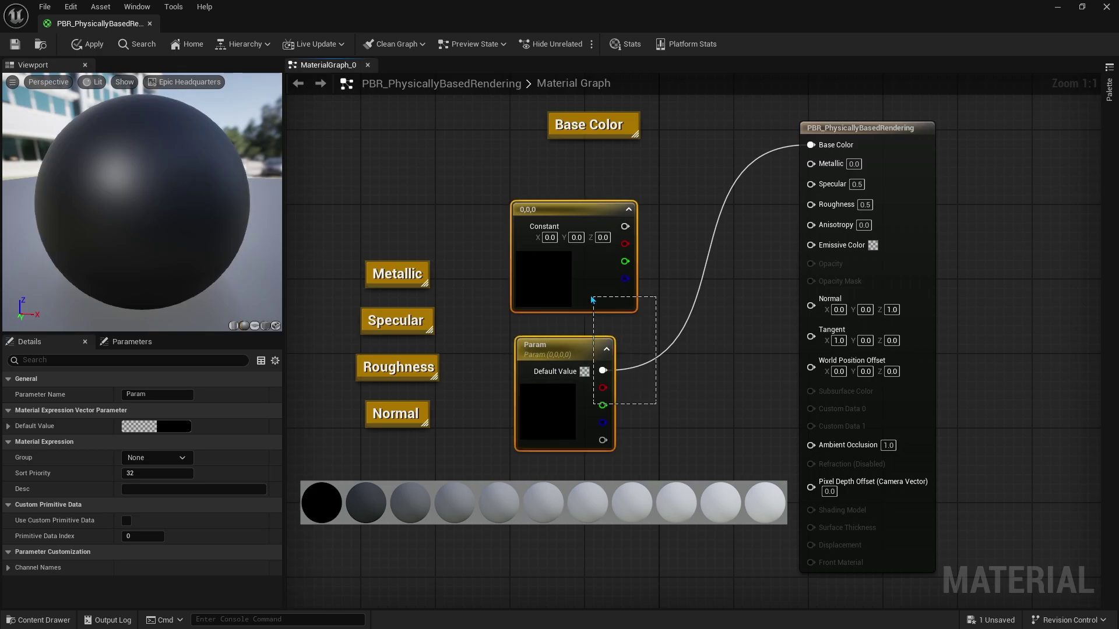
- Delete the selected Constant3Vector and Vector Parameter nodes
{"action": "key", "text": "Delete"}
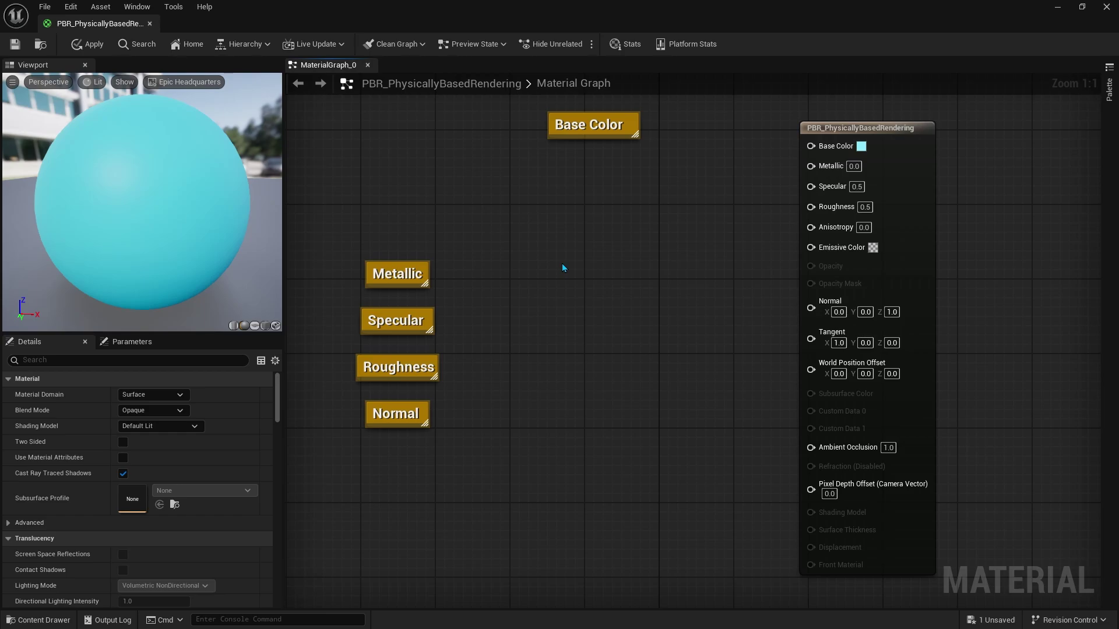
- Add a Texture Sample node near Base Color, duplicate it, and browse the texture list
{"action": "right_click", "coordinate": [563, 267]}
{"action": "type", "text": "textu"}
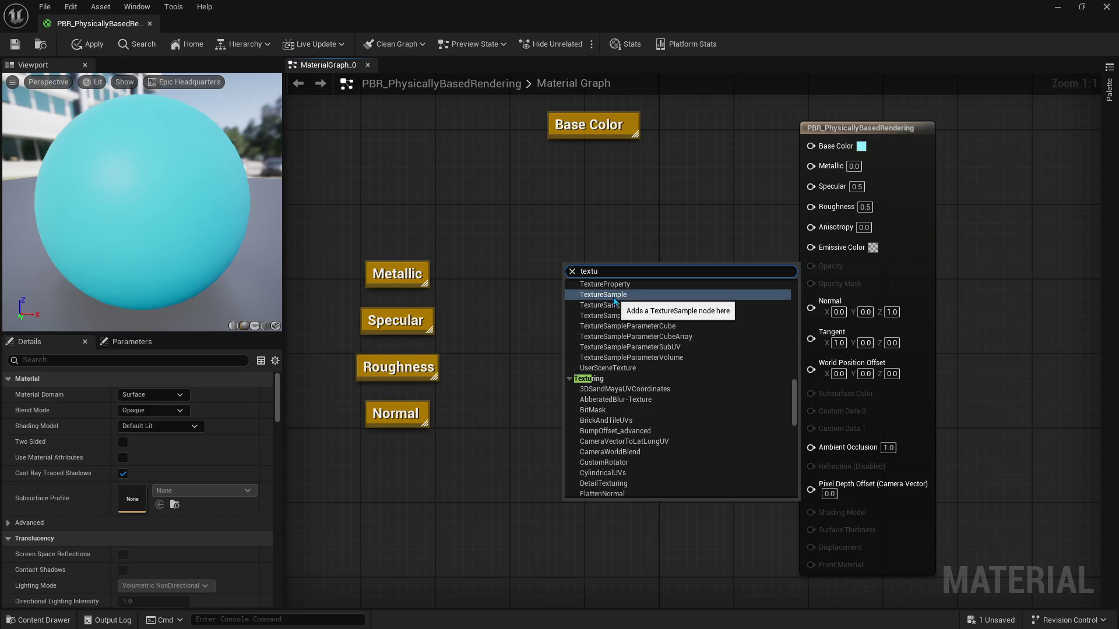
{"action": "left_click", "coordinate": [613, 297]}
{"action": "left_click_drag", "start_coordinate": [618, 296], "coordinate": [594, 202]}
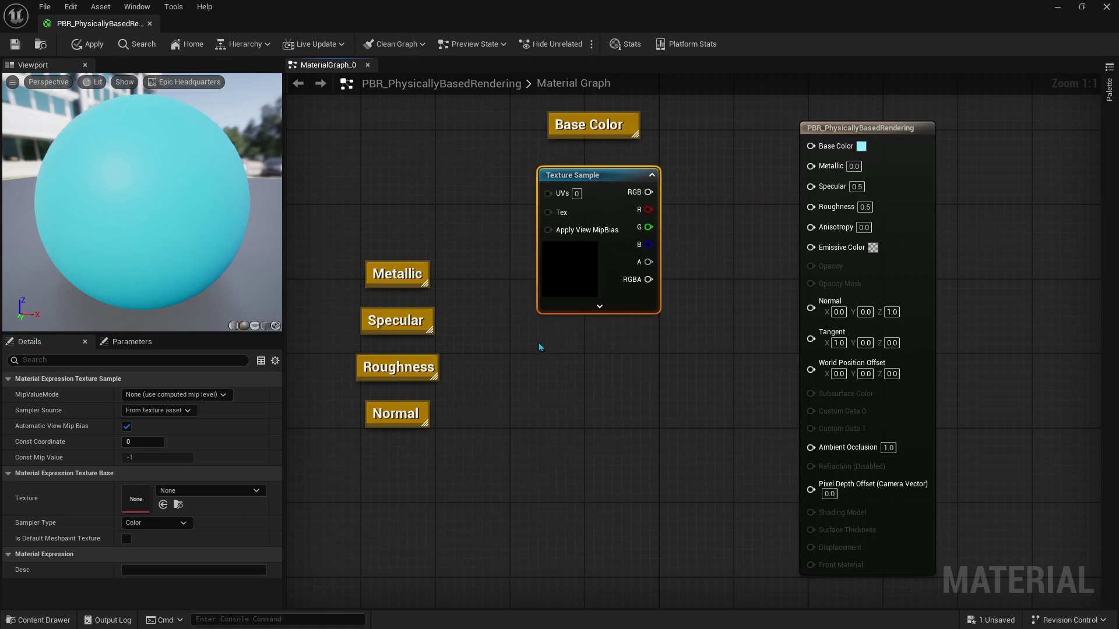
{"action": "key", "text": "ctrl+w"}
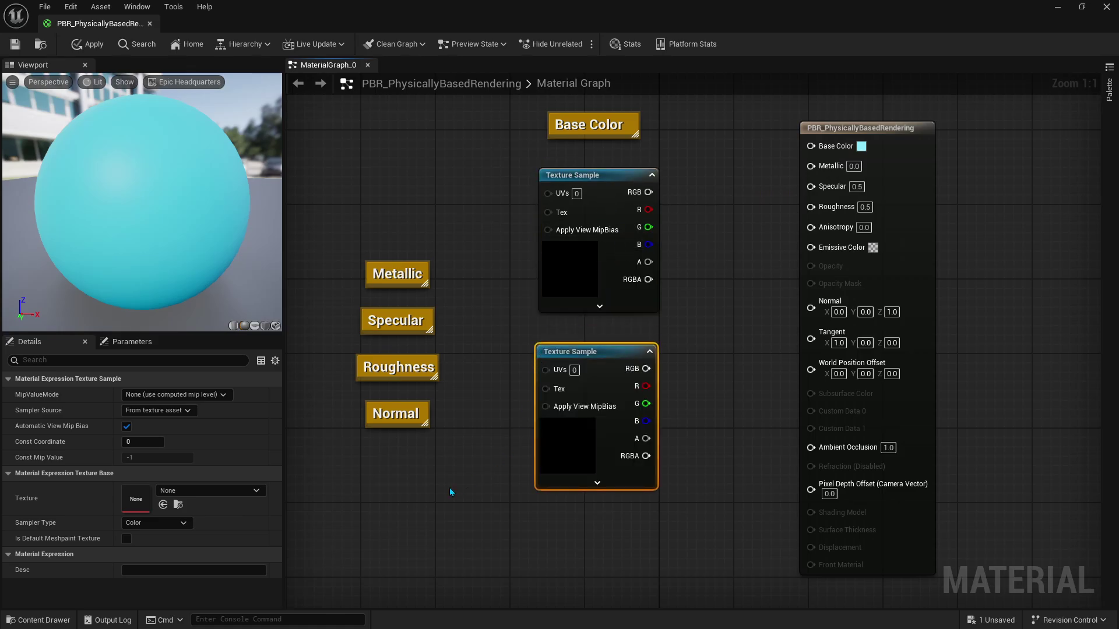
{"action": "left_click", "coordinate": [244, 493]}
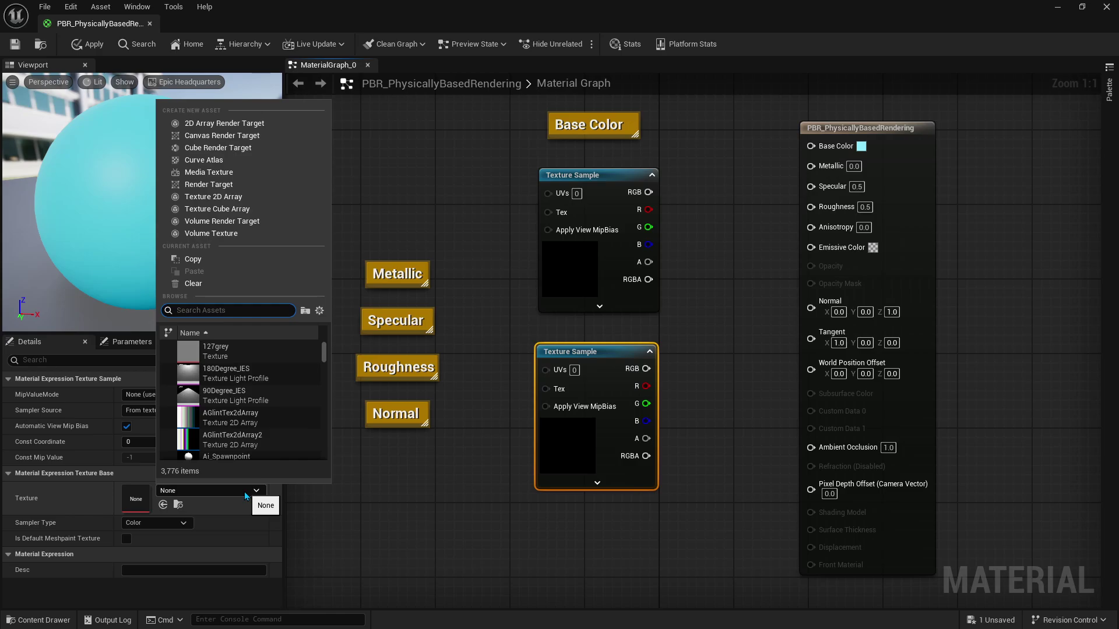
{"action": "left_click", "coordinate": [258, 493]}
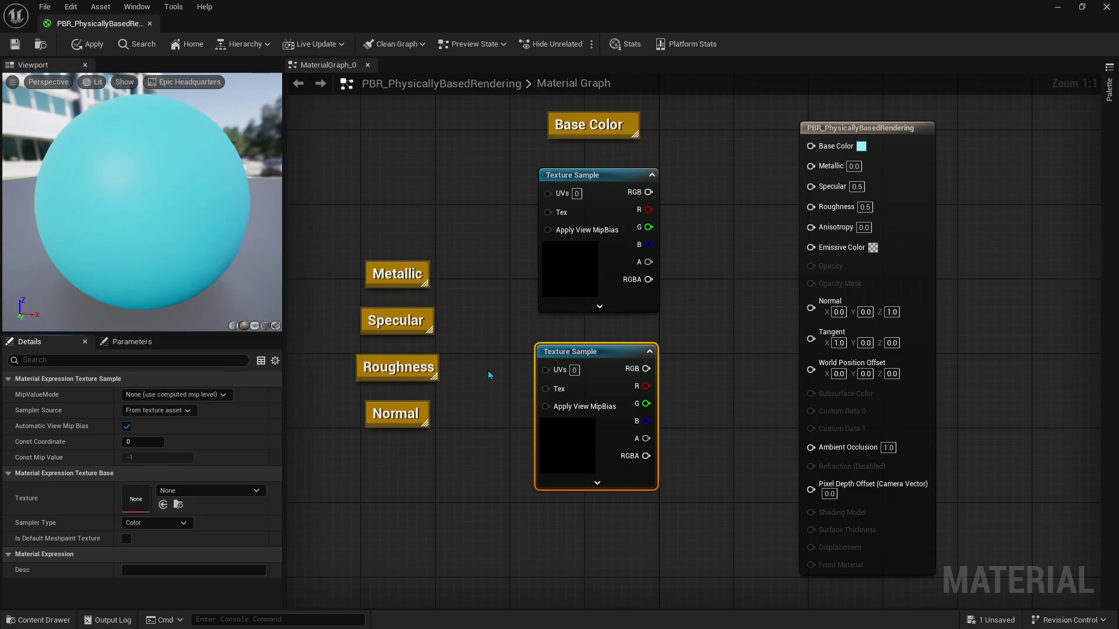
- Replace both Texture Sample nodes with uhridbylw_8K_Albedo dragged in from the project assets
{"action": "left_click_drag", "start_coordinate": [698, 282], "coordinate": [595, 370]}
{"action": "key", "text": "Delete"}
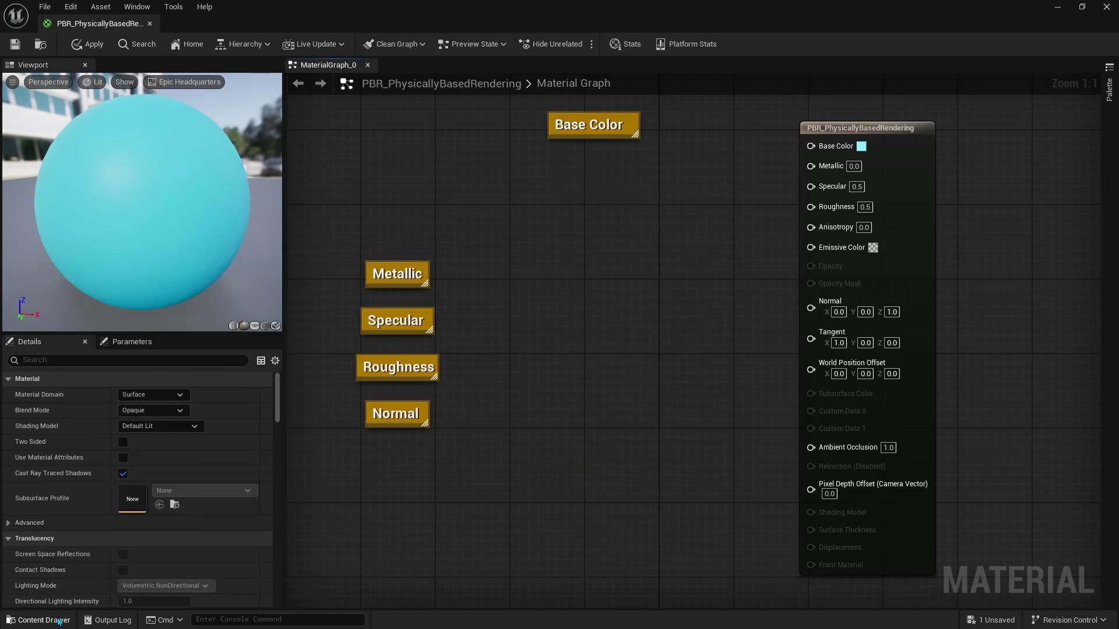
{"action": "left_click", "coordinate": [39, 620]}
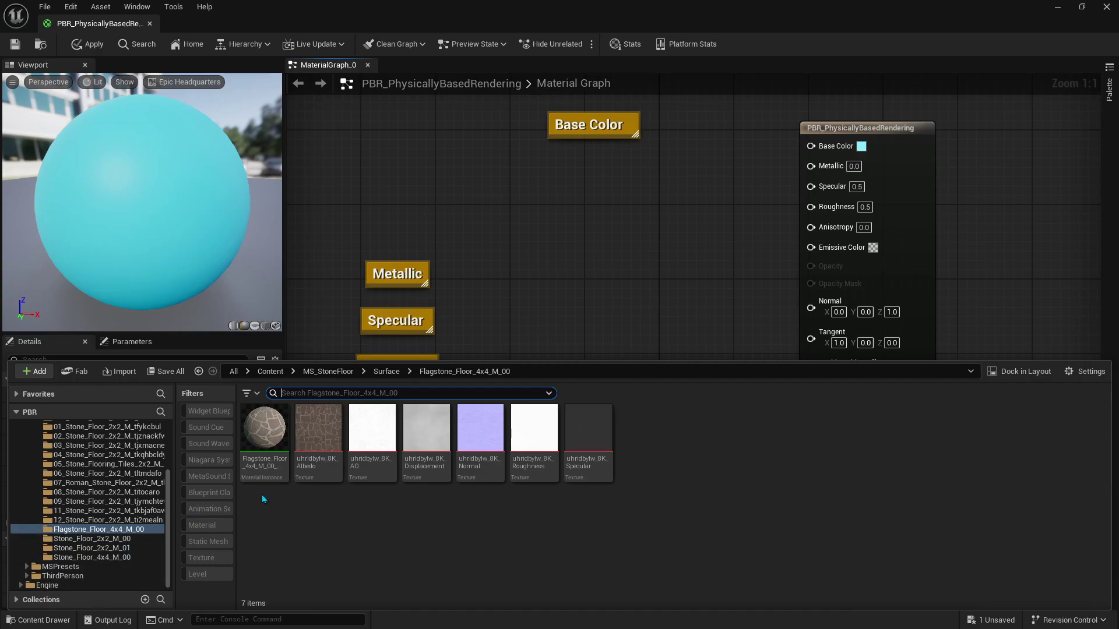
{"action": "mouse_move", "coordinate": [318, 430]}
{"action": "left_mouse_down"}
{"action": "mouse_move", "coordinate": [424, 300]}
{"action": "mouse_move", "coordinate": [555, 205]}
{"action": "left_mouse_up"}
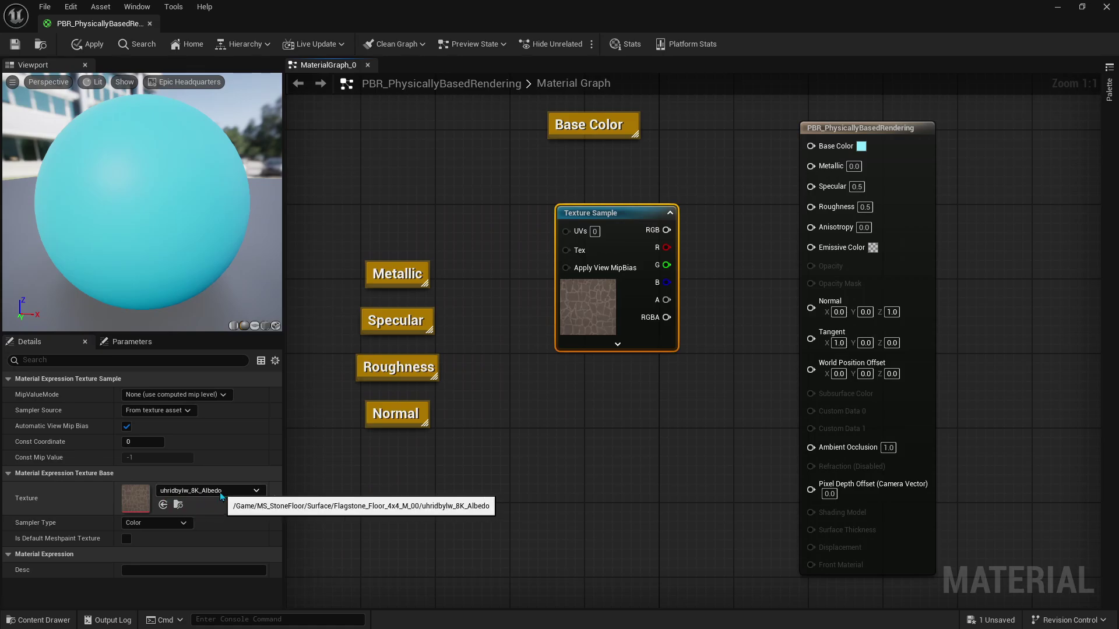
- Open uhridbylw_8K_Albedo in the texture editor, zoom out, and sample stone colours without applying them
{"action": "double_click", "coordinate": [138, 506]}
{"action": "scroll", "coordinate": [137, 505], "scroll_direction": "down", "scroll_amount": 5}
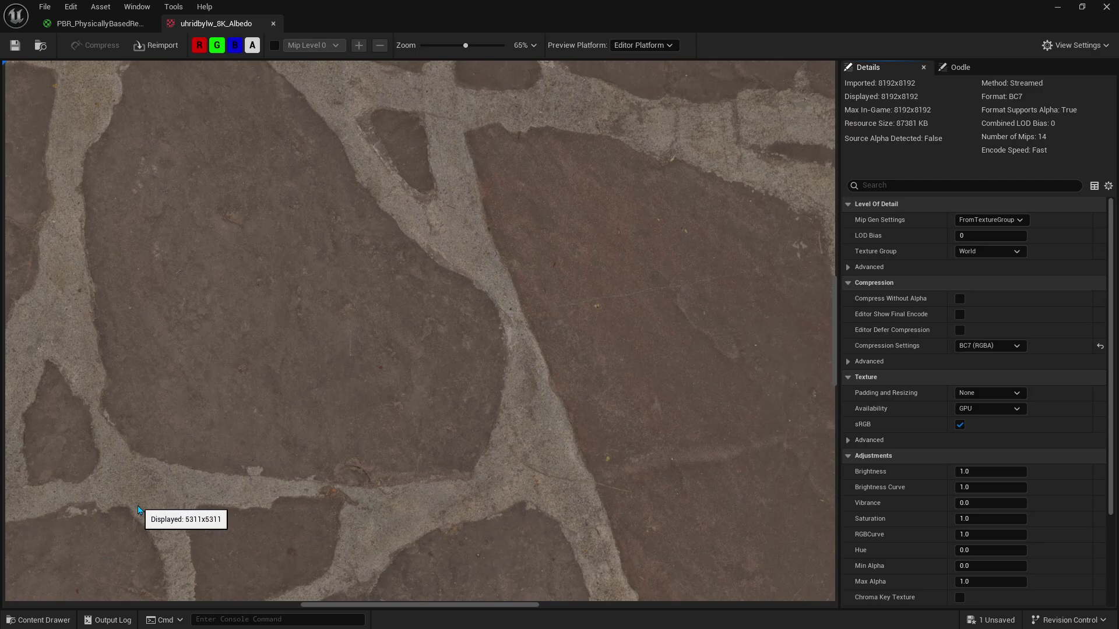
{"action": "scroll", "coordinate": [138, 505], "scroll_direction": "down", "scroll_amount": 3}
{"action": "scroll", "coordinate": [138, 505], "scroll_direction": "down", "scroll_amount": 1}
{"action": "scroll", "coordinate": [138, 506], "scroll_direction": "up", "scroll_amount": 2}
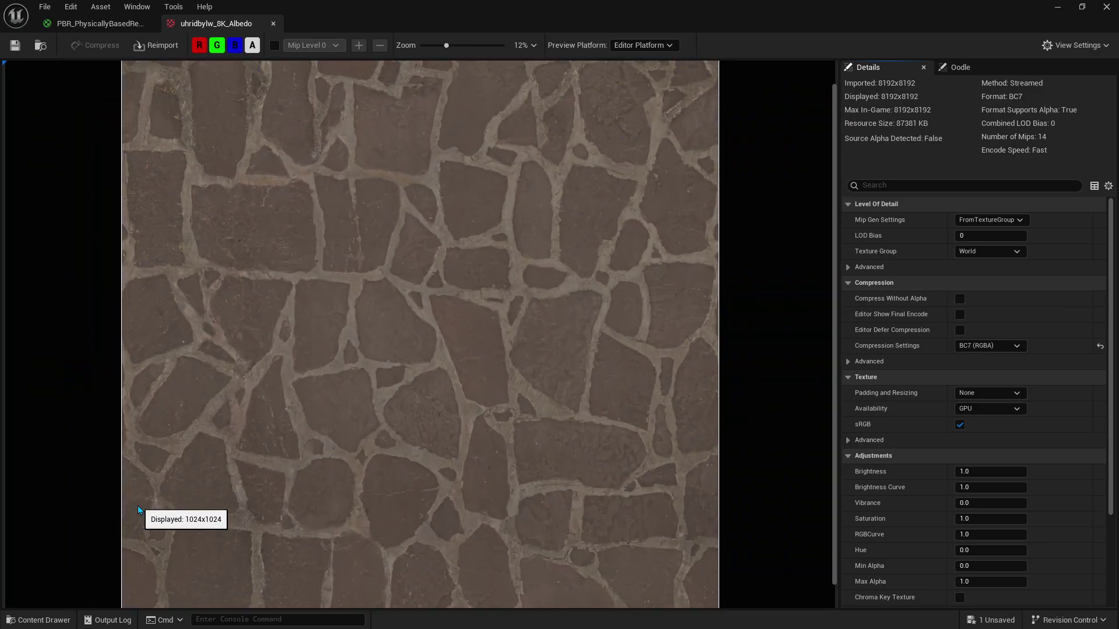
{"action": "scroll", "coordinate": [138, 505], "scroll_direction": "down", "scroll_amount": 1}
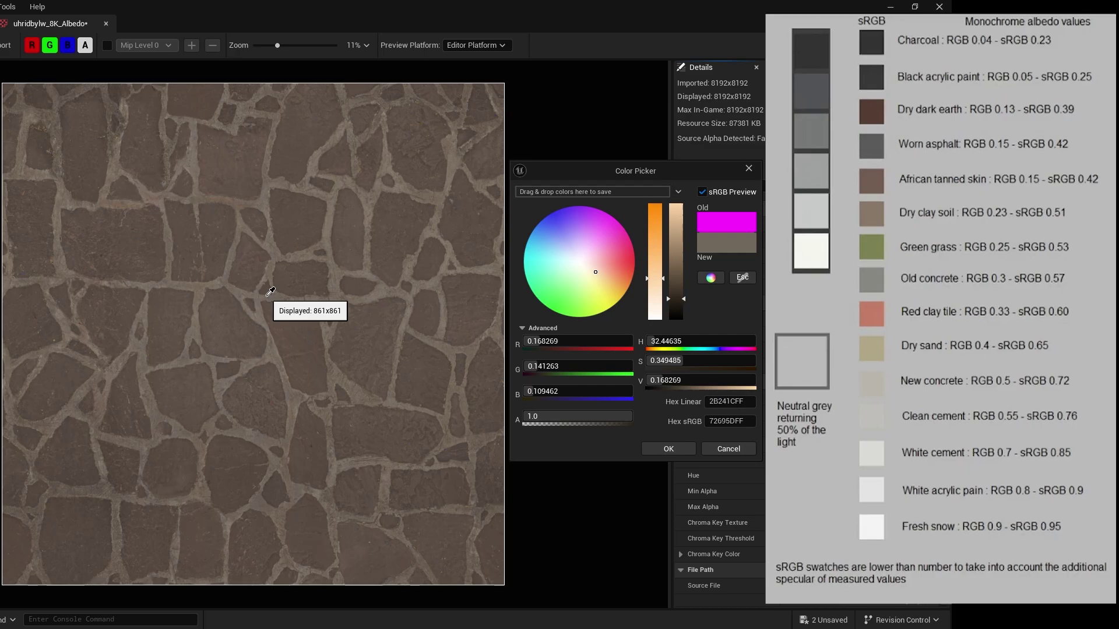
{"action": "key", "text": "Escape"}
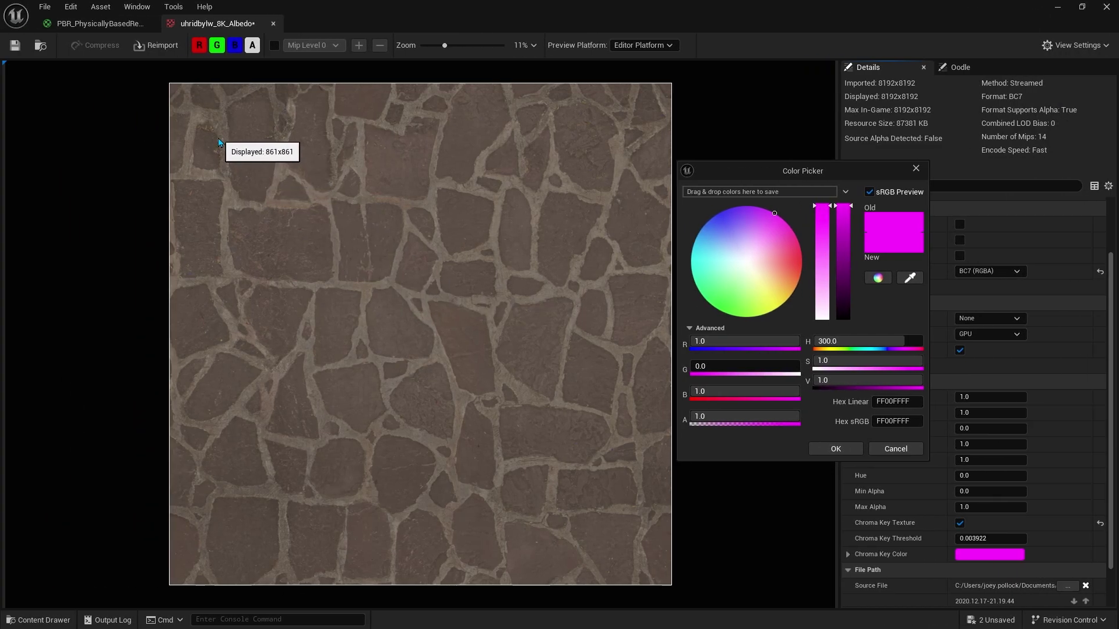
{"action": "left_click", "coordinate": [916, 168]}
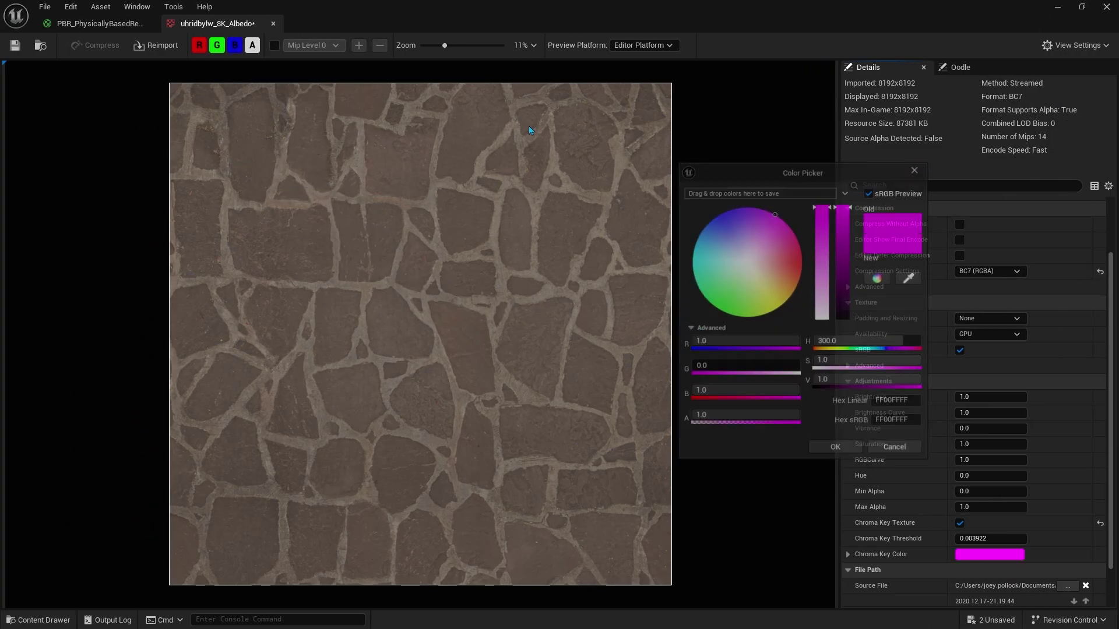
- Wire the albedo RGB into Base Color and tidy the Base Color and Normal labels
{"action": "left_click", "coordinate": [100, 23]}
{"action": "mouse_move", "coordinate": [667, 257]}
{"action": "left_mouse_down"}
{"action": "mouse_move", "coordinate": [780, 183]}
{"action": "mouse_move", "coordinate": [811, 147]}
{"action": "left_mouse_up"}
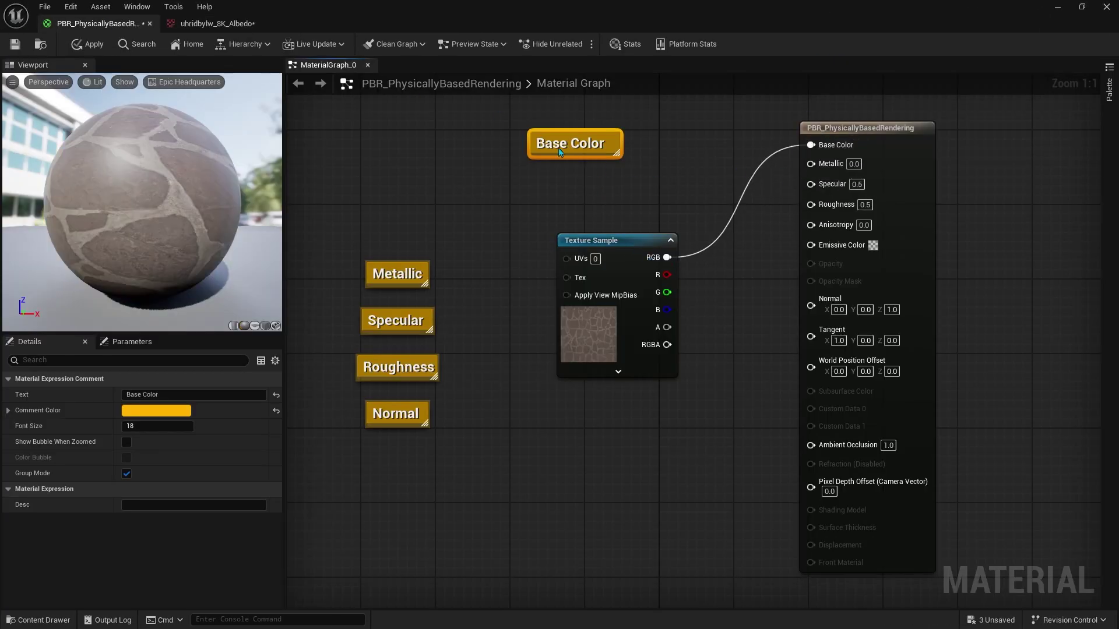
{"action": "left_click_drag", "start_coordinate": [576, 150], "coordinate": [505, 177]}
{"action": "left_click_drag", "start_coordinate": [586, 240], "coordinate": [596, 128]}
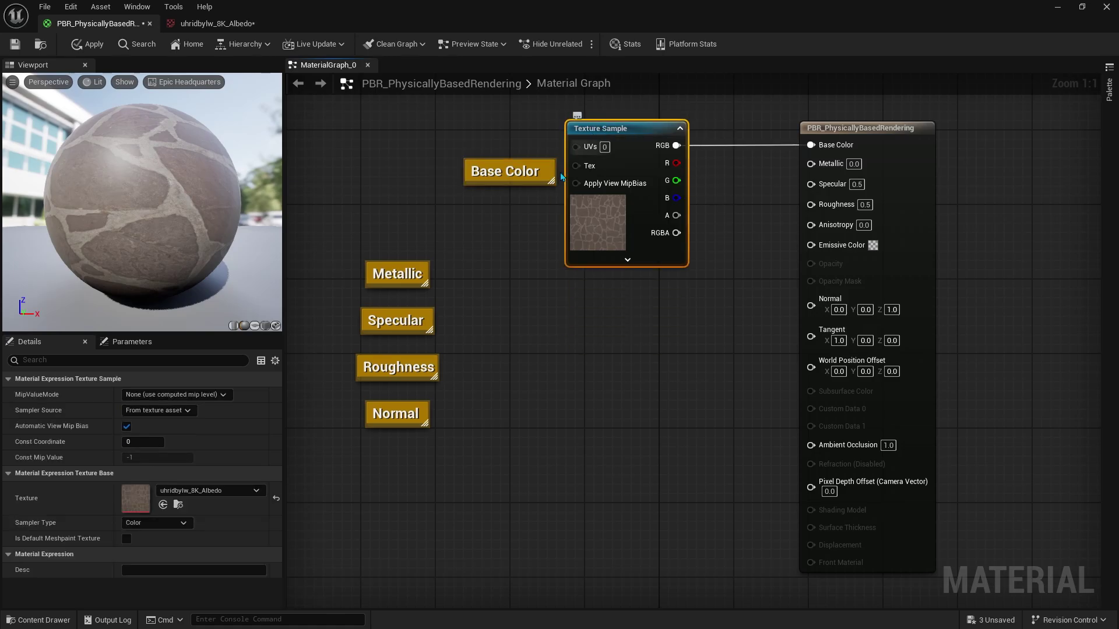
{"action": "mouse_move", "coordinate": [408, 413]}
{"action": "left_mouse_down"}
{"action": "mouse_move", "coordinate": [492, 367]}
{"action": "mouse_move", "coordinate": [513, 330]}
{"action": "left_mouse_up"}
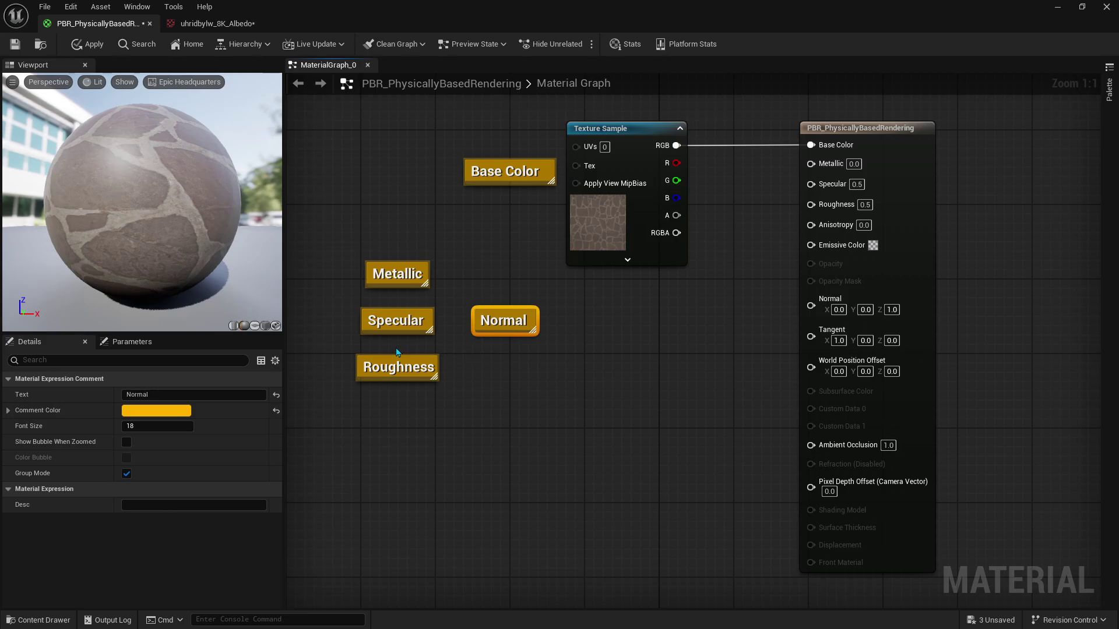
- Preview the material on a cube and open the flagstone texture folder
{"action": "left_click", "coordinate": [265, 326]}
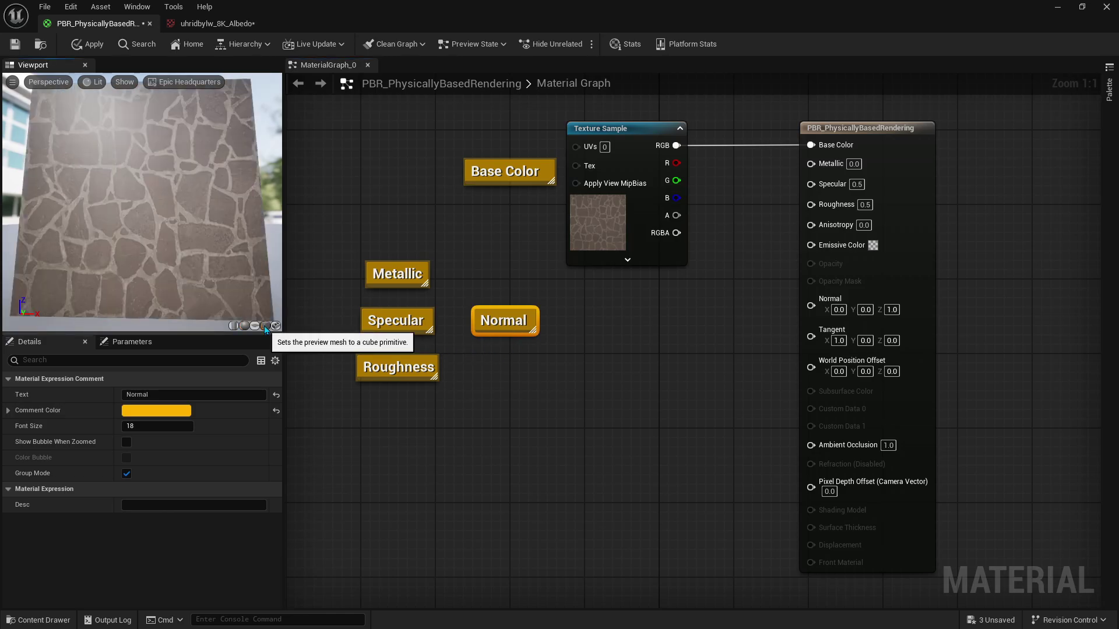
{"action": "mouse_move", "coordinate": [142, 204]}
{"action": "left_mouse_down"}
{"action": "mouse_move", "coordinate": [142, 175]}
{"action": "mouse_move", "coordinate": [142, 193]}
{"action": "left_mouse_up"}
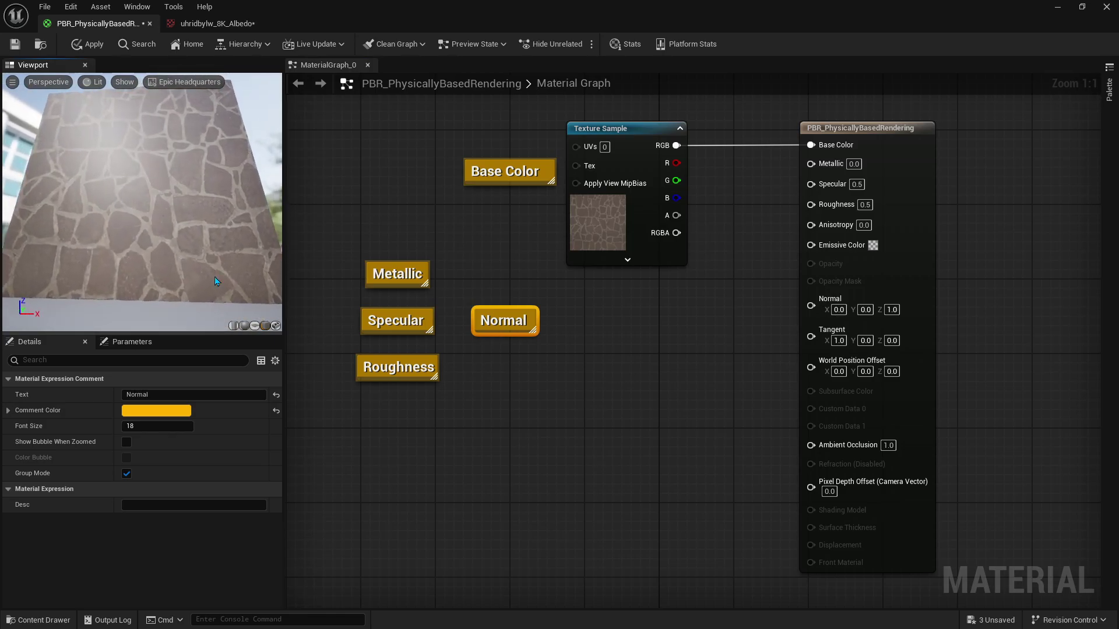
{"action": "left_click", "coordinate": [54, 621]}
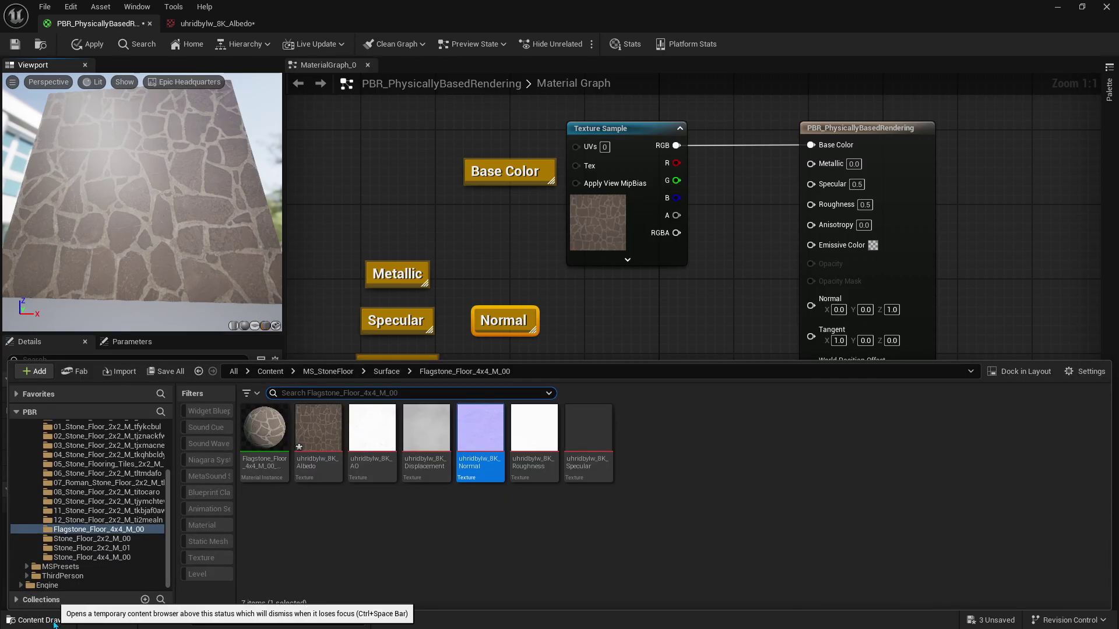
- Inspect uhridbylw_8K_Normal in its texture editor by zooming and panning, then return to the PBR graph
{"action": "left_click", "coordinate": [475, 475]}
{"action": "double_click", "coordinate": [475, 475]}
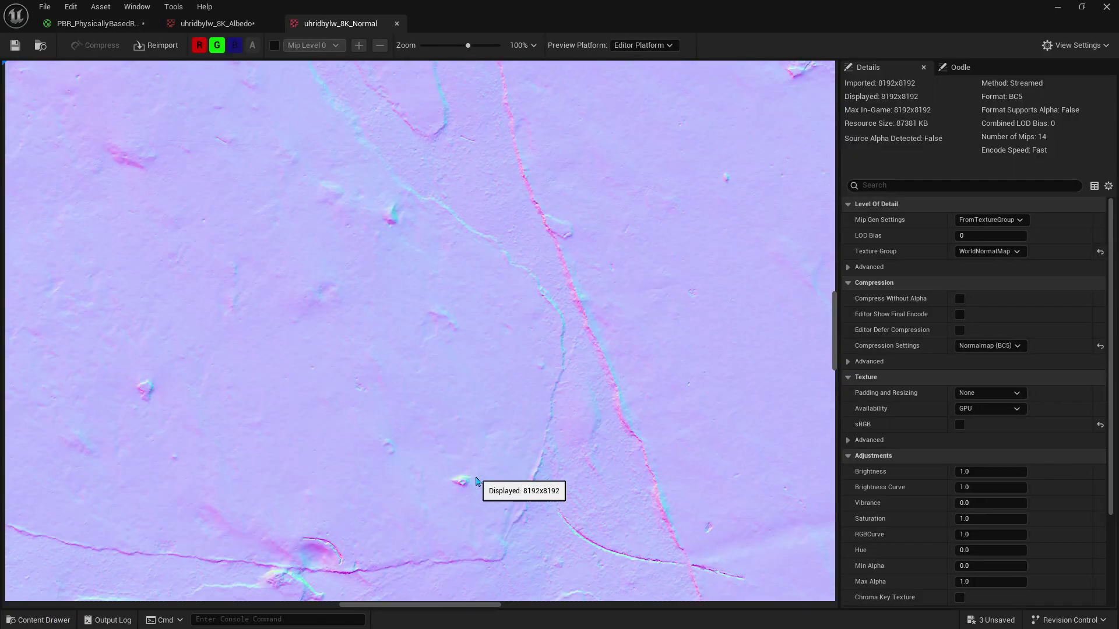
{"action": "scroll", "coordinate": [476, 481], "scroll_direction": "down", "scroll_amount": 5}
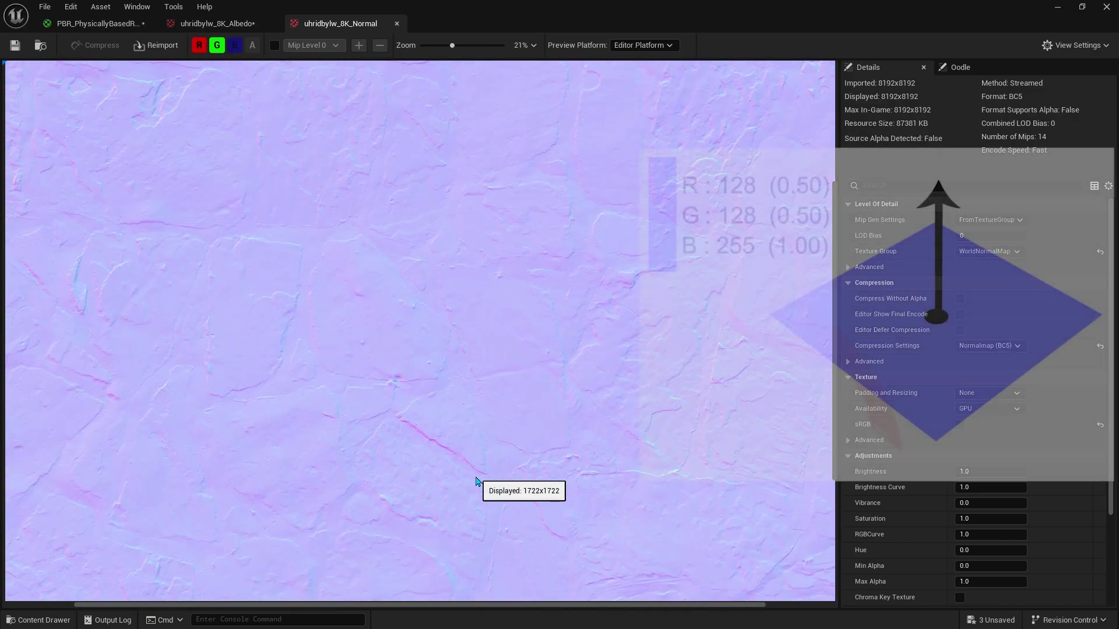
{"action": "left_click_drag", "start_coordinate": [483, 449], "coordinate": [514, 325]}
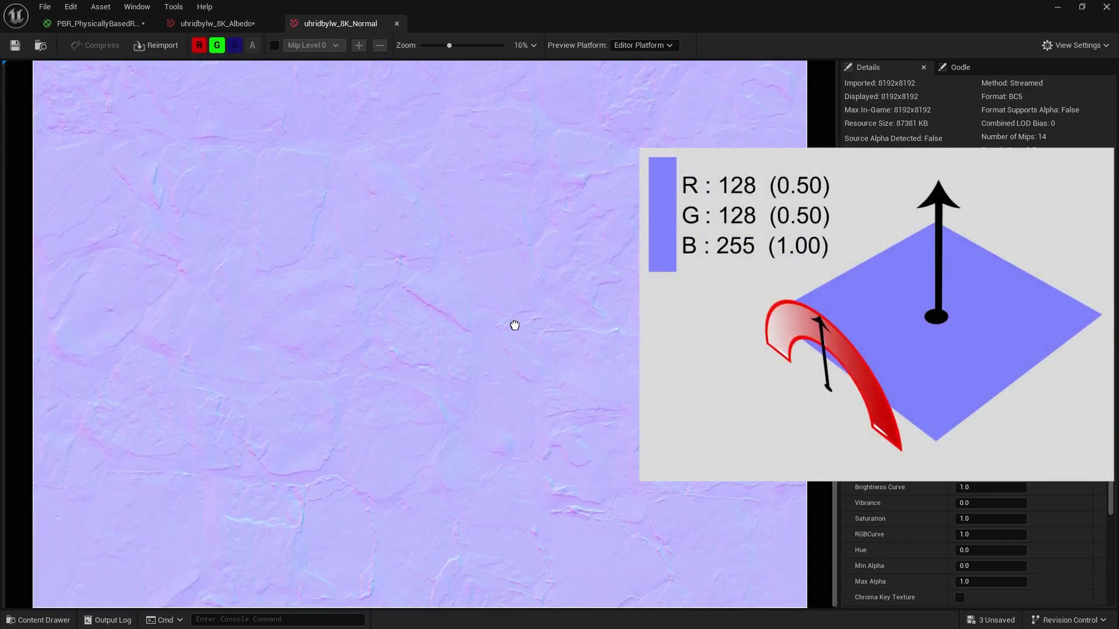
{"action": "scroll", "coordinate": [262, 525], "scroll_direction": "up", "scroll_amount": 3}
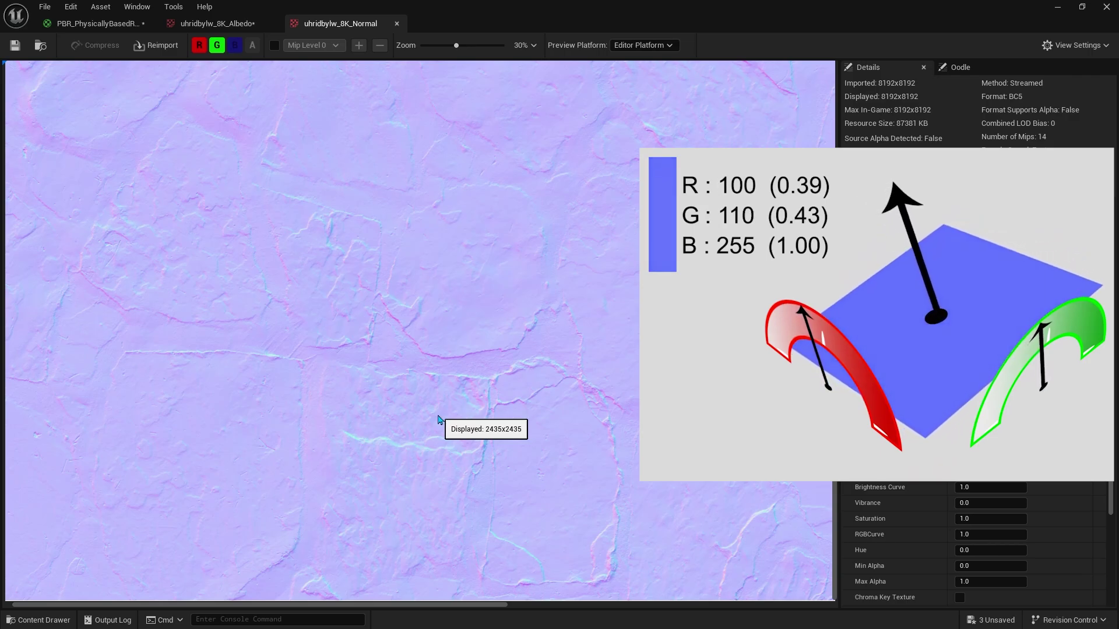
{"action": "scroll", "coordinate": [449, 422], "scroll_direction": "down", "scroll_amount": 4}
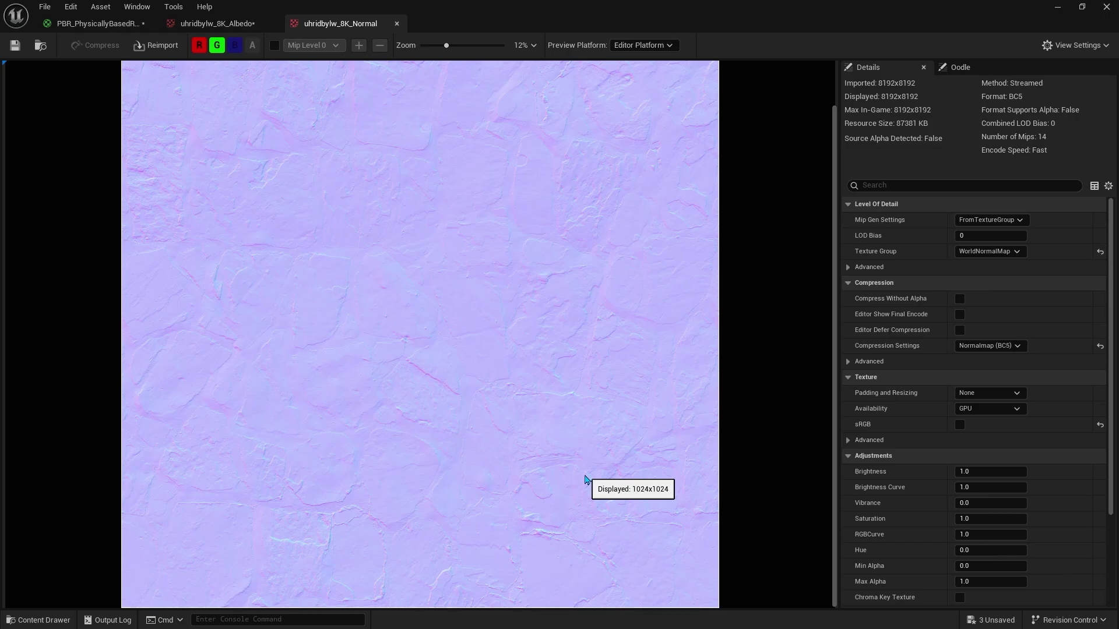
{"action": "left_click", "coordinate": [99, 25]}
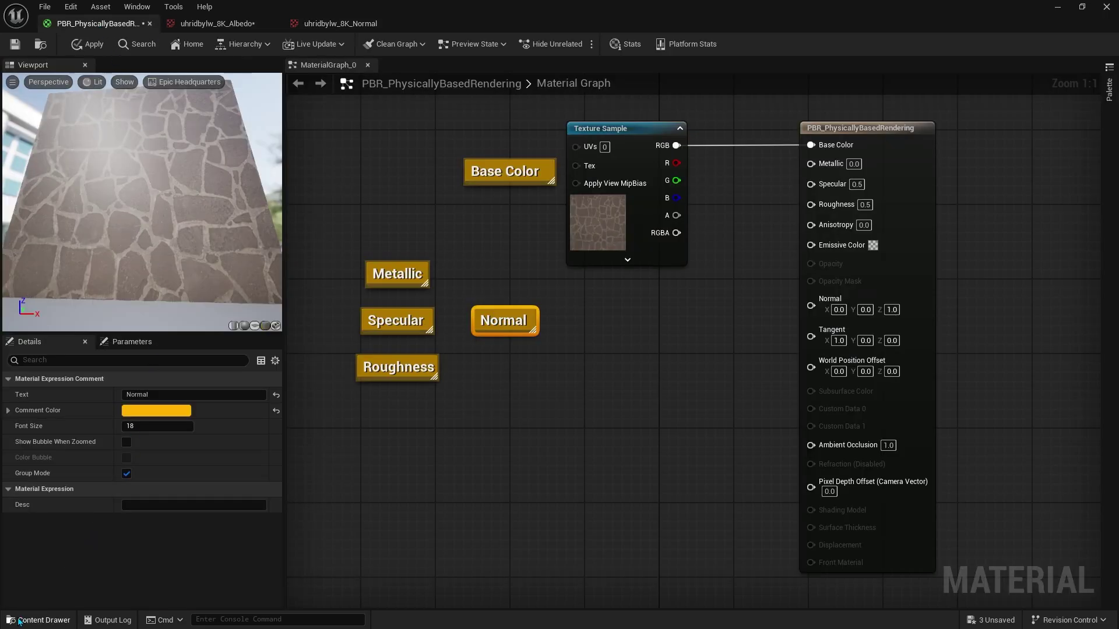
- Drag uhridbylw_8K_Normal into the graph and connect its RGB to the Normal input
{"action": "left_click", "coordinate": [38, 620]}
{"action": "mouse_move", "coordinate": [480, 428]}
{"action": "left_mouse_down"}
{"action": "mouse_move", "coordinate": [577, 303]}
{"action": "mouse_move", "coordinate": [569, 285]}
{"action": "left_mouse_up"}
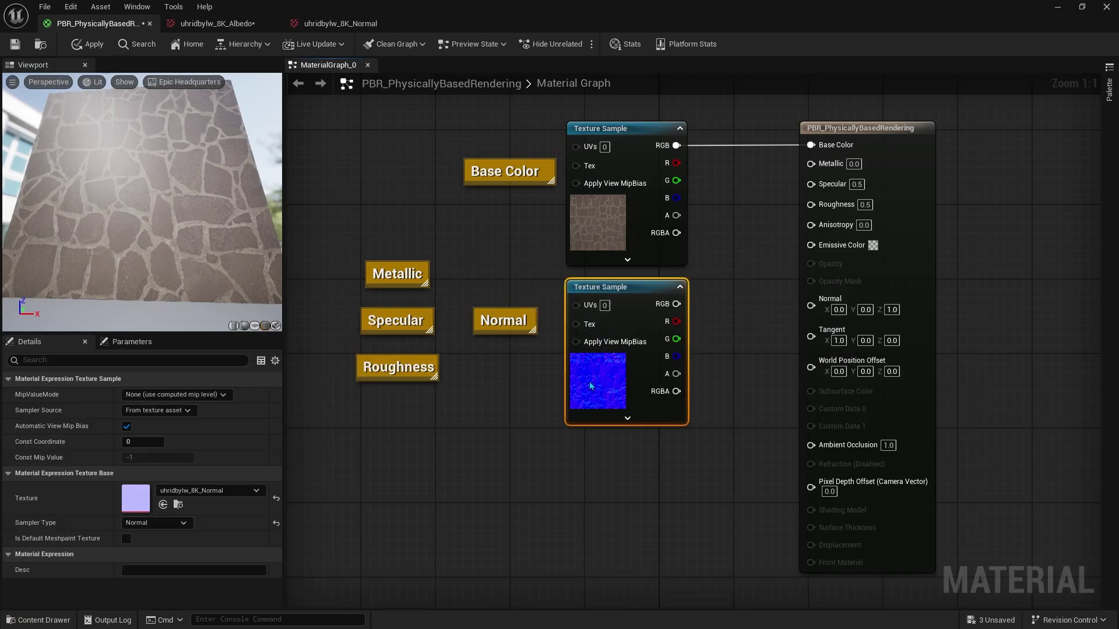
{"action": "left_click_drag", "start_coordinate": [676, 303], "coordinate": [811, 306]}
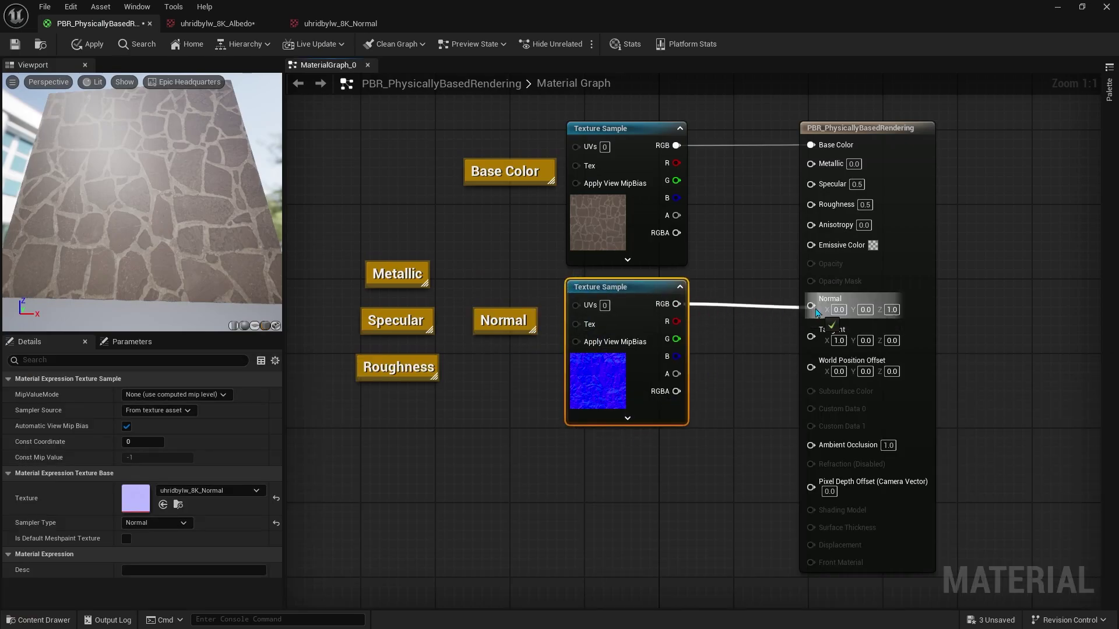
- Orbit the preview, compare shading with the normal map disconnected and reconnected, and move the Specular label
{"action": "left_click_drag", "start_coordinate": [259, 305], "coordinate": [118, 206]}
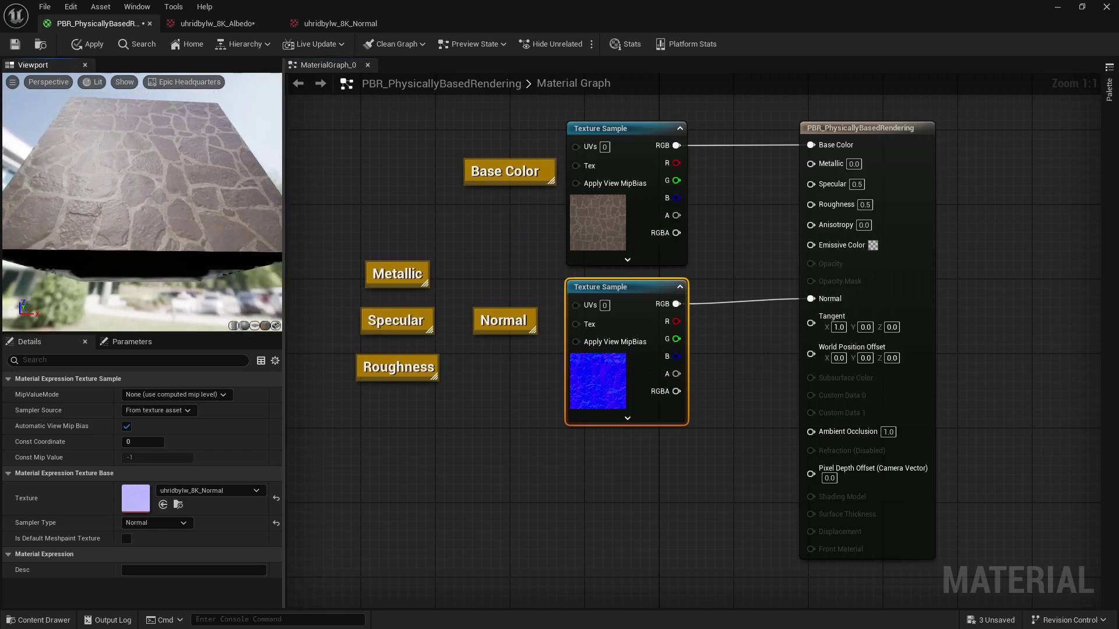
{"action": "right_click_drag", "start_coordinate": [118, 207], "coordinate": [123, 175]}
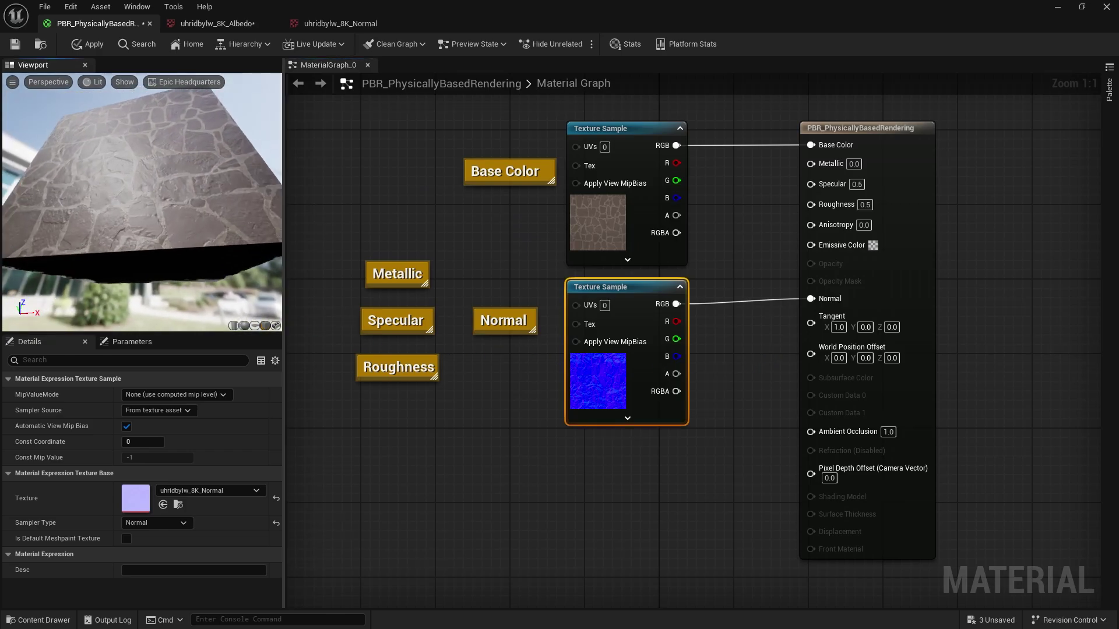
{"action": "left_click_drag", "start_coordinate": [116, 202], "coordinate": [233, 157]}
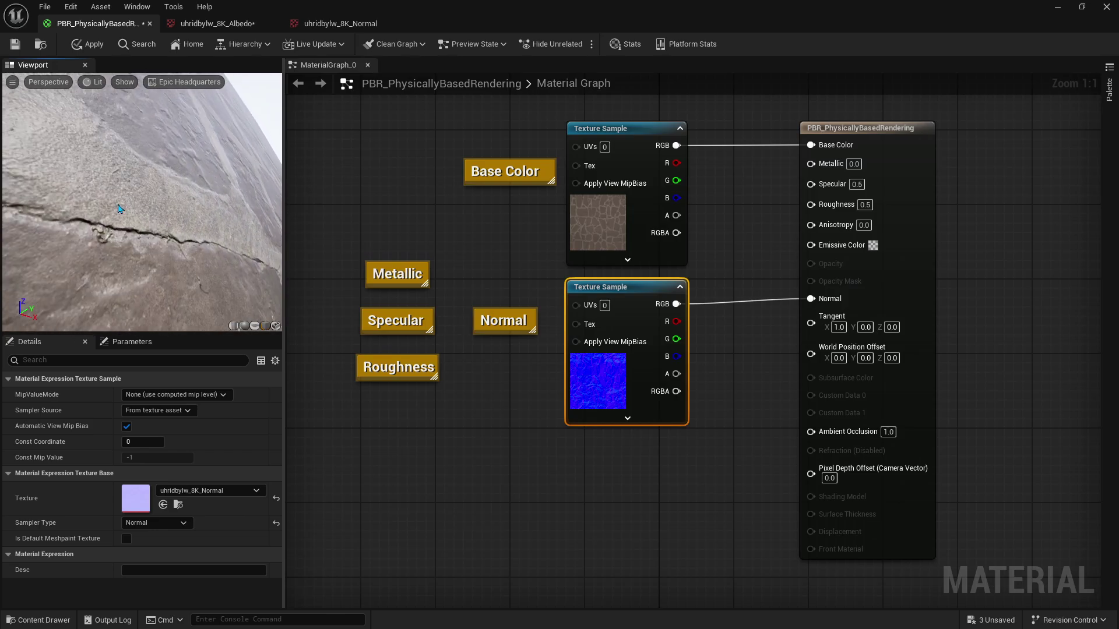
{"action": "left_click", "coordinate": [677, 305], "text": "alt"}
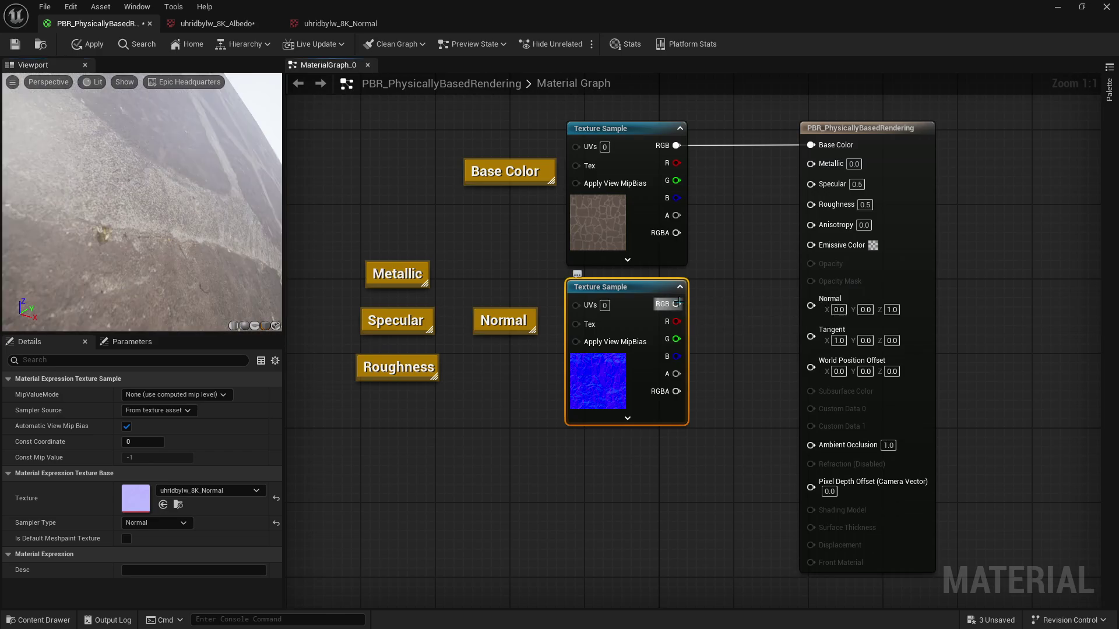
{"action": "left_click_drag", "start_coordinate": [678, 303], "coordinate": [802, 310]}
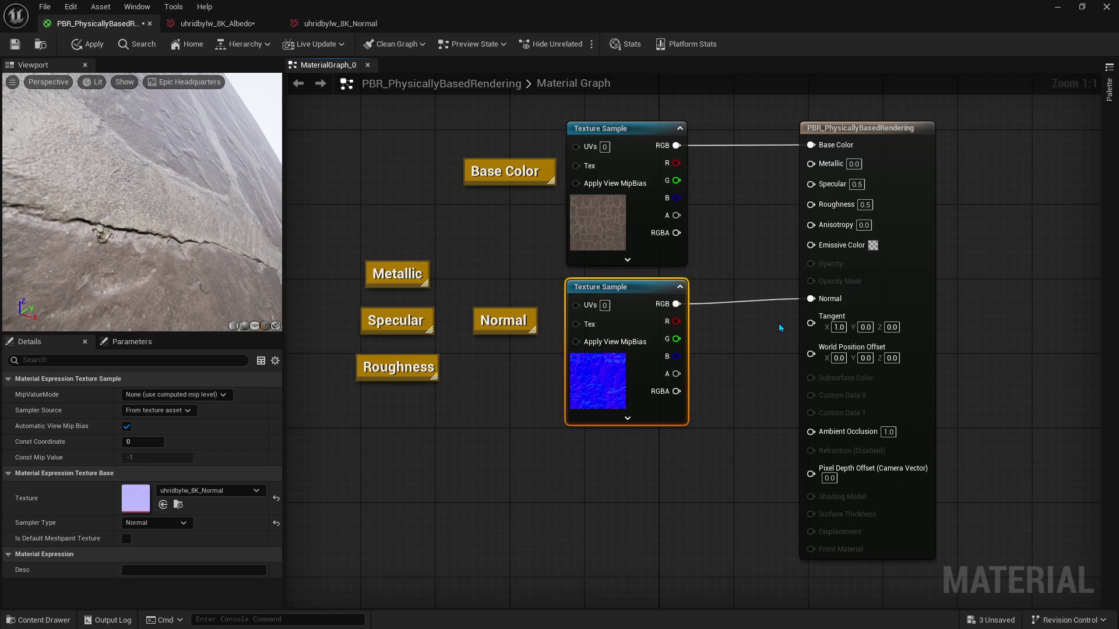
{"action": "left_click_drag", "start_coordinate": [394, 323], "coordinate": [494, 511]}
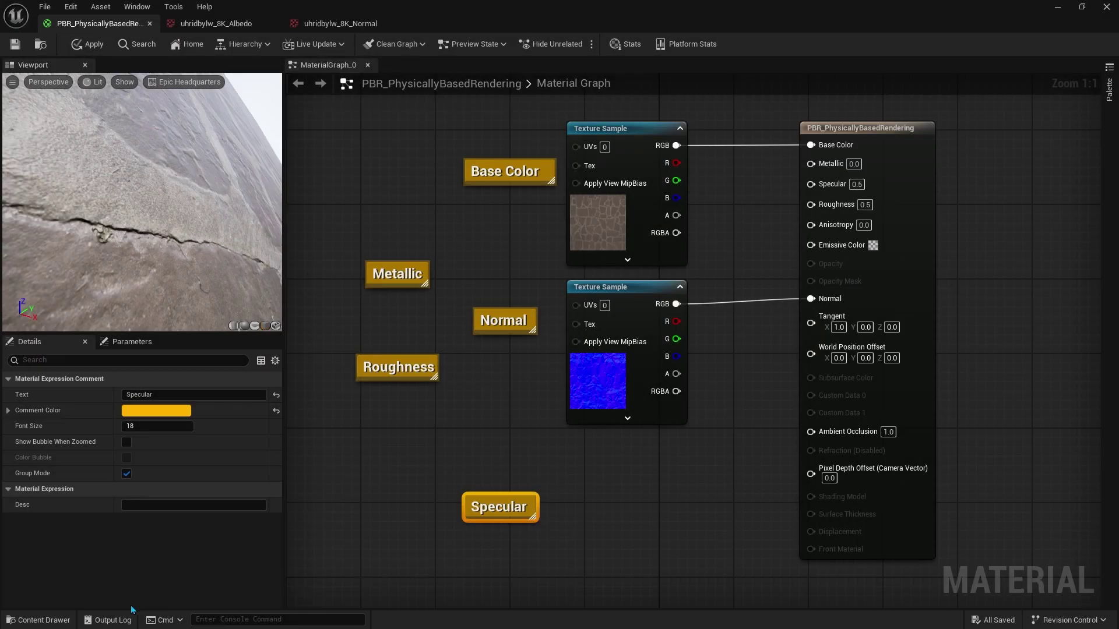
- Show the Flagstone_Floor_4x4_M_00 texture folder in the Content Drawer
{"action": "left_click", "coordinate": [52, 622]}
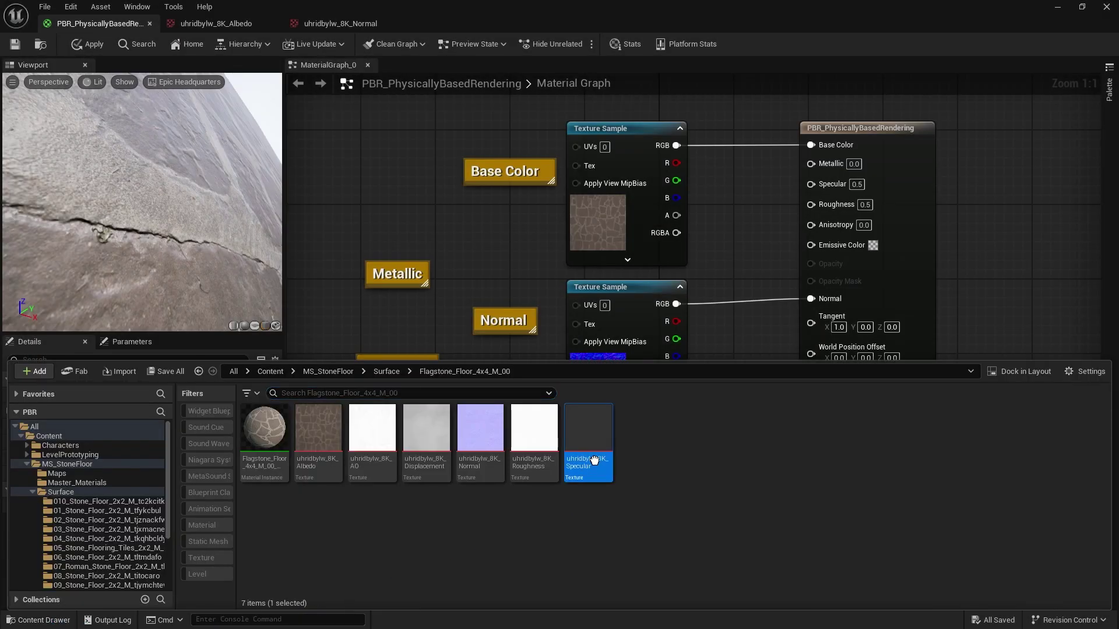
- Add uhridbylw_8K_Specular beside its label, inspect it in its own editor, then return to the PBR graph
{"action": "mouse_move", "coordinate": [593, 460]}
{"action": "left_mouse_down"}
{"action": "mouse_move", "coordinate": [512, 221]}
{"action": "mouse_move", "coordinate": [499, 241]}
{"action": "left_mouse_up"}
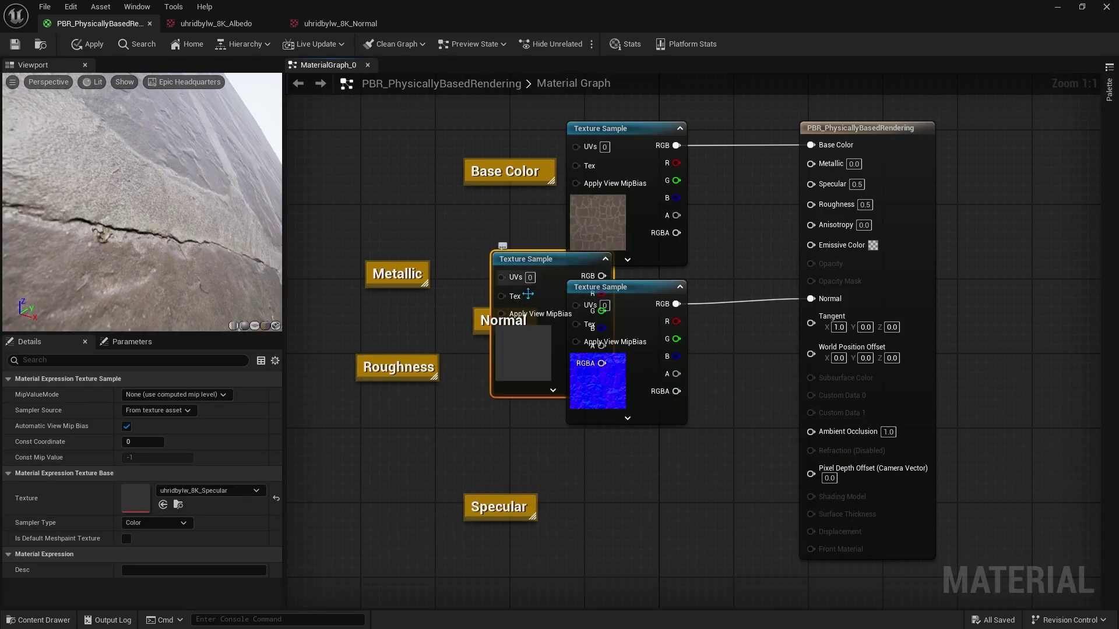
{"action": "left_click_drag", "start_coordinate": [525, 365], "coordinate": [599, 554]}
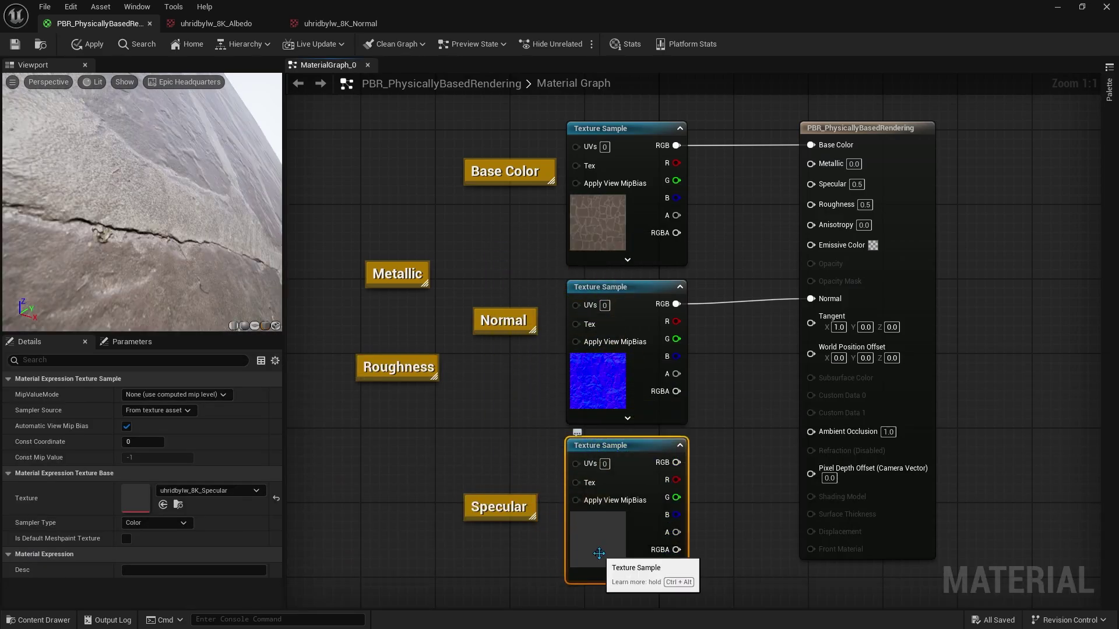
{"action": "double_click", "coordinate": [130, 508]}
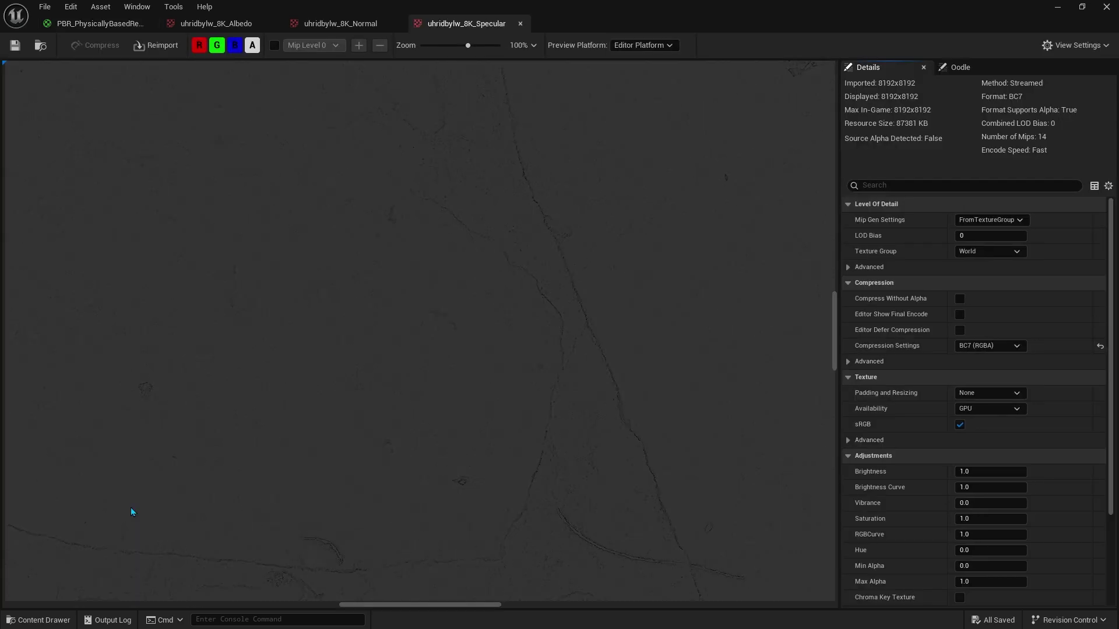
{"action": "left_click_drag", "start_coordinate": [130, 509], "coordinate": [343, 499]}
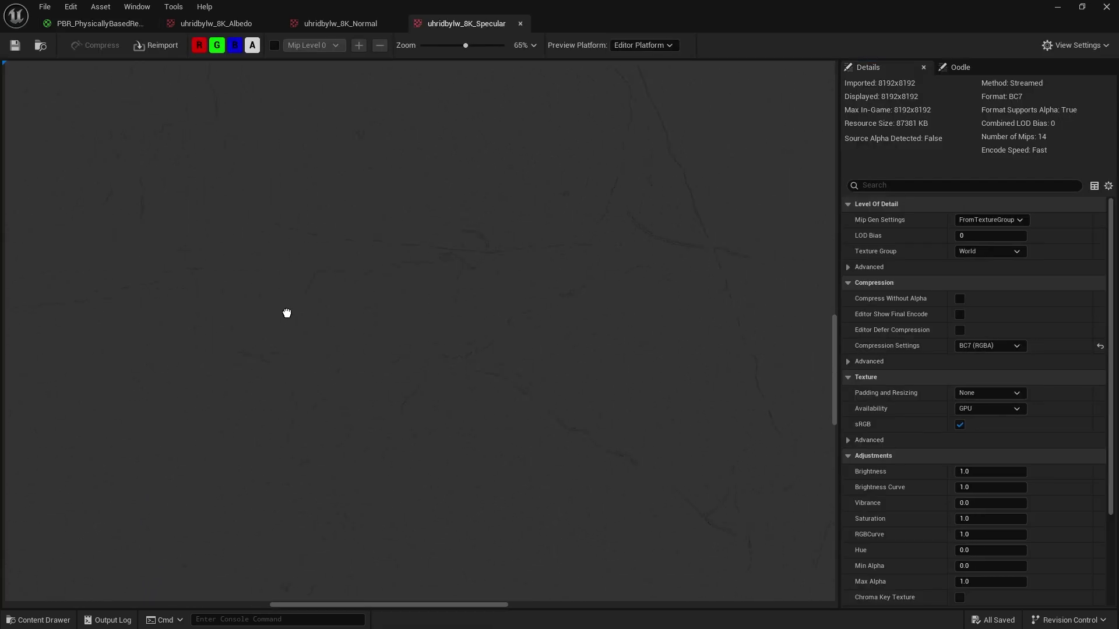
{"action": "scroll", "coordinate": [502, 357], "scroll_direction": "up", "scroll_amount": 5}
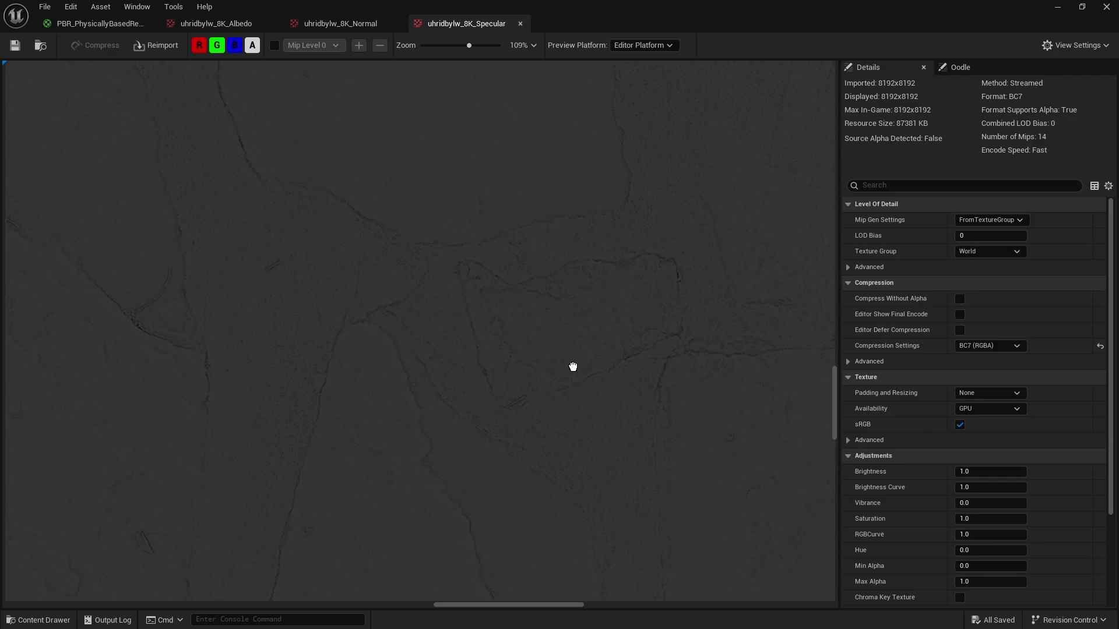
{"action": "left_click_drag", "start_coordinate": [522, 368], "coordinate": [667, 390]}
{"action": "scroll", "coordinate": [656, 412], "scroll_direction": "down", "scroll_amount": 3}
{"action": "scroll", "coordinate": [521, 362], "scroll_direction": "down", "scroll_amount": 4}
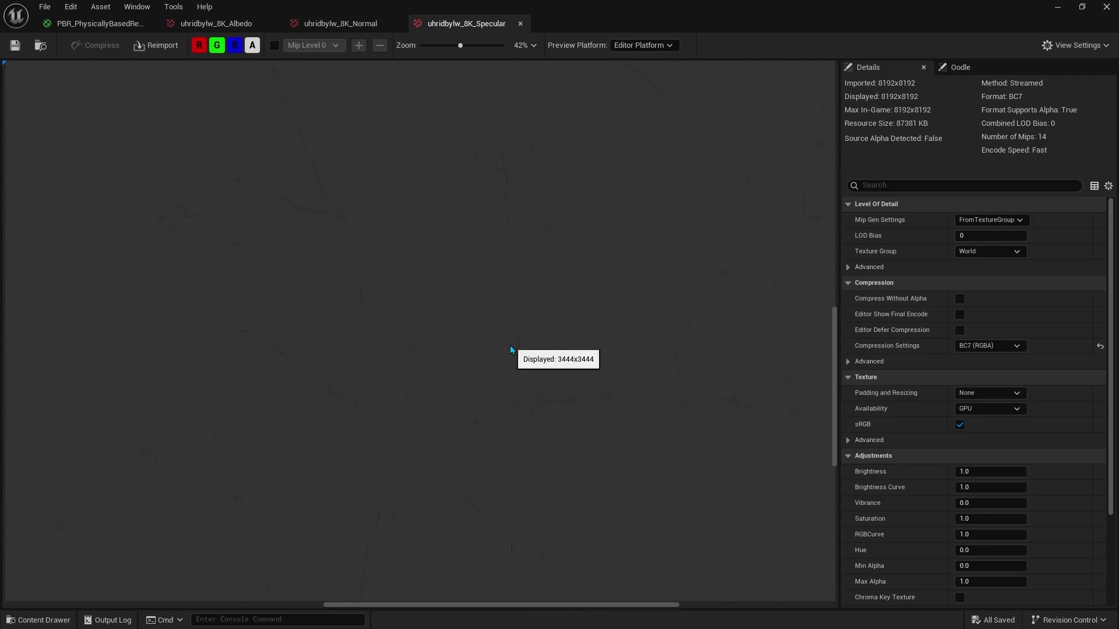
{"action": "left_click", "coordinate": [120, 23]}
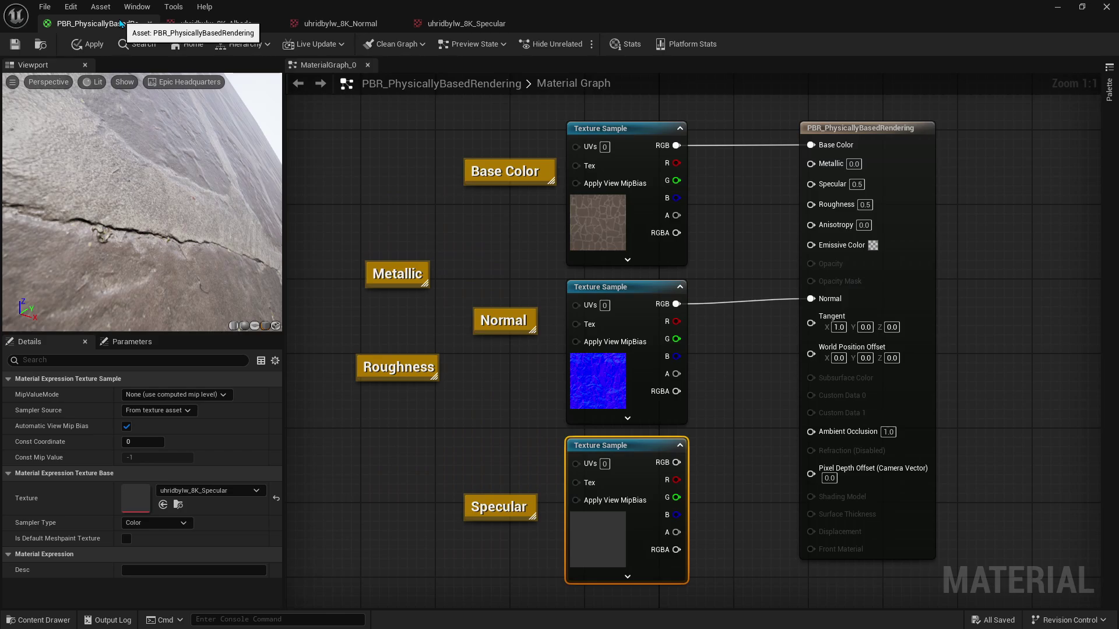
{"action": "mouse_move", "coordinate": [843, 191]}
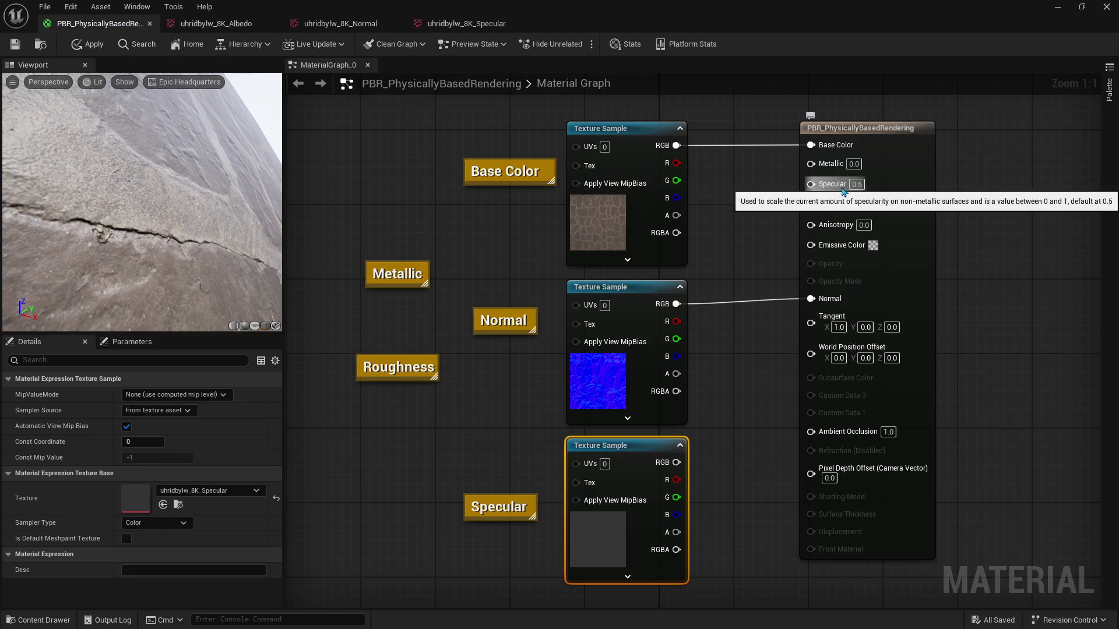
{"action": "left_click", "coordinate": [856, 184]}
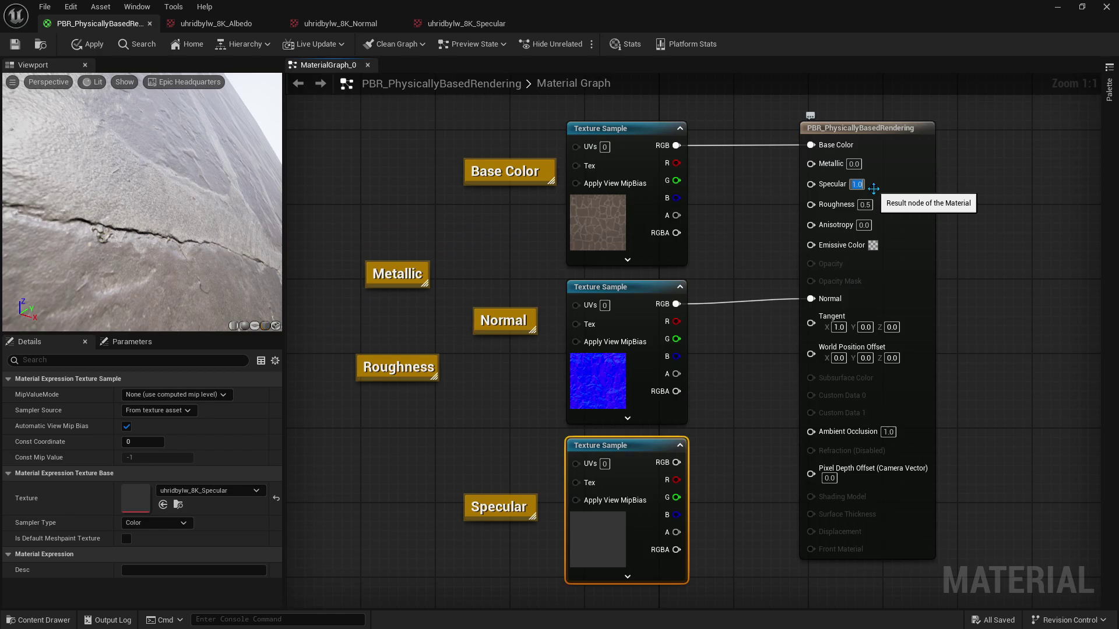
{"action": "type", "text": "0.5"}
{"action": "key", "text": "Return"}
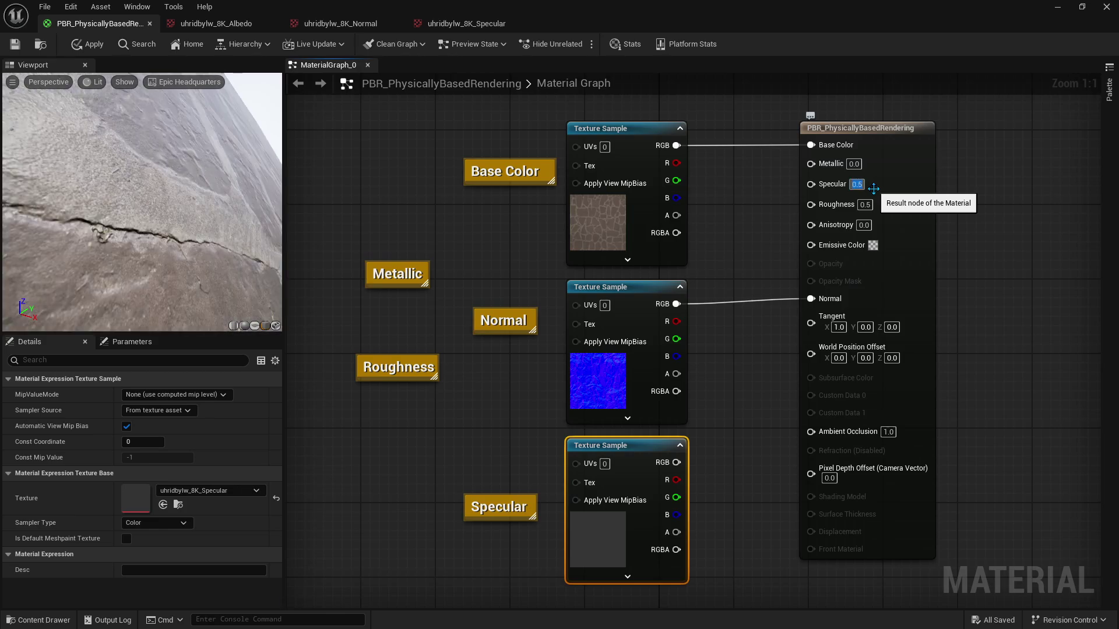
{"action": "type", "text": "0"}
{"action": "key", "text": "Return"}
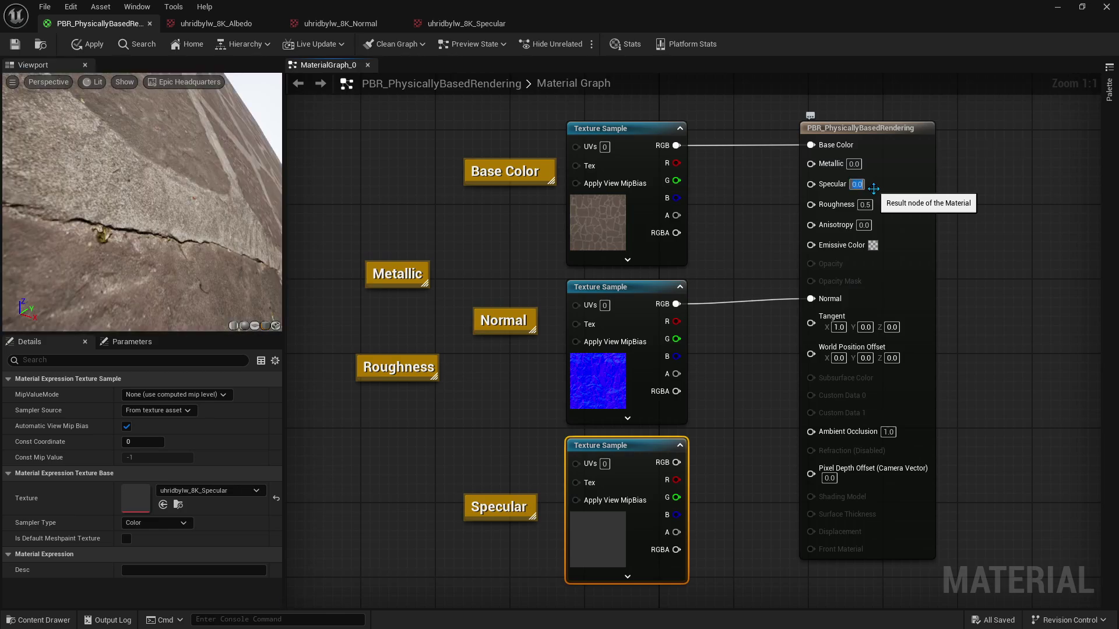
{"action": "type", "text": "1"}
{"action": "key", "text": "Return"}
{"action": "type", "text": "0"}
{"action": "key", "text": "Return"}
{"action": "type", "text": "0.5"}
{"action": "key", "text": "Return"}
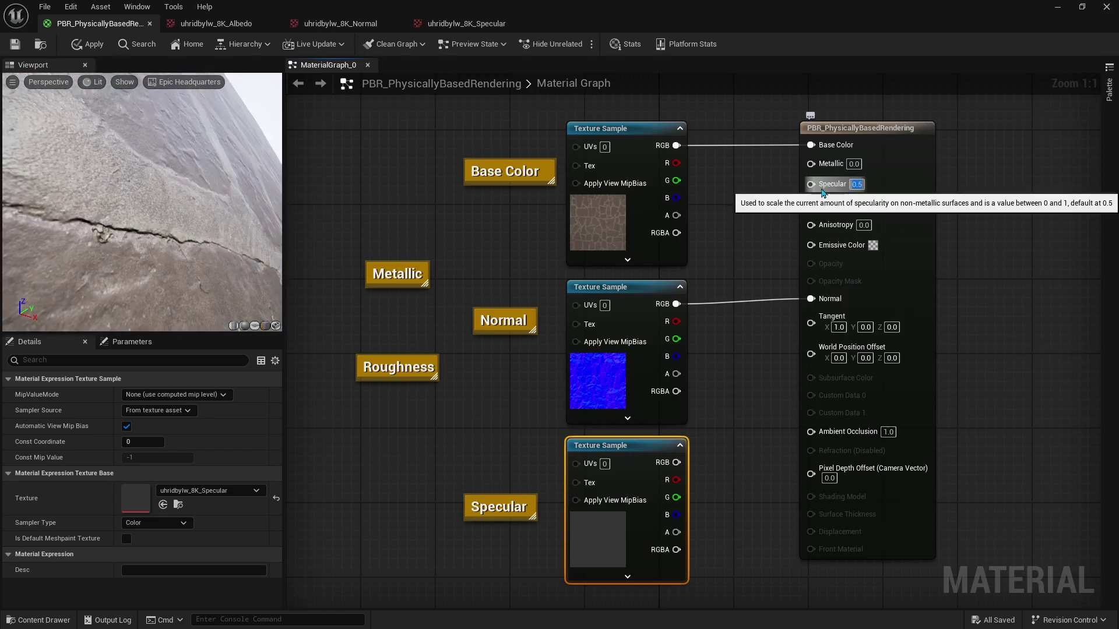
{"action": "right_click", "coordinate": [819, 186]}
{"action": "left_click", "coordinate": [869, 225]}
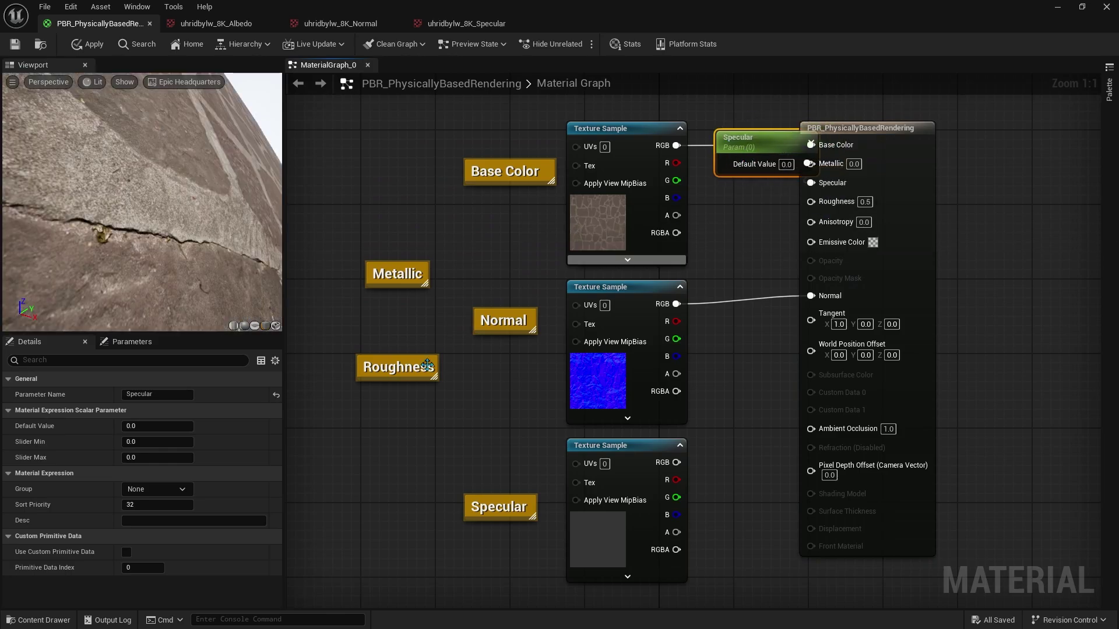
{"action": "mouse_move", "coordinate": [142, 426]}
{"action": "left_mouse_down"}
{"action": "mouse_move", "coordinate": [182, 424]}
{"action": "mouse_move", "coordinate": [144, 426]}
{"action": "mouse_move", "coordinate": [426, 346]}
{"action": "left_mouse_up"}
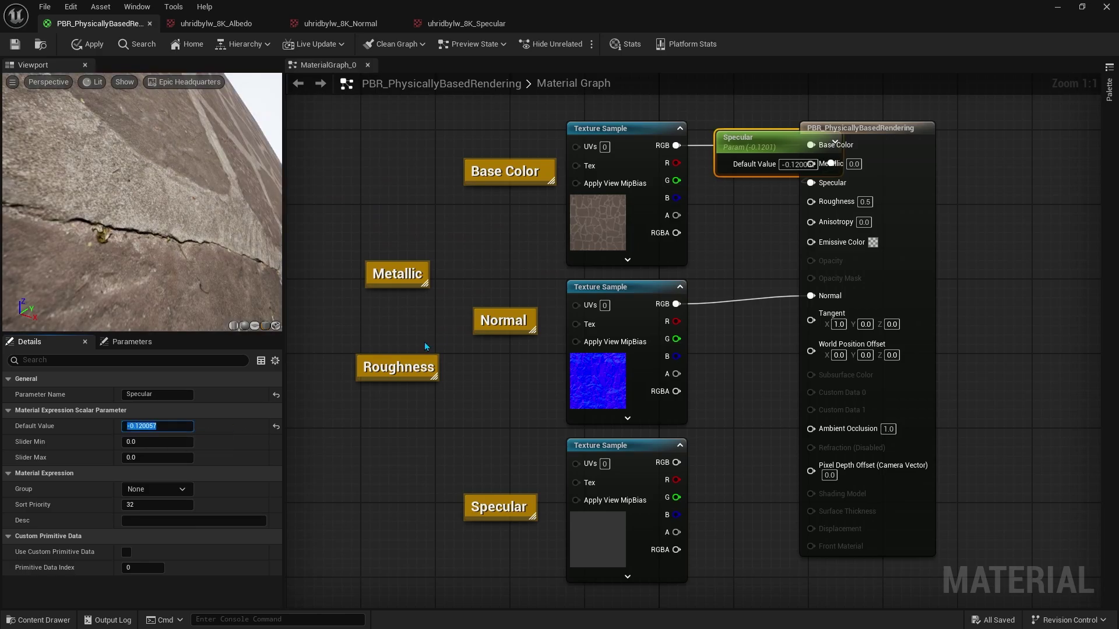
{"action": "left_click", "coordinate": [758, 146]}
{"action": "key", "text": "Delete"}
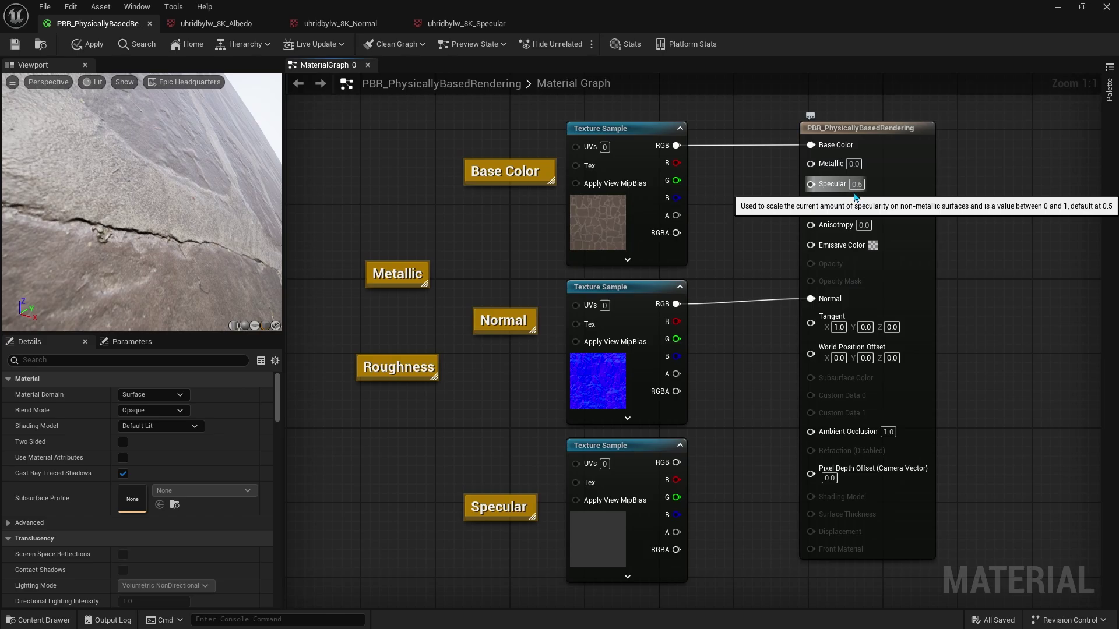
- Wire the uhridbylw_8K_Specular sample's RGB output into Specular and orbit the preview to check it
{"action": "left_click_drag", "start_coordinate": [212, 203], "coordinate": [127, 202]}
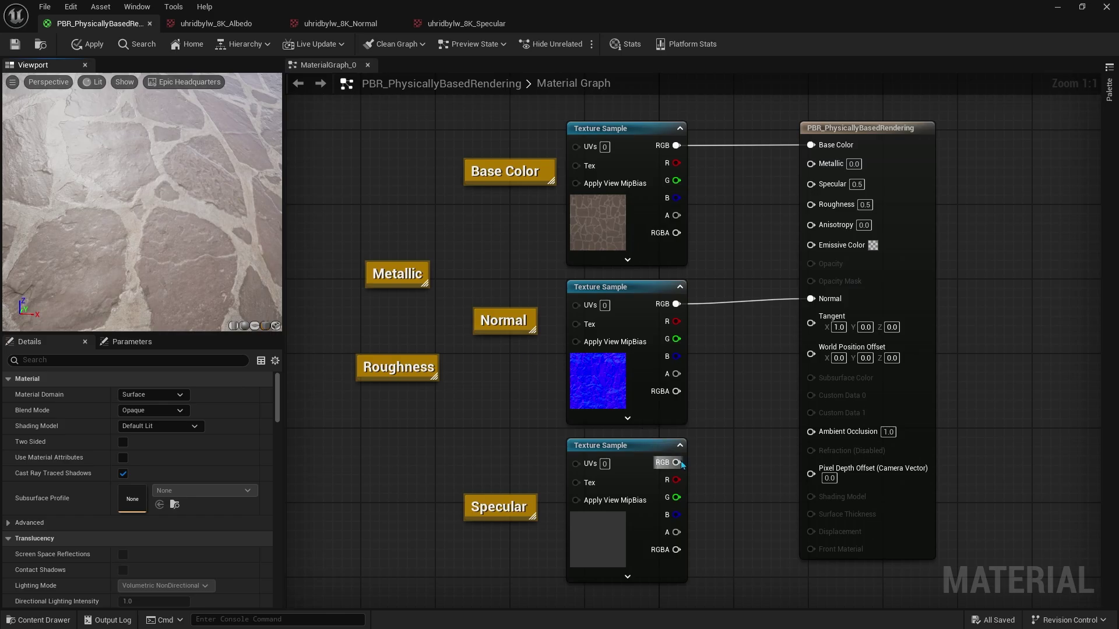
{"action": "left_click_drag", "start_coordinate": [683, 464], "coordinate": [810, 184]}
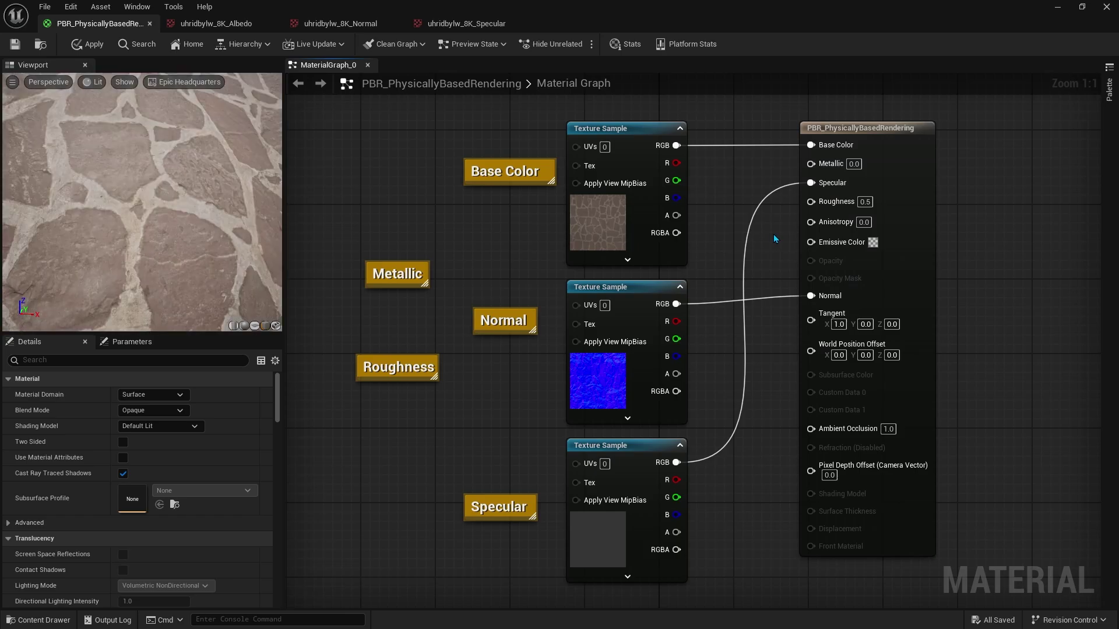
{"action": "mouse_move", "coordinate": [140, 204]}
{"action": "left_mouse_down"}
{"action": "mouse_move", "coordinate": [140, 146]}
{"action": "mouse_move", "coordinate": [140, 233]}
{"action": "mouse_move", "coordinate": [140, 174]}
{"action": "left_mouse_up"}
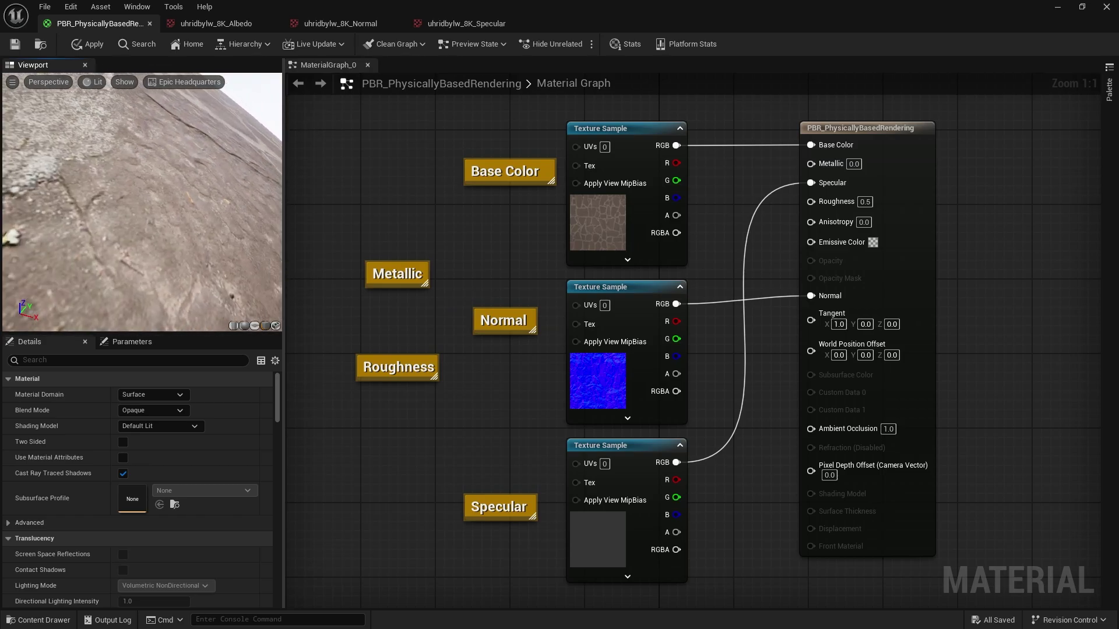
{"action": "left_click_drag", "start_coordinate": [203, 265], "coordinate": [202, 265]}
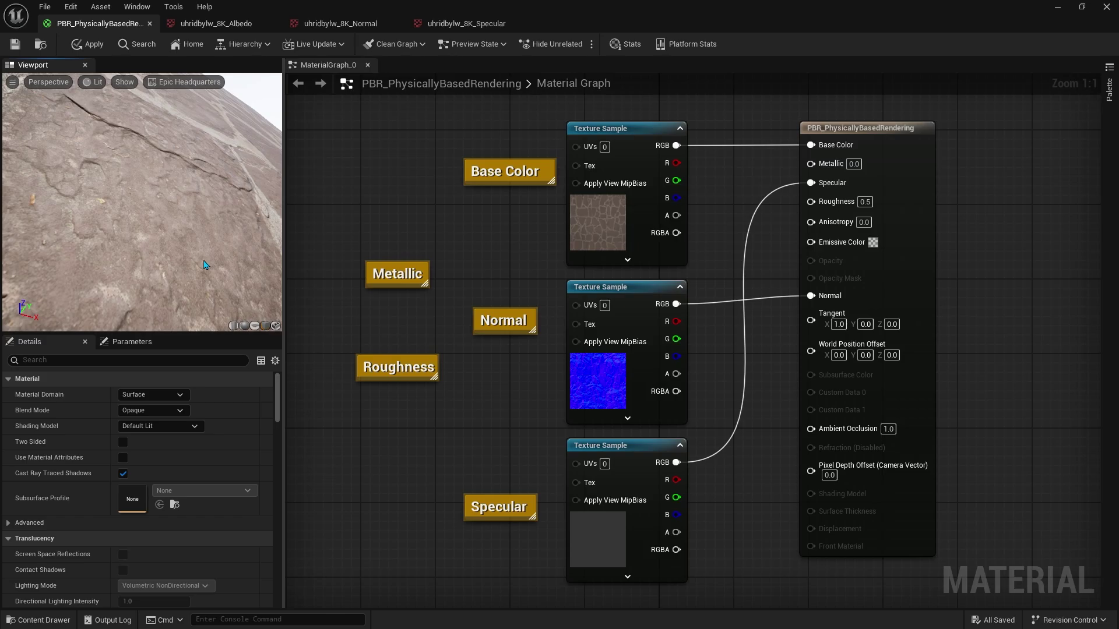
{"action": "scroll", "coordinate": [448, 411], "scroll_direction": "down", "scroll_amount": 2}
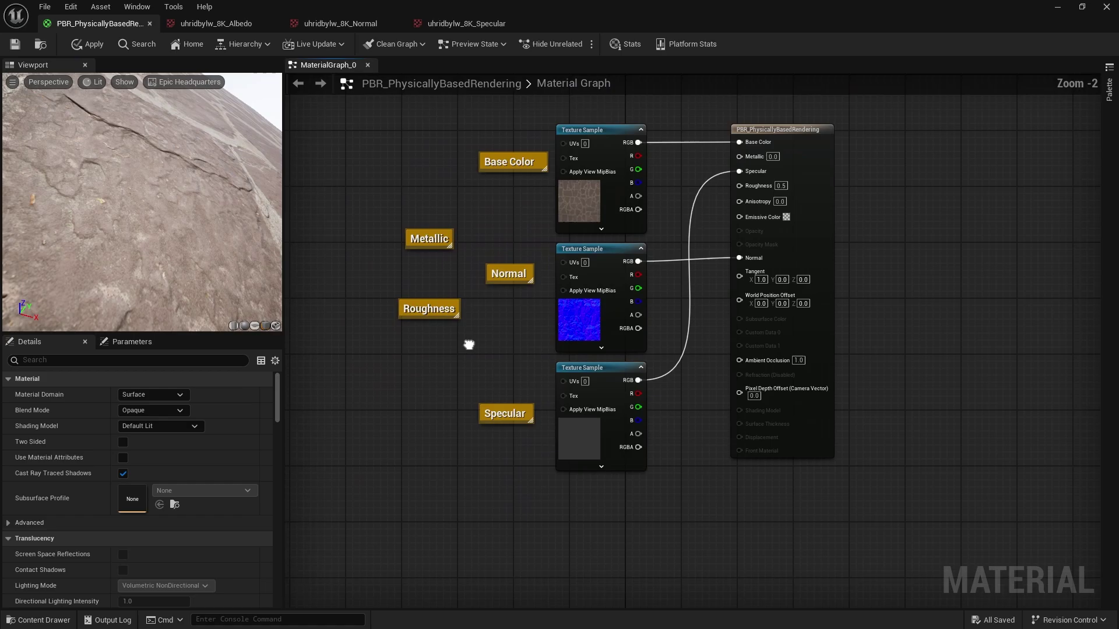
- Move the Roughness comment down and add a uhridbylw_8K_Roughness texture sample below the Specular sample
{"action": "right_click_drag", "start_coordinate": [467, 342], "coordinate": [487, 331]}
{"action": "mouse_move", "coordinate": [461, 302]}
{"action": "left_mouse_down"}
{"action": "mouse_move", "coordinate": [541, 531]}
{"action": "mouse_move", "coordinate": [532, 523]}
{"action": "left_mouse_up"}
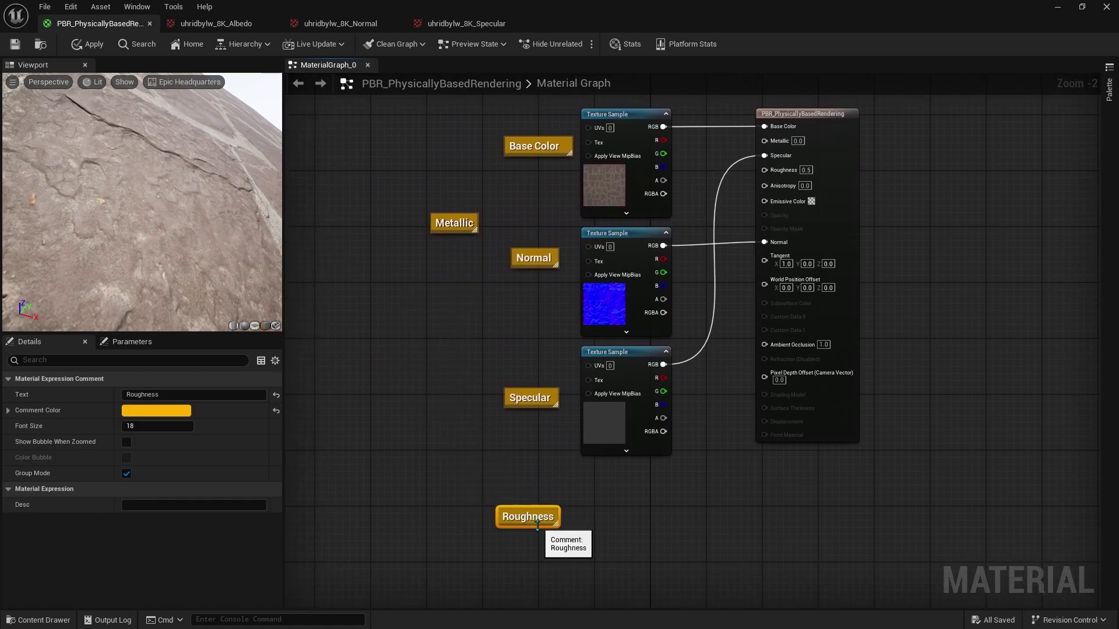
{"action": "left_click", "coordinate": [38, 620]}
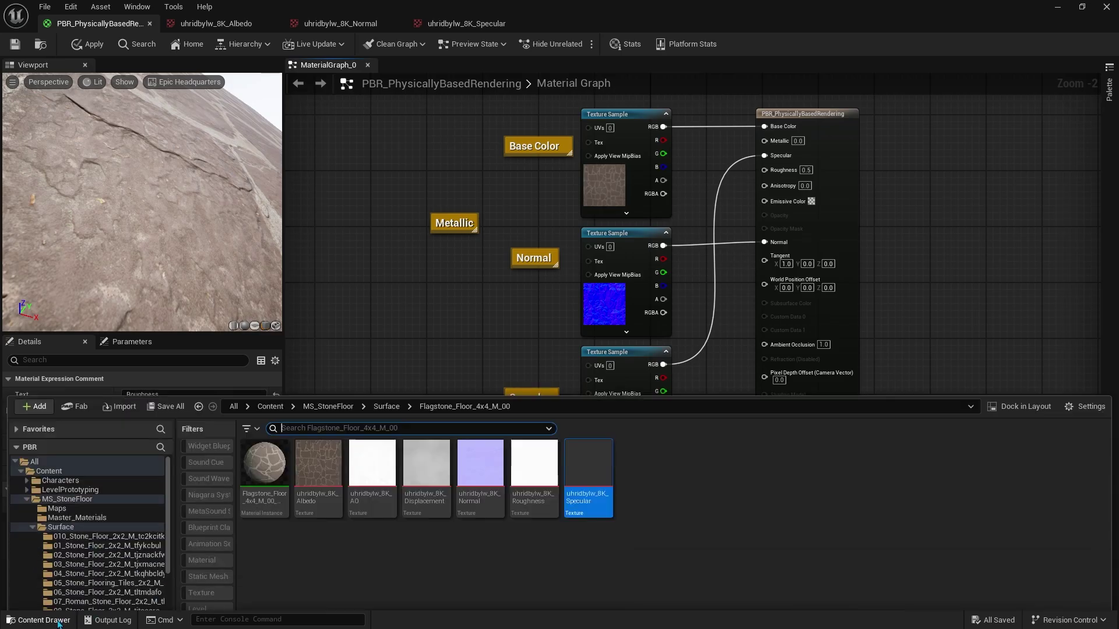
{"action": "left_click_drag", "start_coordinate": [534, 428], "coordinate": [408, 341]}
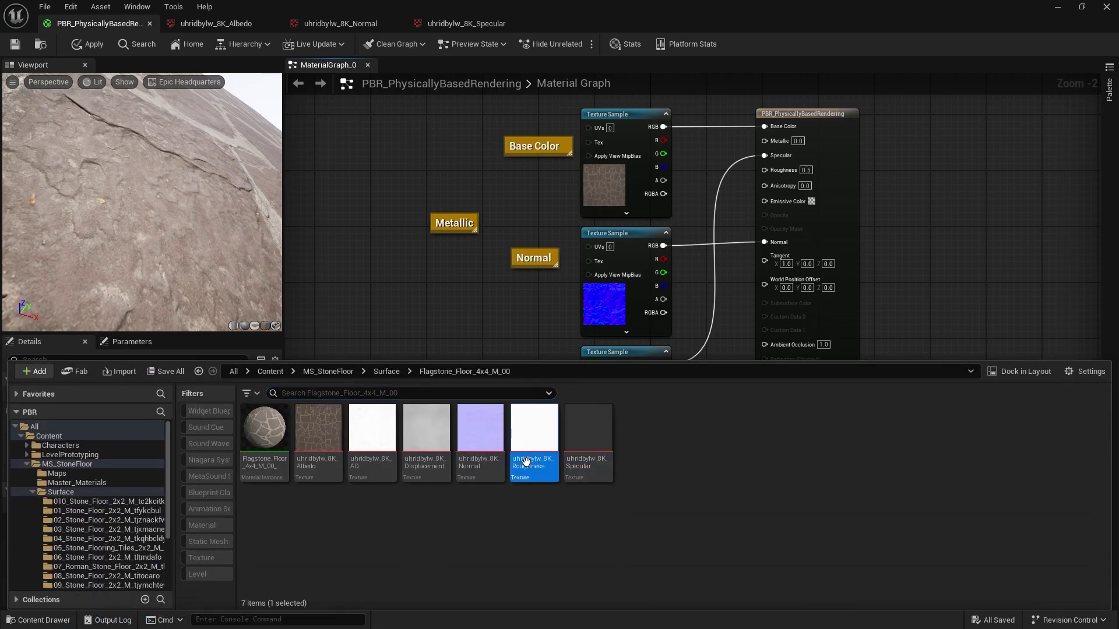
{"action": "left_click_drag", "start_coordinate": [454, 421], "coordinate": [637, 553]}
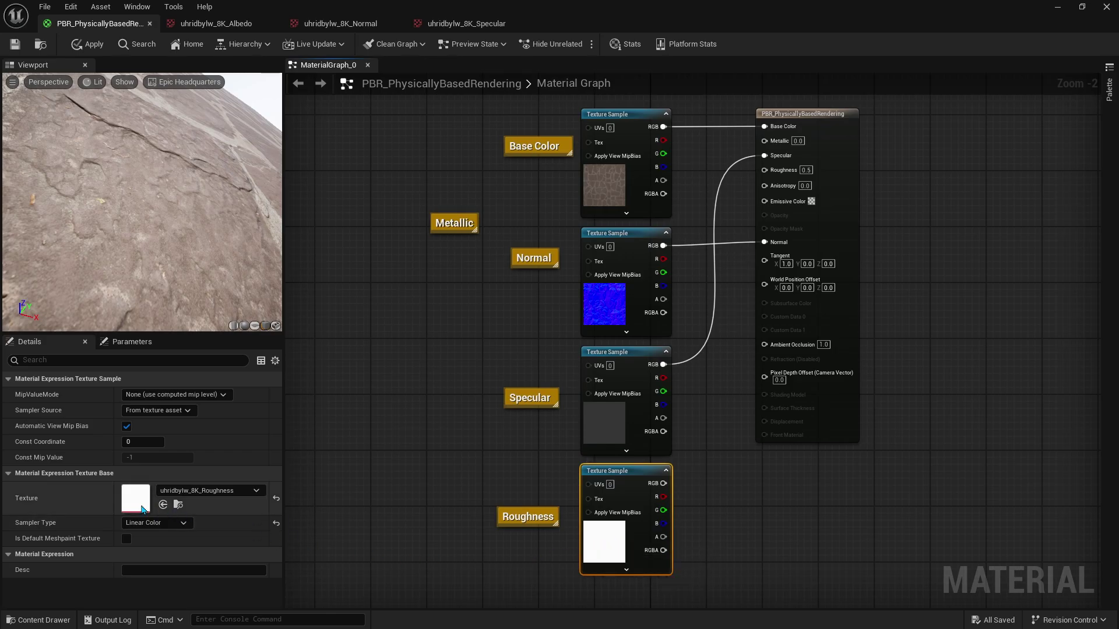
- Inspect the uhridbylw_8K_Roughness texture in its own viewer, then return to the material graph
{"action": "double_click", "coordinate": [141, 510]}
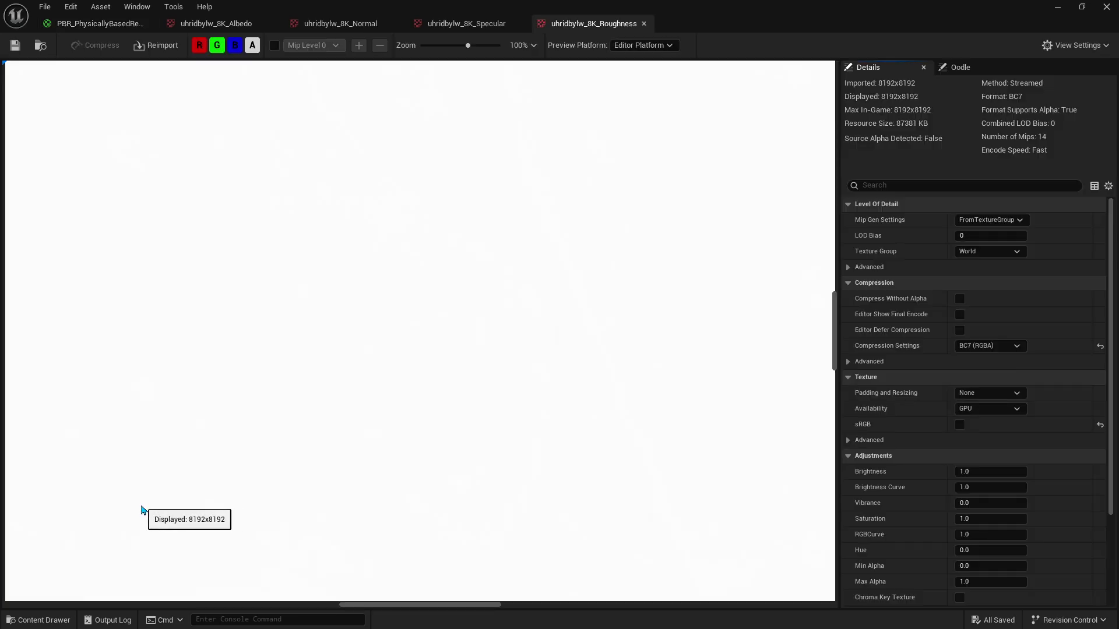
{"action": "scroll", "coordinate": [142, 510], "scroll_direction": "down", "scroll_amount": 3}
{"action": "scroll", "coordinate": [145, 509], "scroll_direction": "down", "scroll_amount": 3}
{"action": "scroll", "coordinate": [154, 508], "scroll_direction": "down", "scroll_amount": 3}
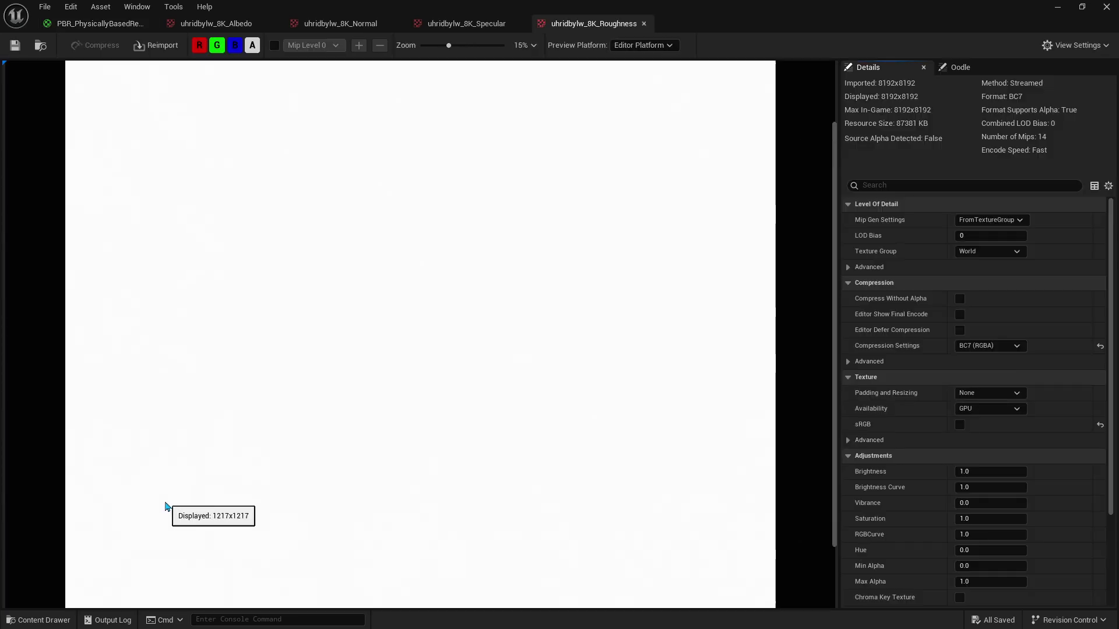
{"action": "scroll", "coordinate": [166, 507], "scroll_direction": "down", "scroll_amount": 3}
{"action": "scroll", "coordinate": [167, 508], "scroll_direction": "up", "scroll_amount": 3}
{"action": "scroll", "coordinate": [167, 508], "scroll_direction": "down", "scroll_amount": 1}
{"action": "scroll", "coordinate": [167, 508], "scroll_direction": "down", "scroll_amount": 1}
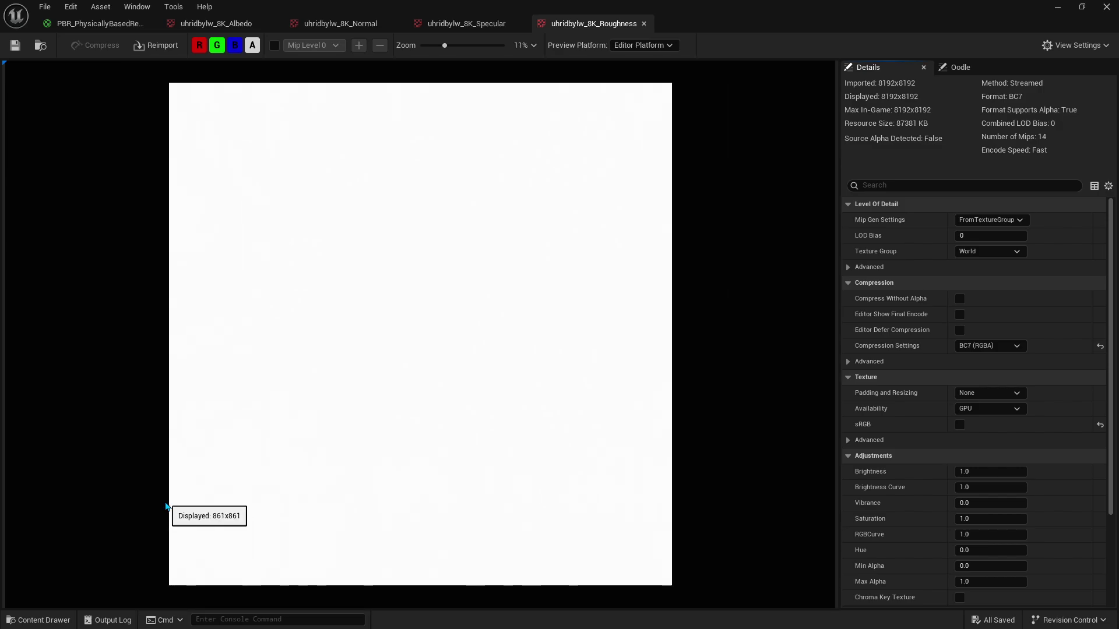
{"action": "left_click", "coordinate": [101, 23]}
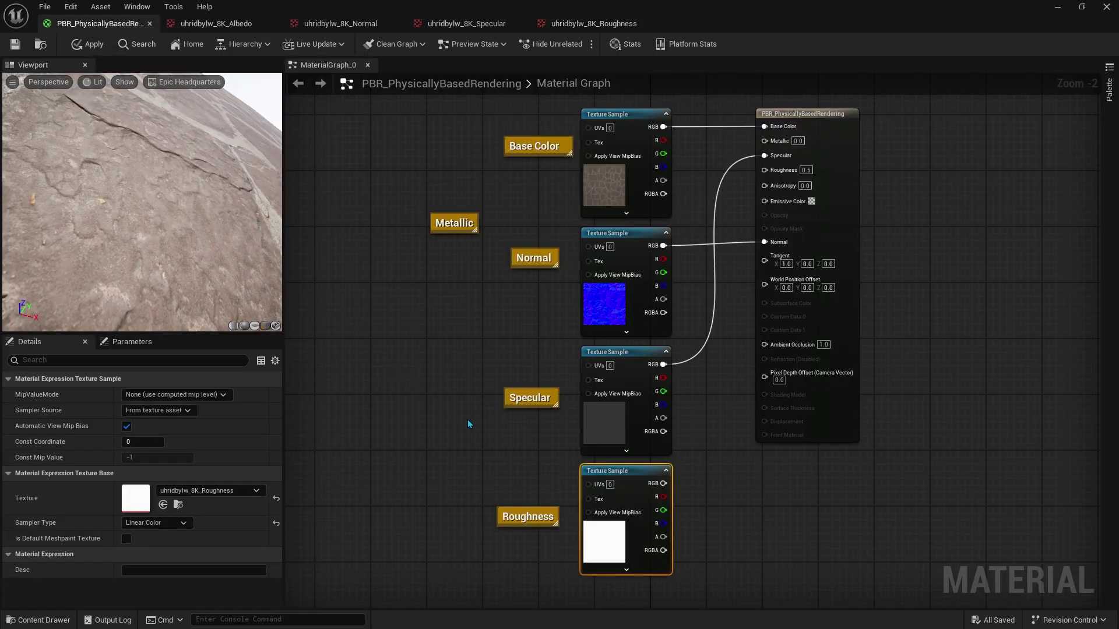
- Wire the Roughness texture into Roughness, trial a 0.0 constant instead, then reconnect the texture
{"action": "left_click_drag", "start_coordinate": [663, 483], "coordinate": [764, 171]}
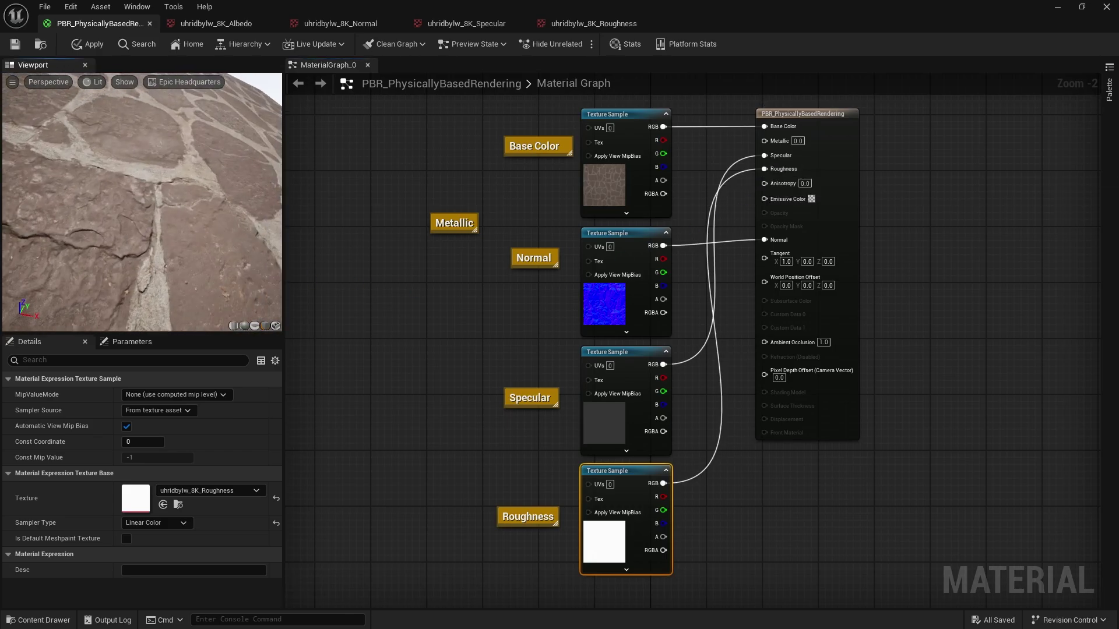
{"action": "left_click_drag", "start_coordinate": [215, 267], "coordinate": [217, 268]}
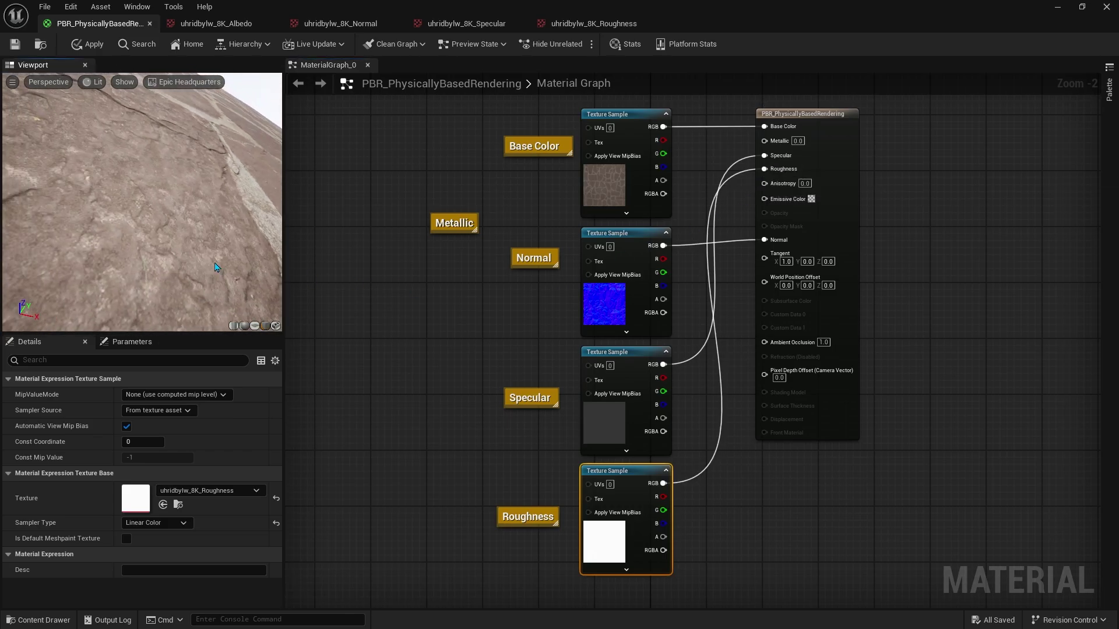
{"action": "left_click", "coordinate": [764, 170], "text": "alt"}
{"action": "left_click", "coordinate": [806, 170]}
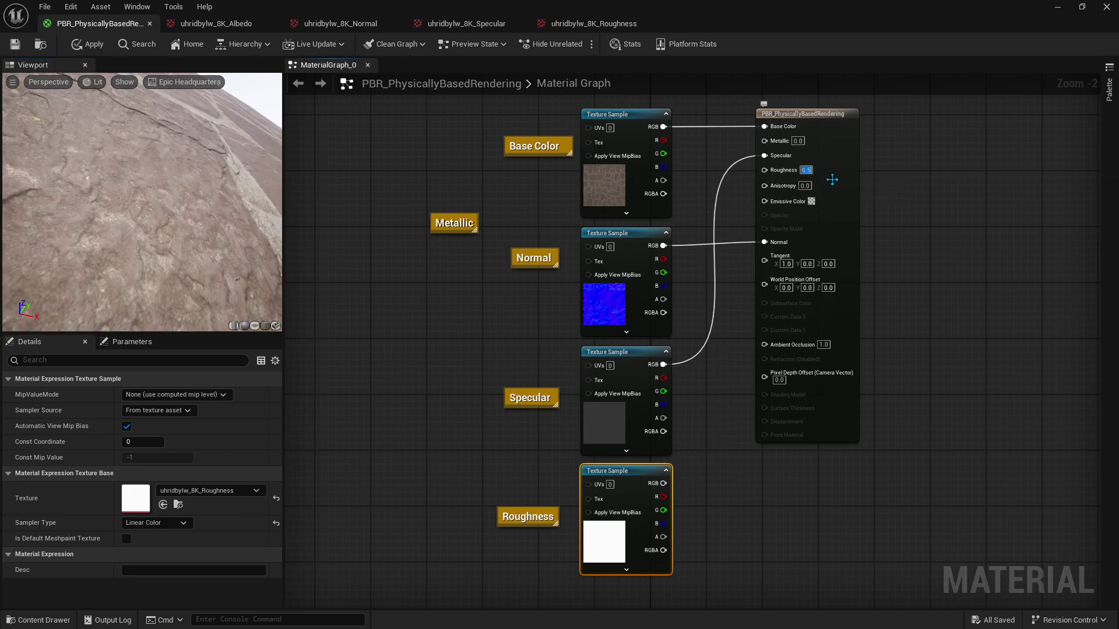
{"action": "type", "text": "0"}
{"action": "key", "text": "Return"}
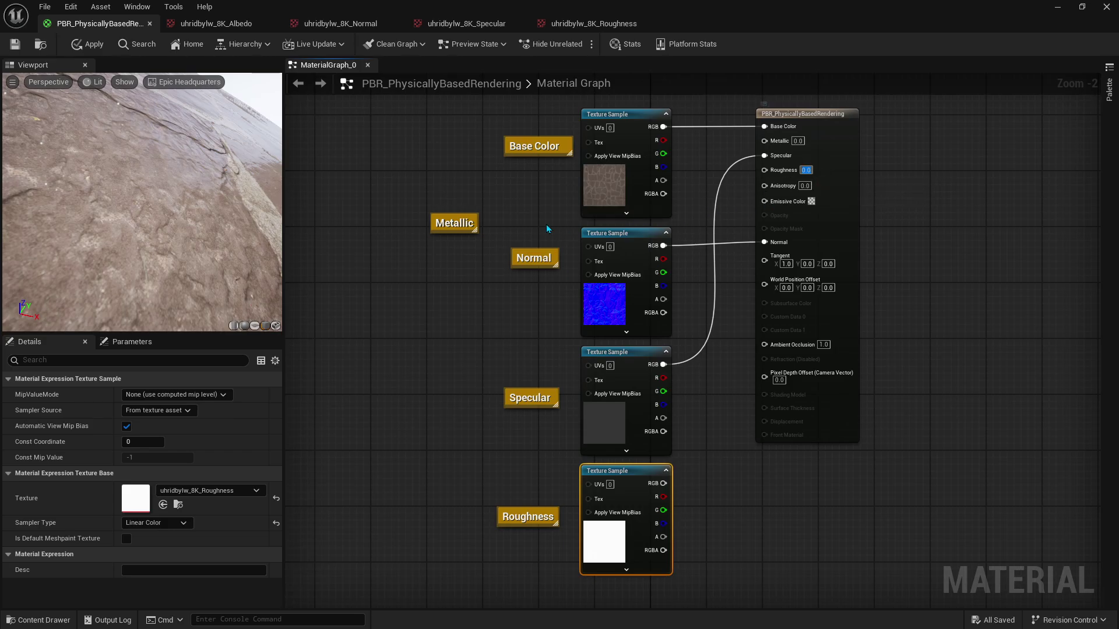
{"action": "mouse_move", "coordinate": [239, 238]}
{"action": "left_mouse_down"}
{"action": "mouse_move", "coordinate": [239, 193]}
{"action": "mouse_move", "coordinate": [233, 280]}
{"action": "mouse_move", "coordinate": [233, 268]}
{"action": "left_mouse_up"}
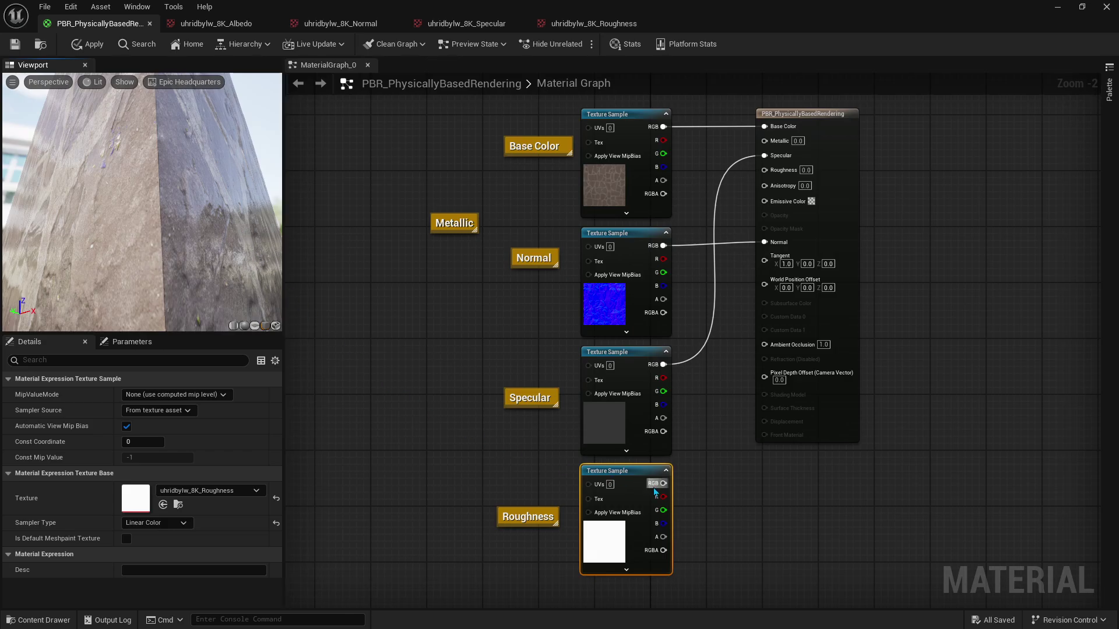
{"action": "mouse_move", "coordinate": [663, 483]}
{"action": "left_mouse_down"}
{"action": "mouse_move", "coordinate": [719, 251]}
{"action": "mouse_move", "coordinate": [763, 169]}
{"action": "left_mouse_up"}
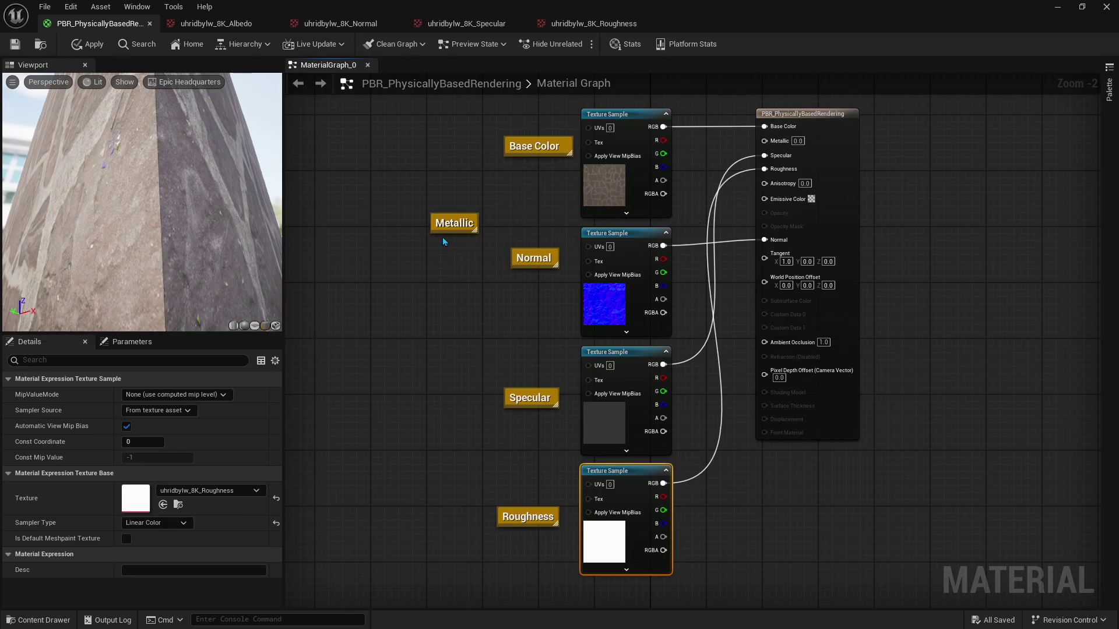
- Move the Metallic comment aside, set Metallic to 1.0, and disconnect the roughness texture from Roughness
{"action": "left_click", "coordinate": [453, 224]}
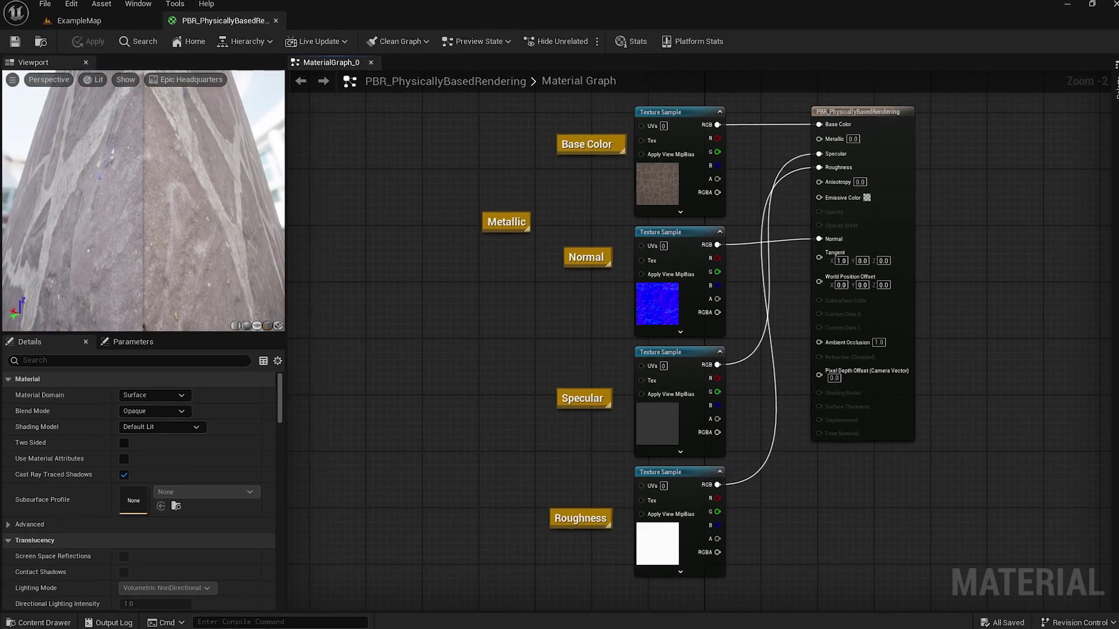
{"action": "mouse_move", "coordinate": [501, 228]}
{"action": "left_mouse_down"}
{"action": "mouse_move", "coordinate": [413, 221]}
{"action": "mouse_move", "coordinate": [439, 221]}
{"action": "left_mouse_up"}
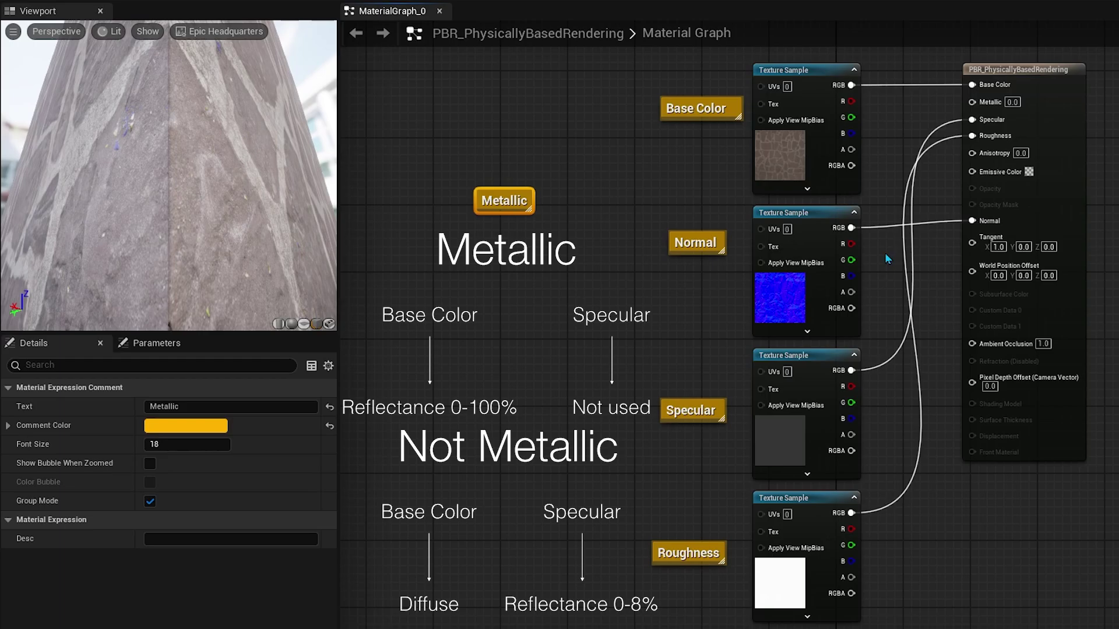
{"action": "mouse_move", "coordinate": [1005, 109]}
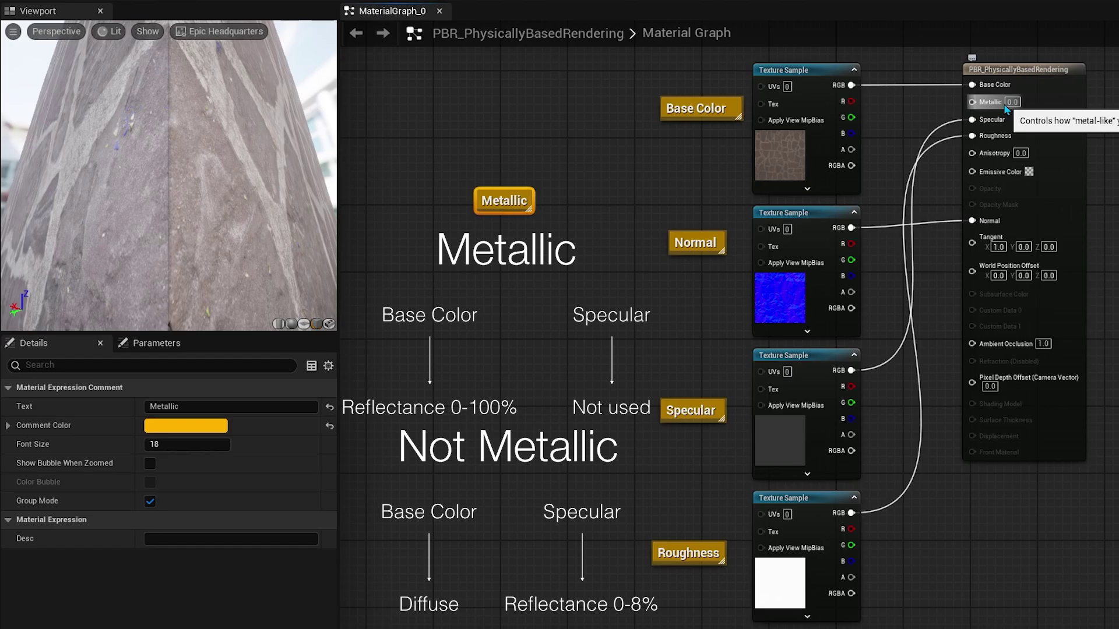
{"action": "left_click", "coordinate": [1008, 103]}
{"action": "type", "text": "1"}
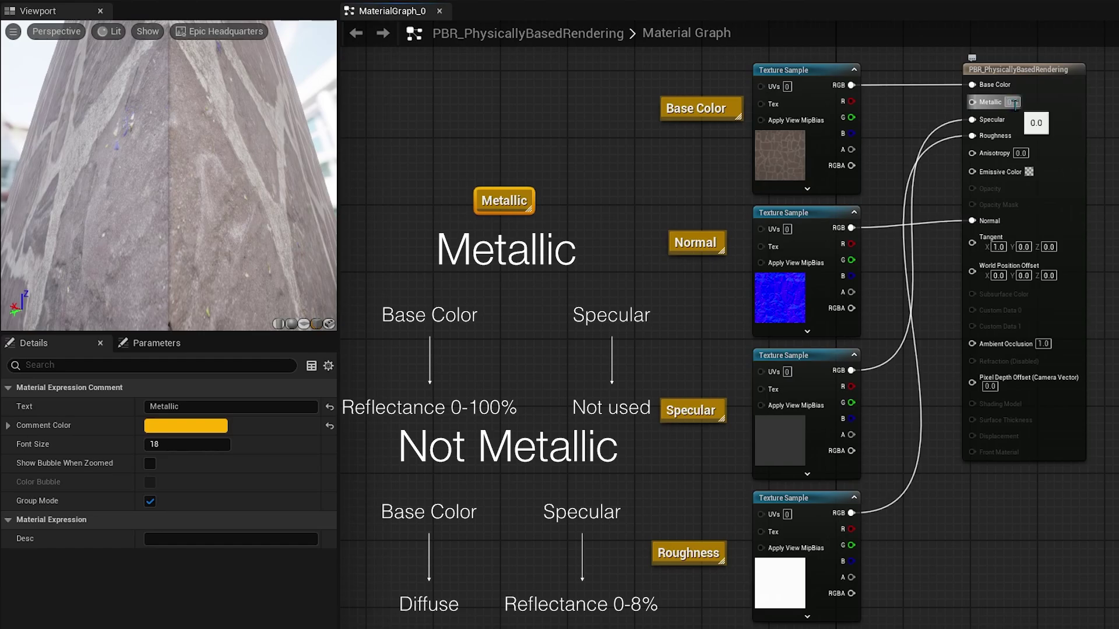
{"action": "left_click", "coordinate": [1038, 110]}
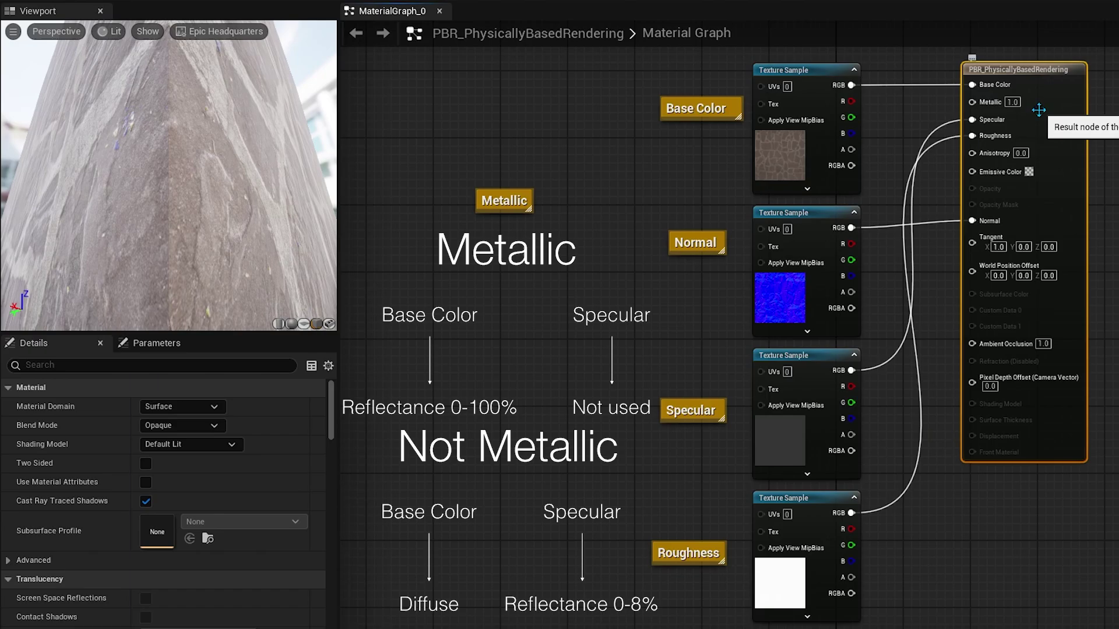
{"action": "left_click", "coordinate": [971, 136], "text": "alt"}
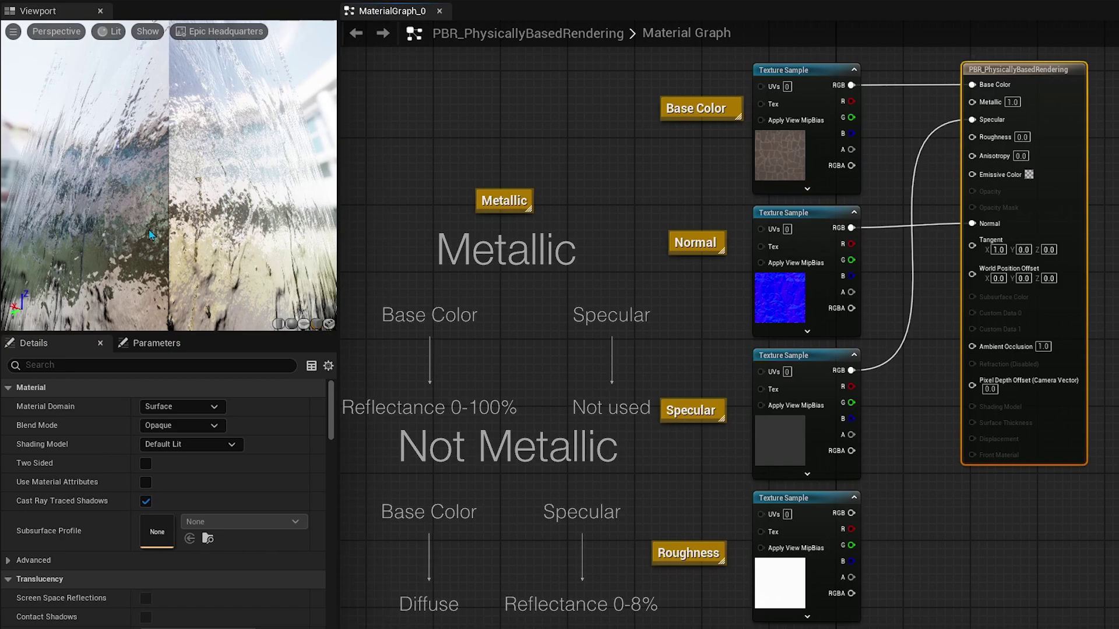
- Break and rewire the Specular texture link, check the albedo asset, and return Metallic to 0.0
{"action": "left_click", "coordinate": [783, 452]}
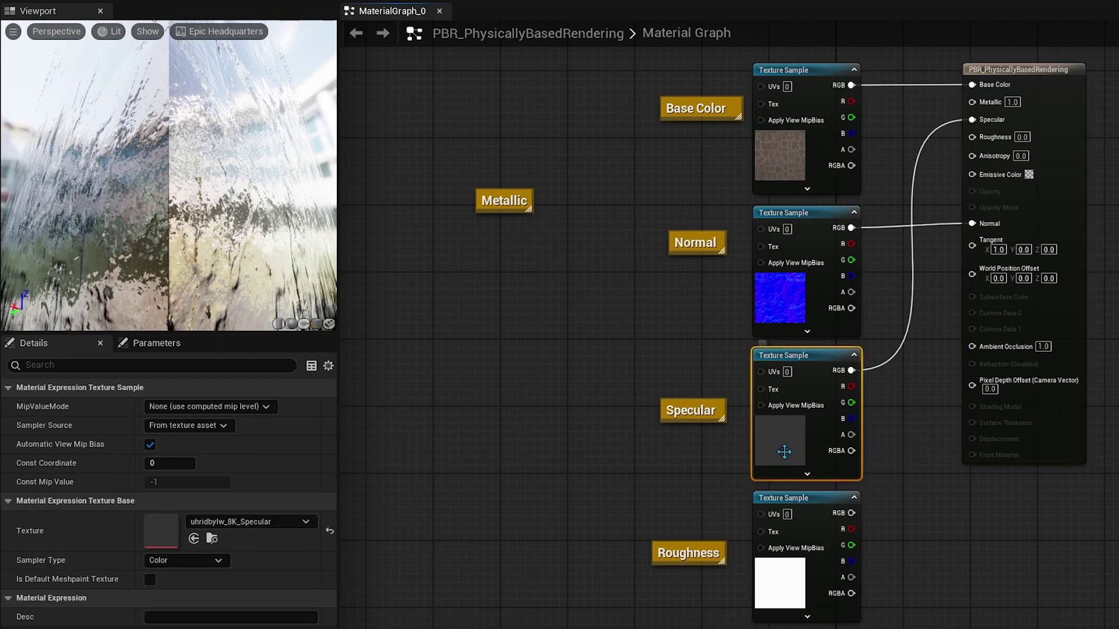
{"action": "left_click", "coordinate": [851, 371], "text": "alt"}
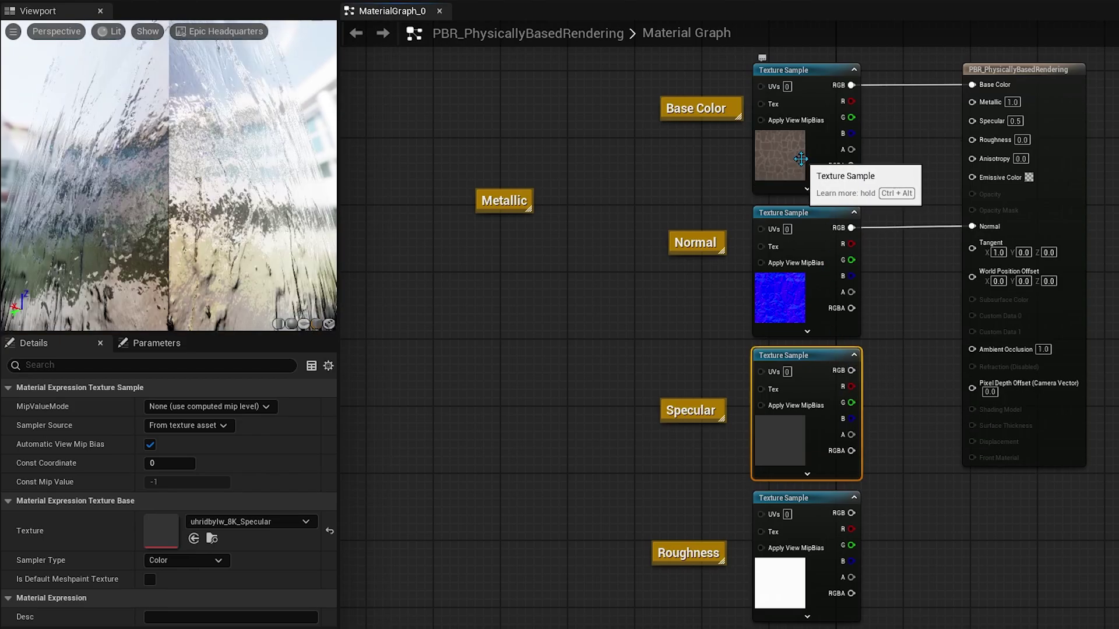
{"action": "left_click", "coordinate": [801, 158]}
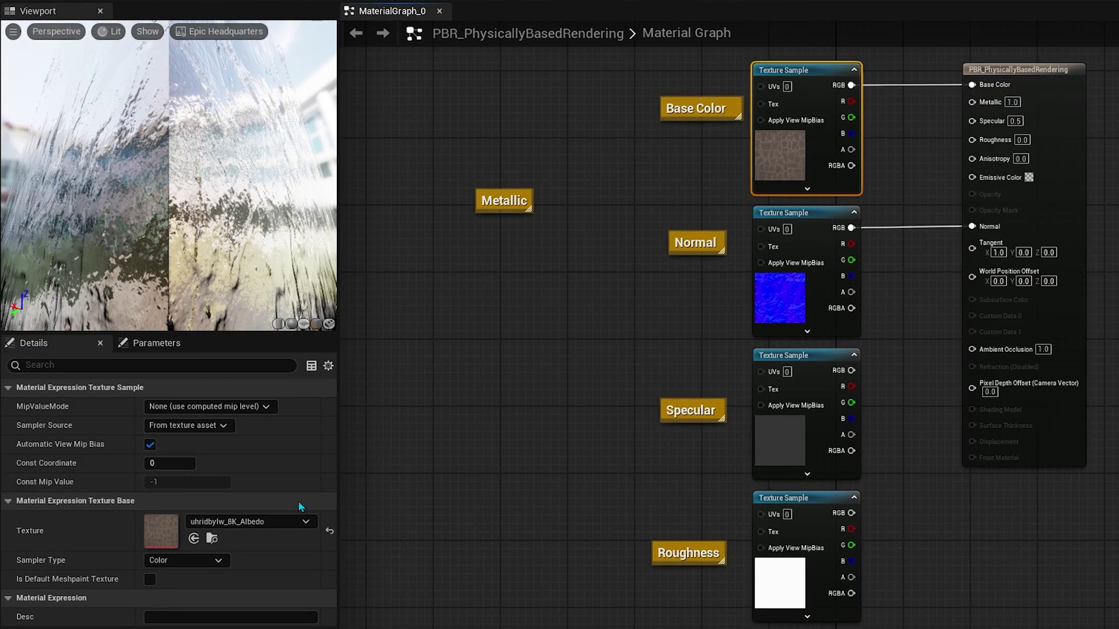
{"action": "left_click", "coordinate": [211, 540]}
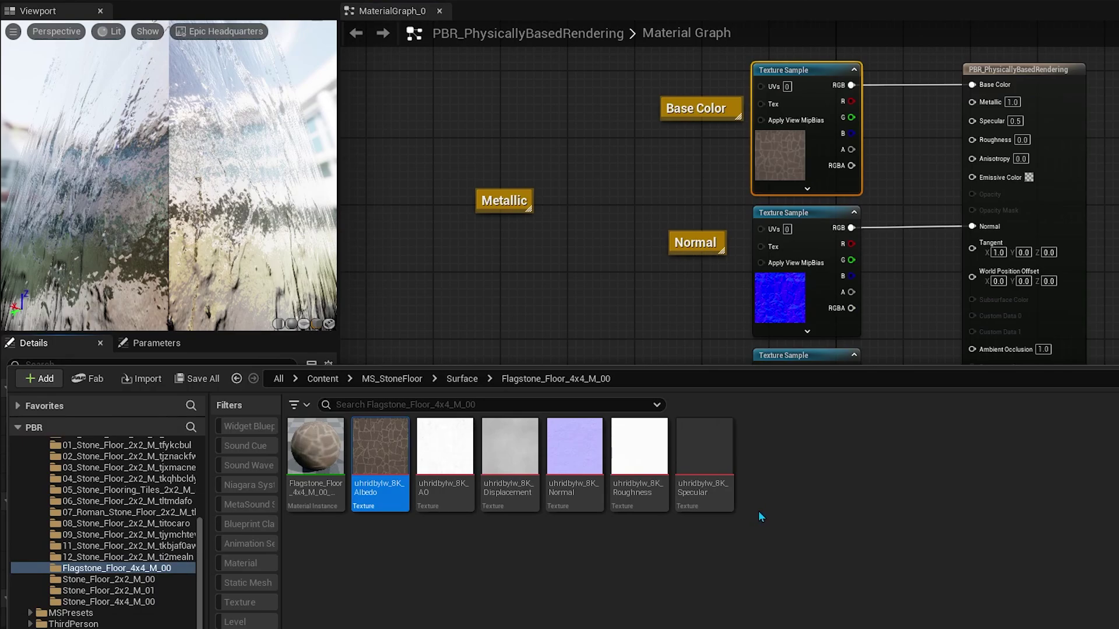
{"action": "left_click", "coordinate": [714, 324]}
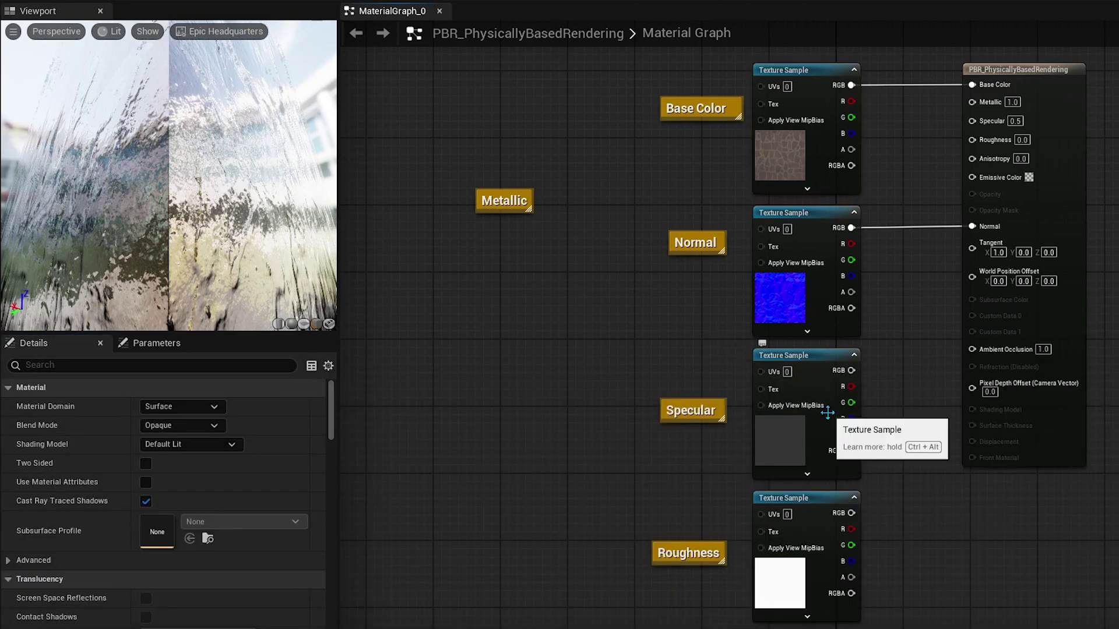
{"action": "left_click_drag", "start_coordinate": [851, 371], "coordinate": [972, 120]}
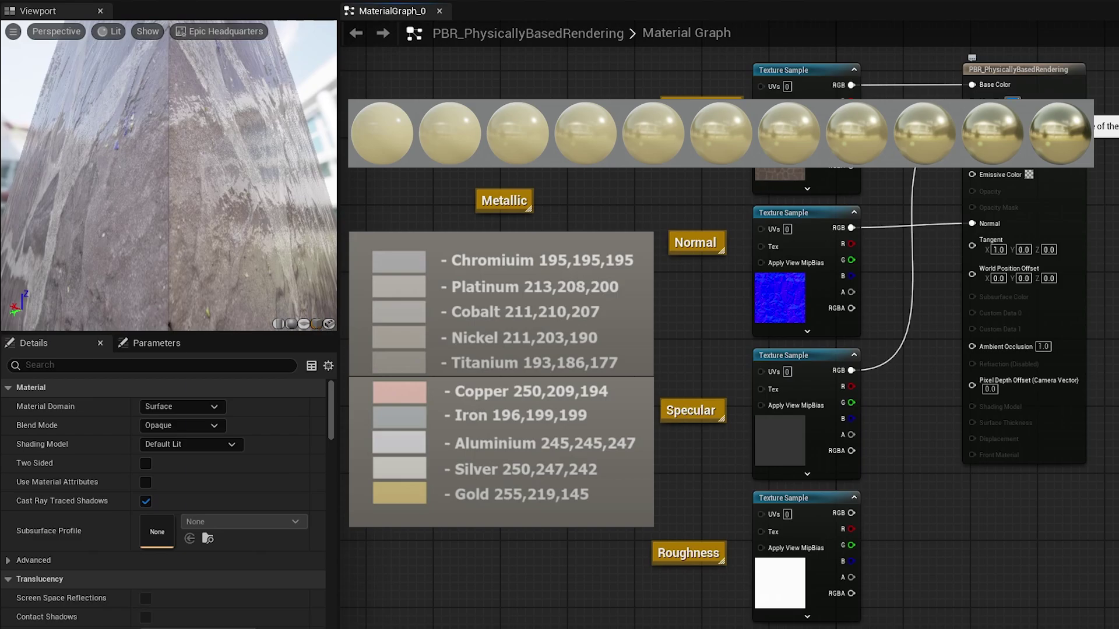
{"action": "left_click", "coordinate": [1014, 133]}
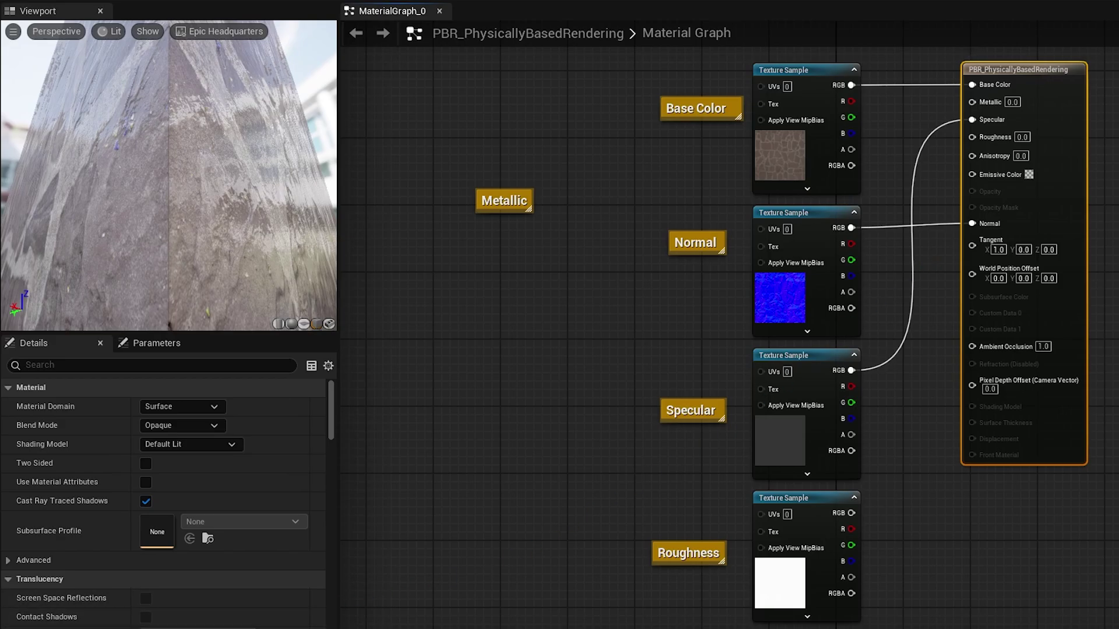
- Add the uhridbylw_8K_AO texture to the graph and examine it zoomed in its texture editor
{"action": "key", "text": "ctrl+space"}
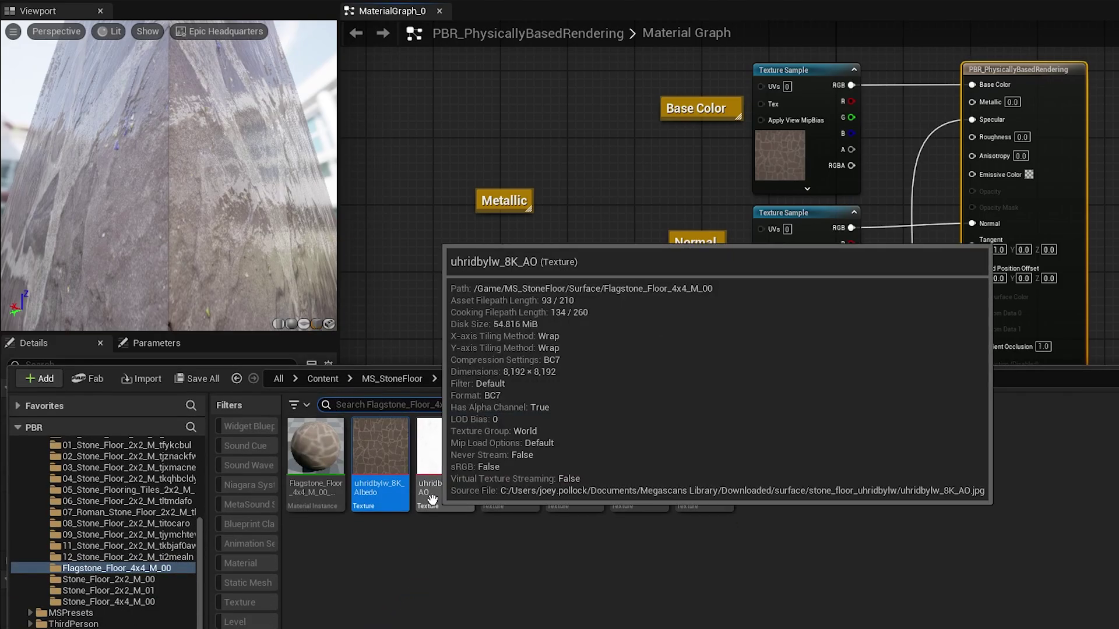
{"action": "left_click_drag", "start_coordinate": [427, 498], "coordinate": [499, 329]}
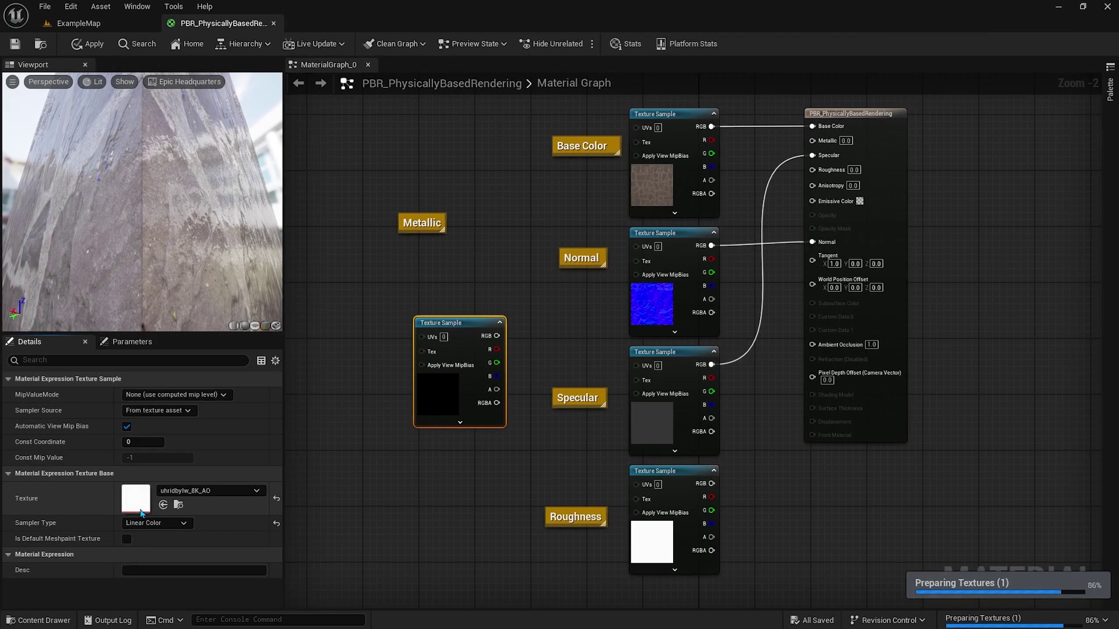
{"action": "double_click", "coordinate": [142, 513]}
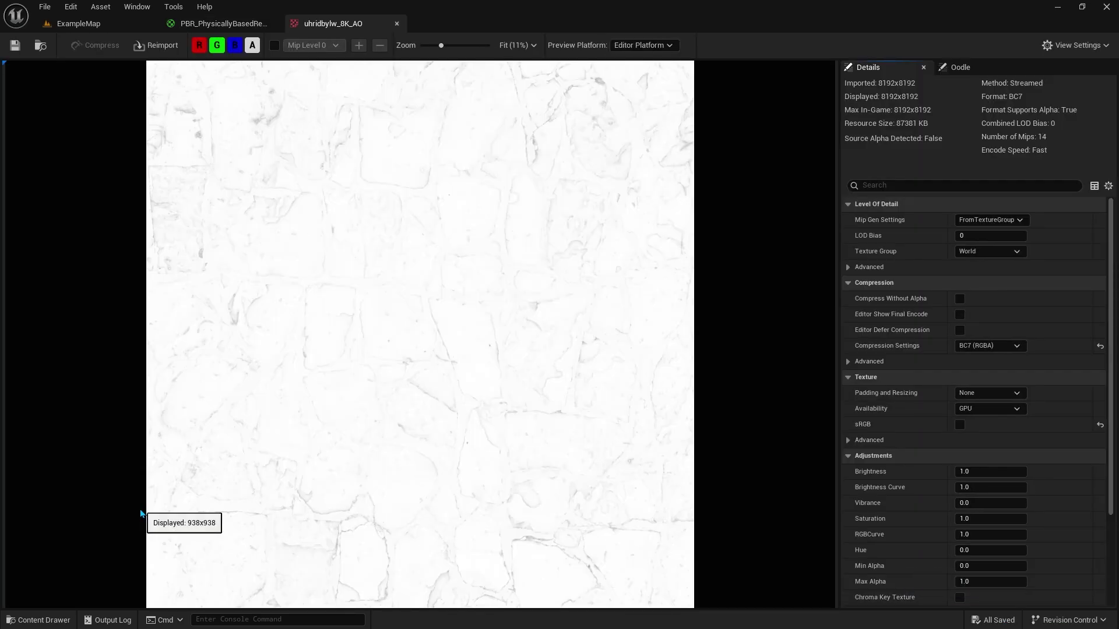
{"action": "scroll", "coordinate": [430, 411], "scroll_direction": "up", "scroll_amount": 1}
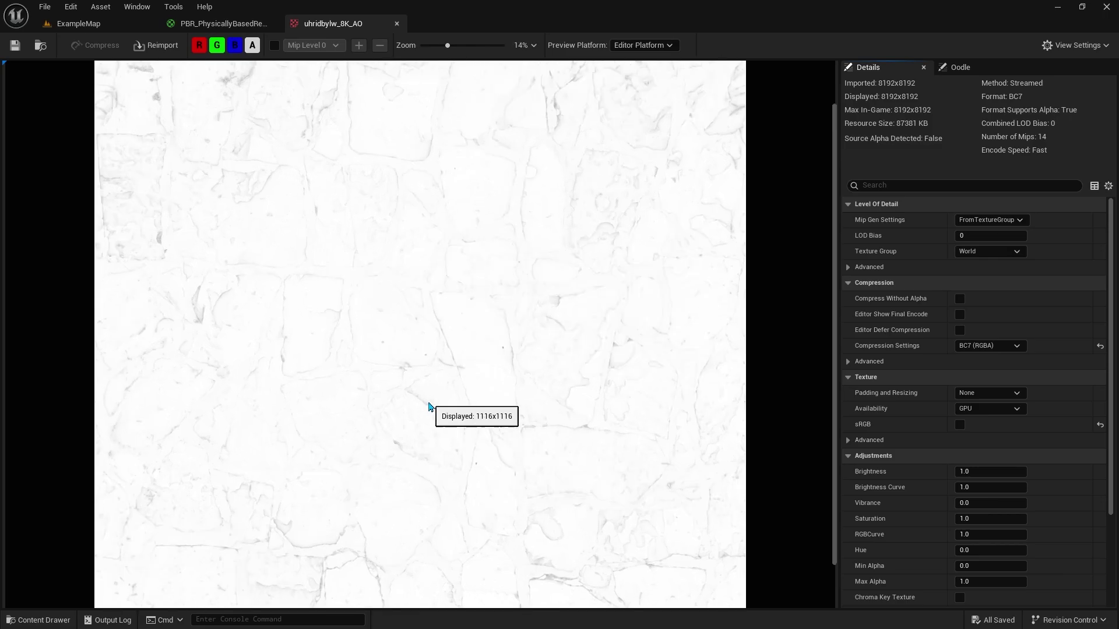
{"action": "scroll", "coordinate": [434, 414], "scroll_direction": "up", "scroll_amount": 2}
{"action": "scroll", "coordinate": [441, 434], "scroll_direction": "up", "scroll_amount": 2}
{"action": "scroll", "coordinate": [441, 434], "scroll_direction": "up", "scroll_amount": 2}
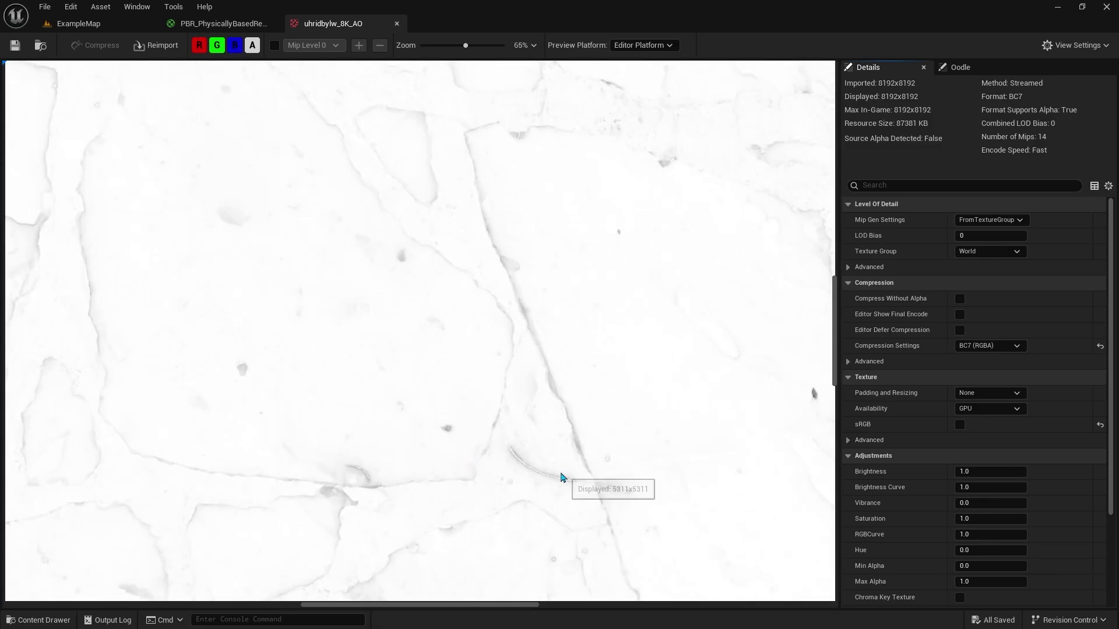
{"action": "mouse_move", "coordinate": [577, 430]}
{"action": "right_mouse_down"}
{"action": "mouse_move", "coordinate": [585, 405]}
{"action": "mouse_move", "coordinate": [454, 532]}
{"action": "mouse_move", "coordinate": [388, 628]}
{"action": "right_mouse_up"}
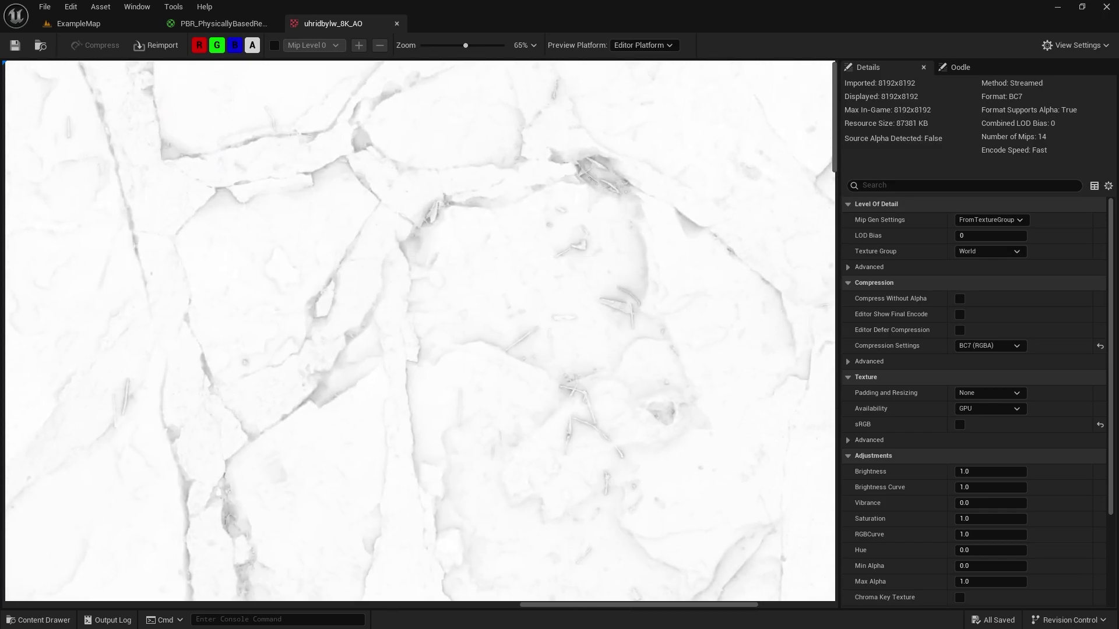
{"action": "scroll", "coordinate": [445, 443], "scroll_direction": "down", "scroll_amount": 3}
{"action": "scroll", "coordinate": [435, 415], "scroll_direction": "down", "scroll_amount": 2}
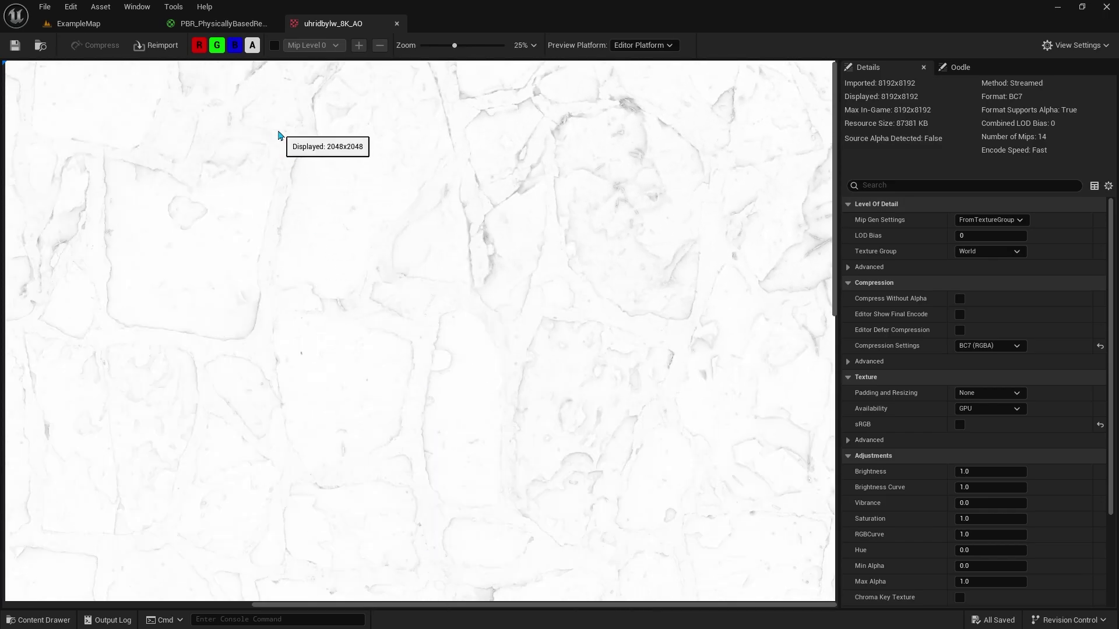
- Connect the AO texture to Ambient Occlusion, rewire roughness into Roughness, and apply the material
{"action": "left_click", "coordinate": [231, 25]}
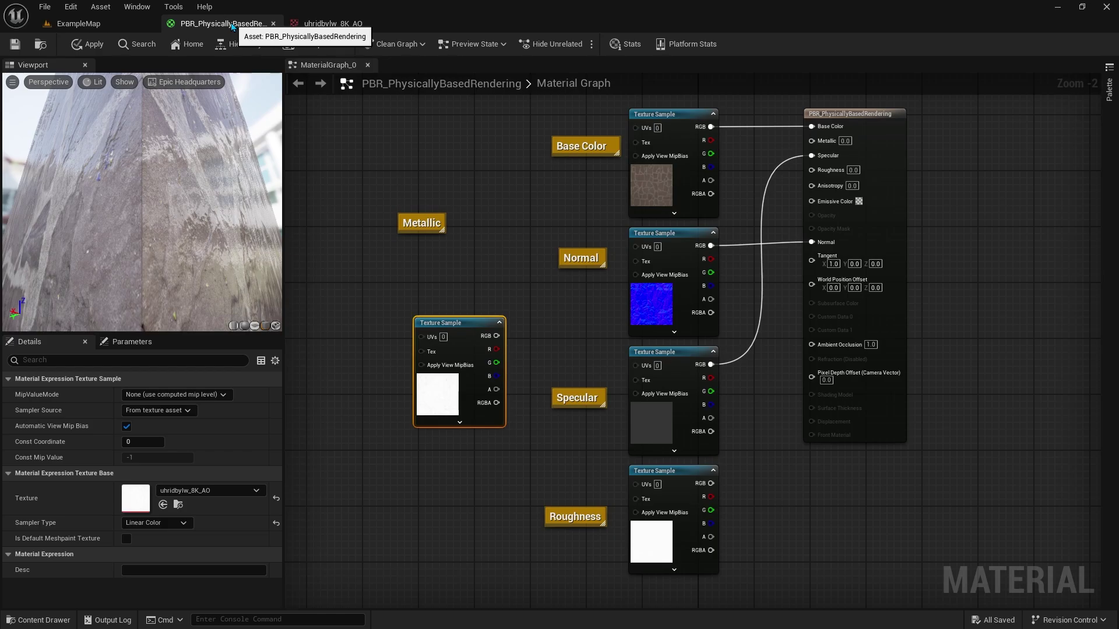
{"action": "right_click", "coordinate": [497, 336]}
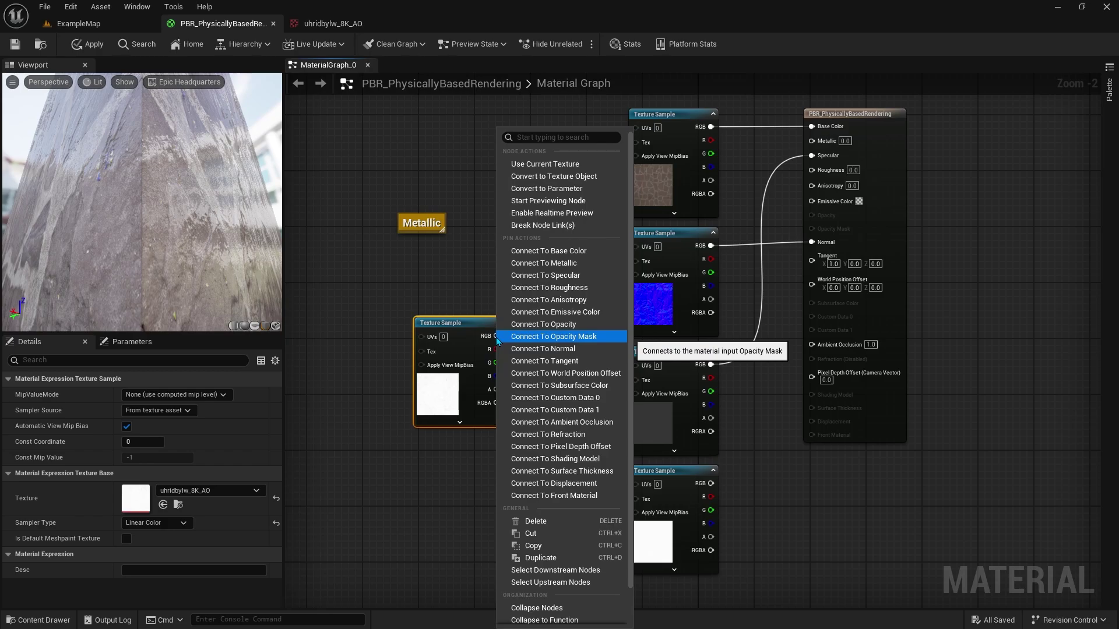
{"action": "left_click", "coordinate": [535, 423]}
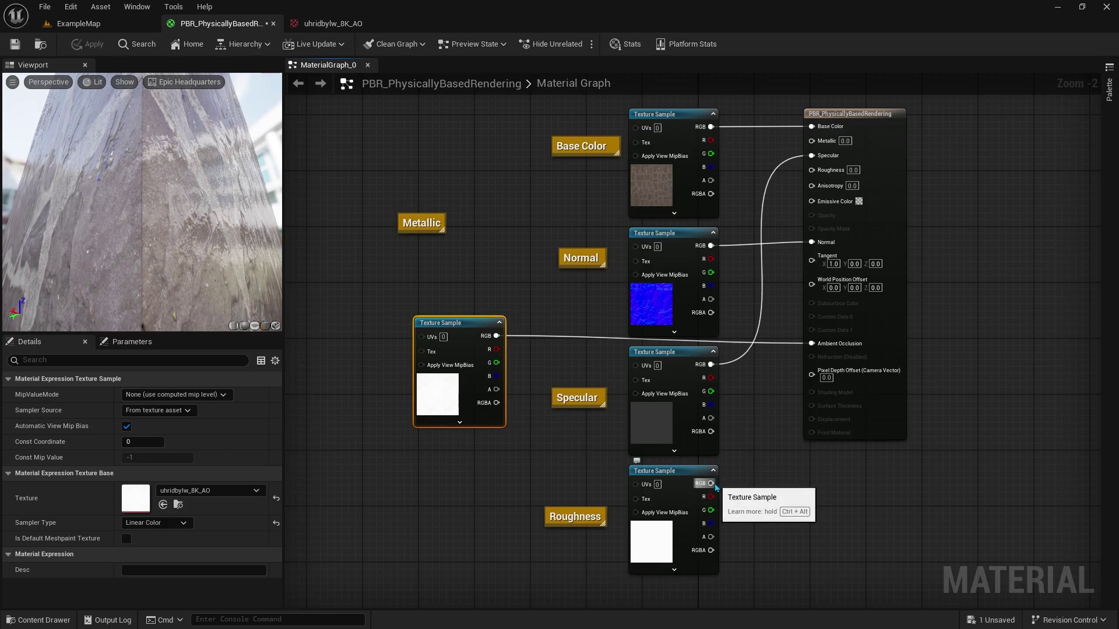
{"action": "left_click_drag", "start_coordinate": [710, 484], "coordinate": [822, 170]}
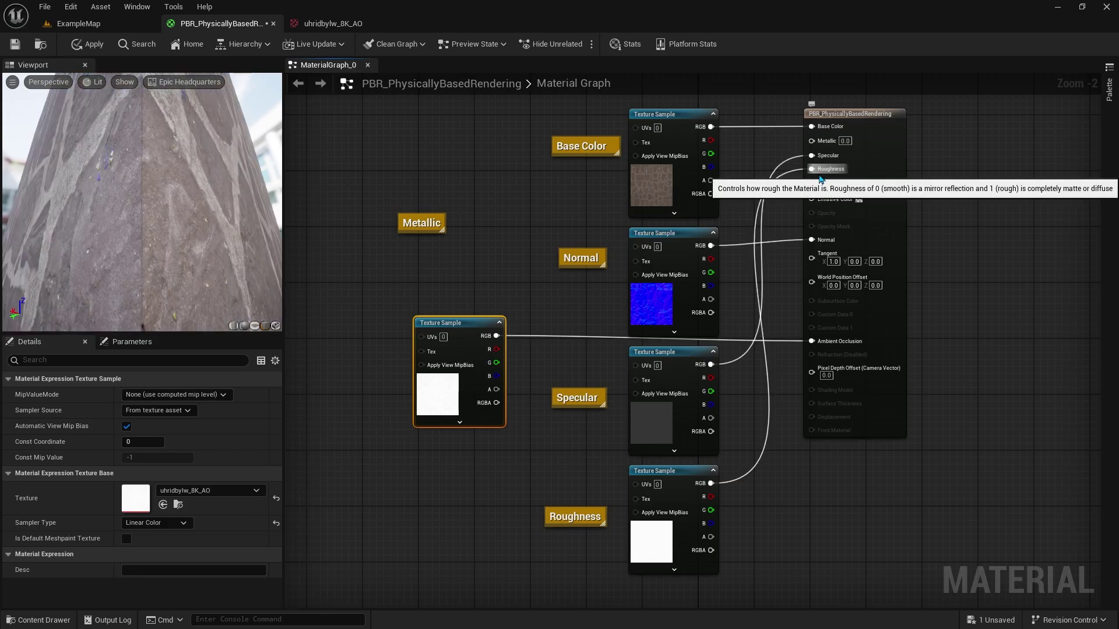
{"action": "left_click", "coordinate": [91, 45]}
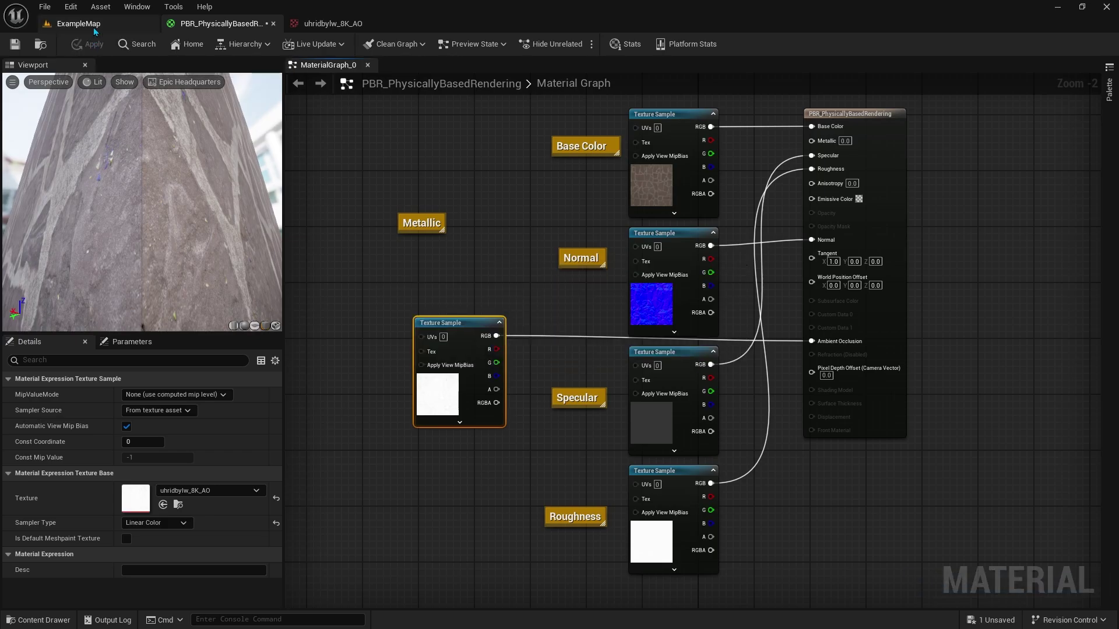
- In ExampleMap, drop the PBR material from the Content folder onto the cube and orbit around it
{"action": "left_click", "coordinate": [93, 27]}
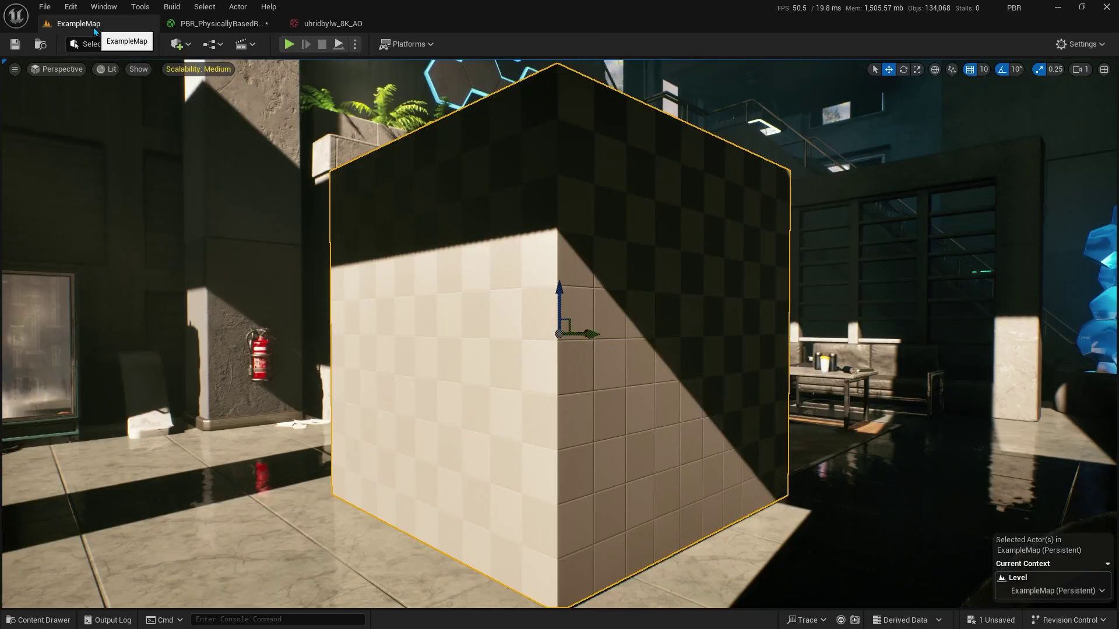
{"action": "left_click", "coordinate": [52, 621]}
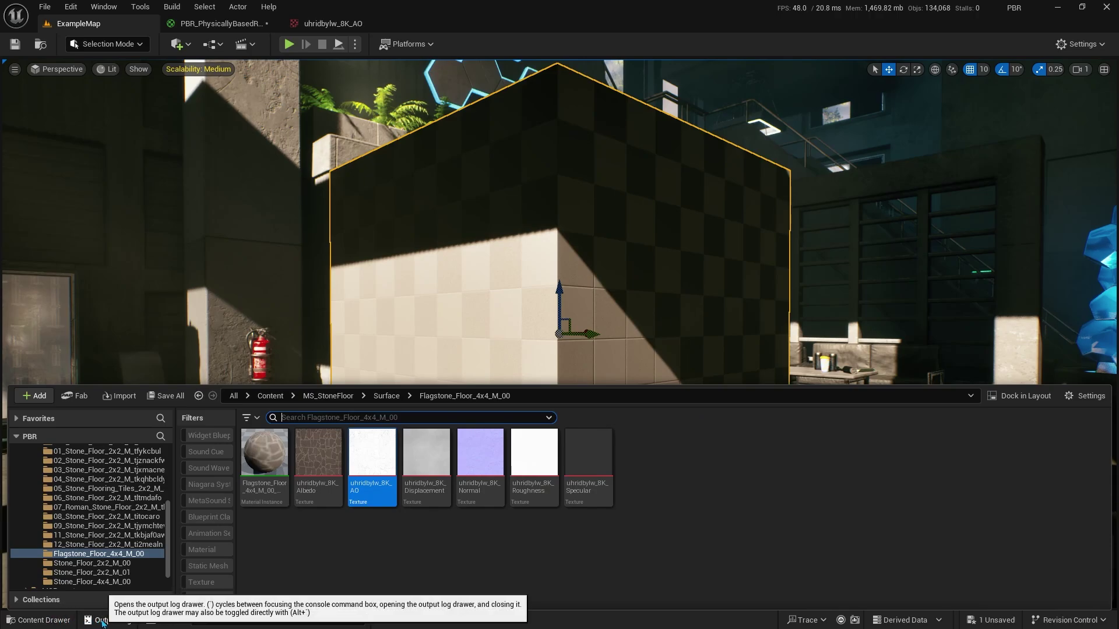
{"action": "left_click_drag", "start_coordinate": [168, 553], "coordinate": [177, 469]}
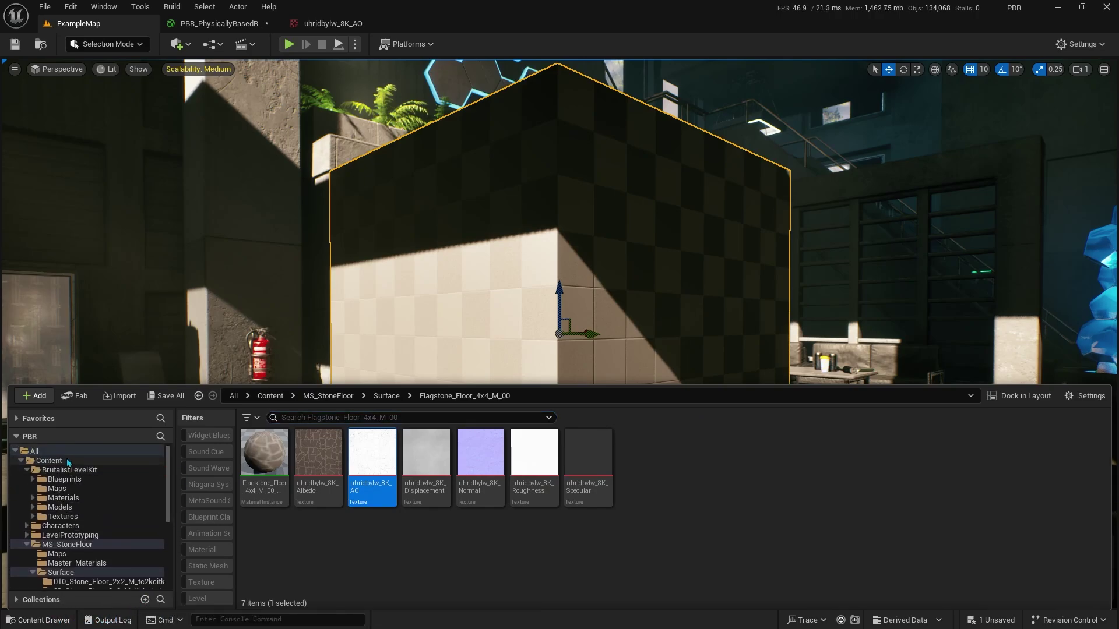
{"action": "left_click", "coordinate": [49, 460]}
{"action": "mouse_move", "coordinate": [580, 502]}
{"action": "left_mouse_down"}
{"action": "mouse_move", "coordinate": [557, 324]}
{"action": "mouse_move", "coordinate": [791, 324]}
{"action": "left_mouse_up"}
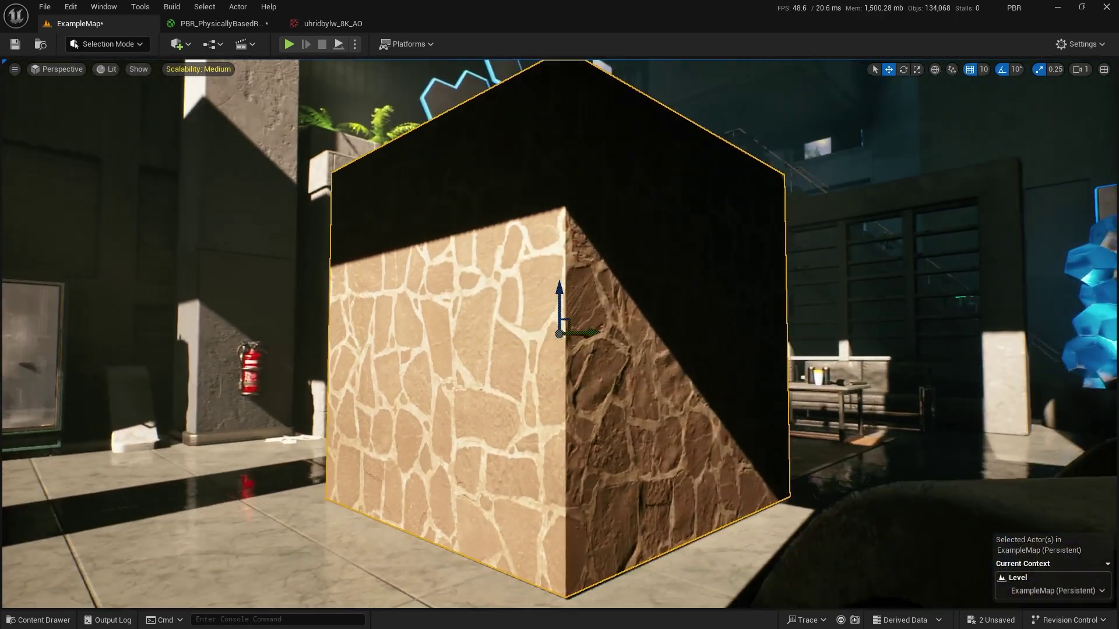
{"action": "left_click_drag", "start_coordinate": [790, 324], "coordinate": [483, 366], "text": "alt"}
- Try rotating the textured cube with the rotate tool, then undo the rotations
{"action": "key", "text": "e"}
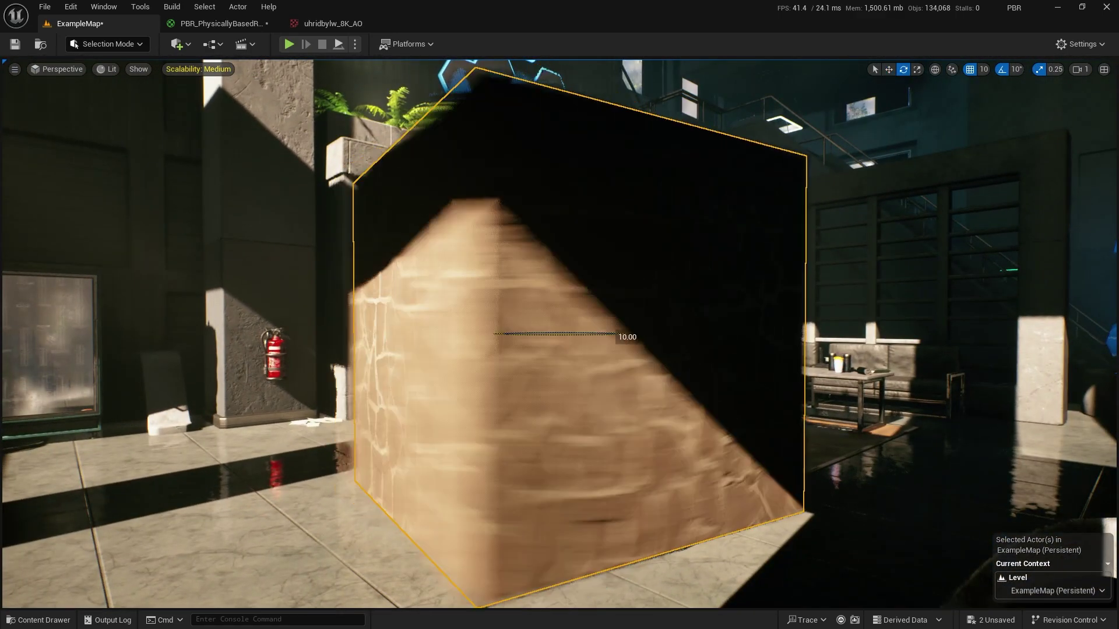
{"action": "mouse_move", "coordinate": [573, 271]}
{"action": "left_mouse_down"}
{"action": "mouse_move", "coordinate": [630, 334]}
{"action": "mouse_move", "coordinate": [617, 334]}
{"action": "left_mouse_up"}
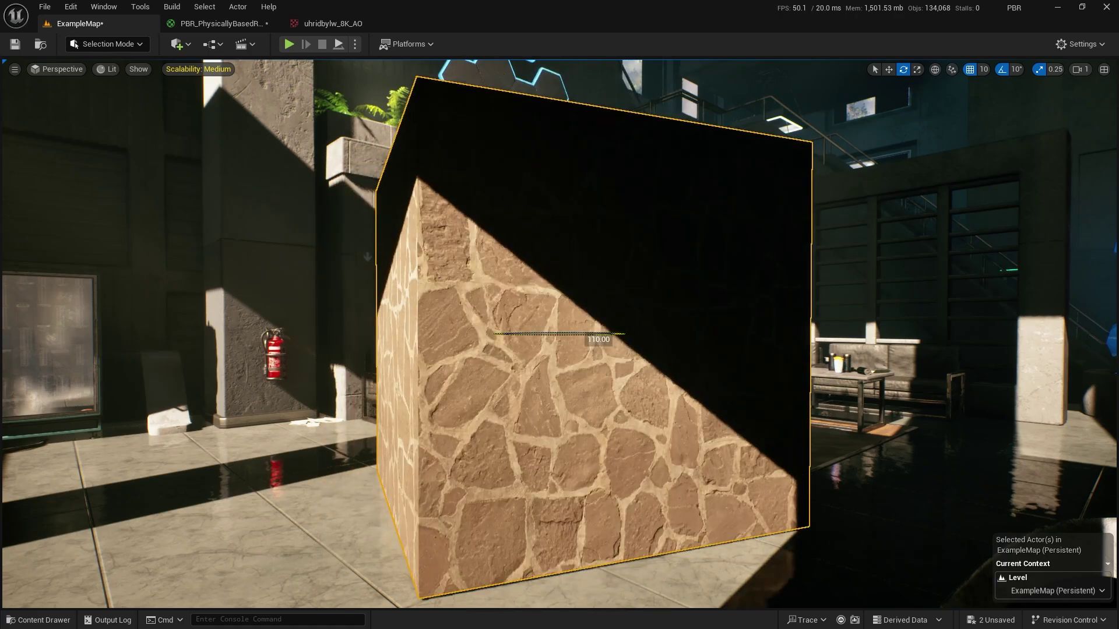
{"action": "left_click_drag", "start_coordinate": [555, 447], "coordinate": [527, 448]}
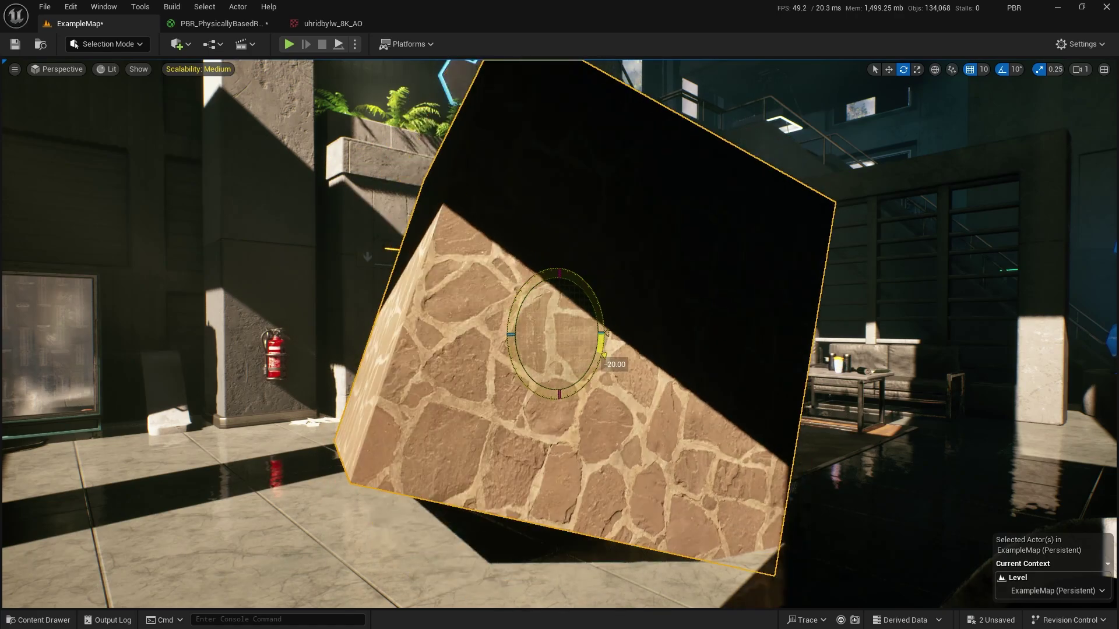
{"action": "left_click_drag", "start_coordinate": [617, 334], "coordinate": [594, 334]}
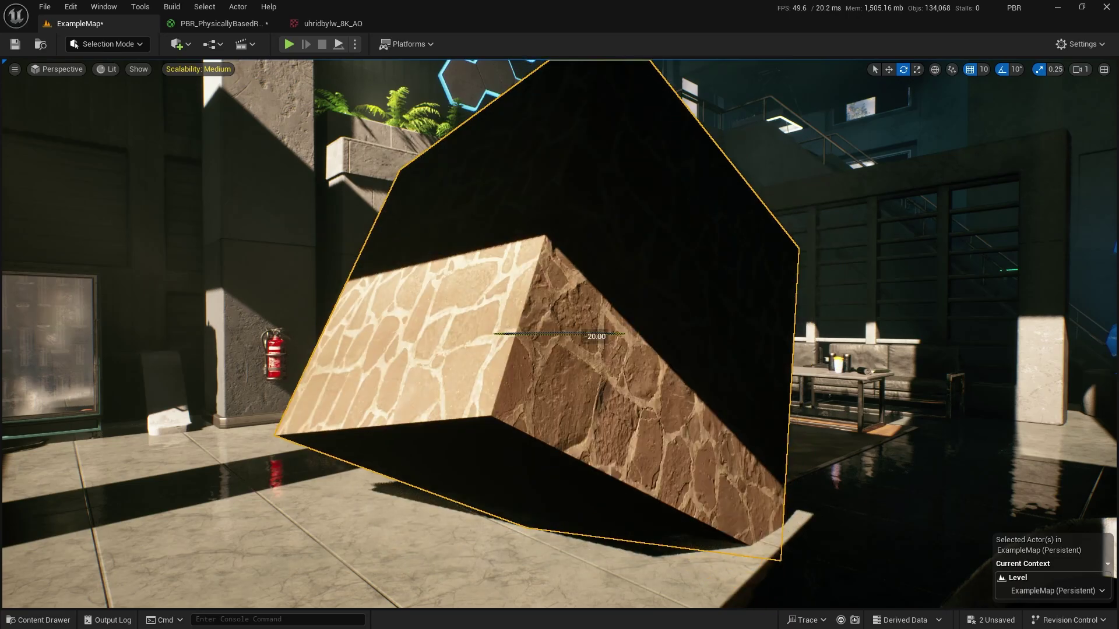
{"action": "key", "text": "ctrl+z"}
{"action": "key", "text": "ctrl+z"}
{"action": "key", "text": "ctrl+z"}
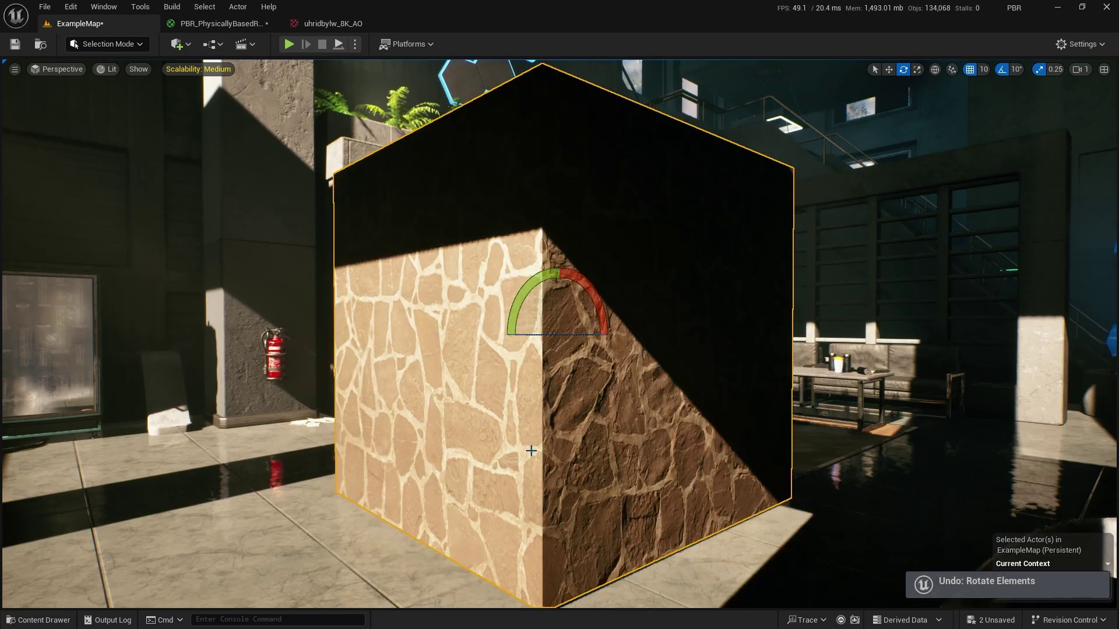